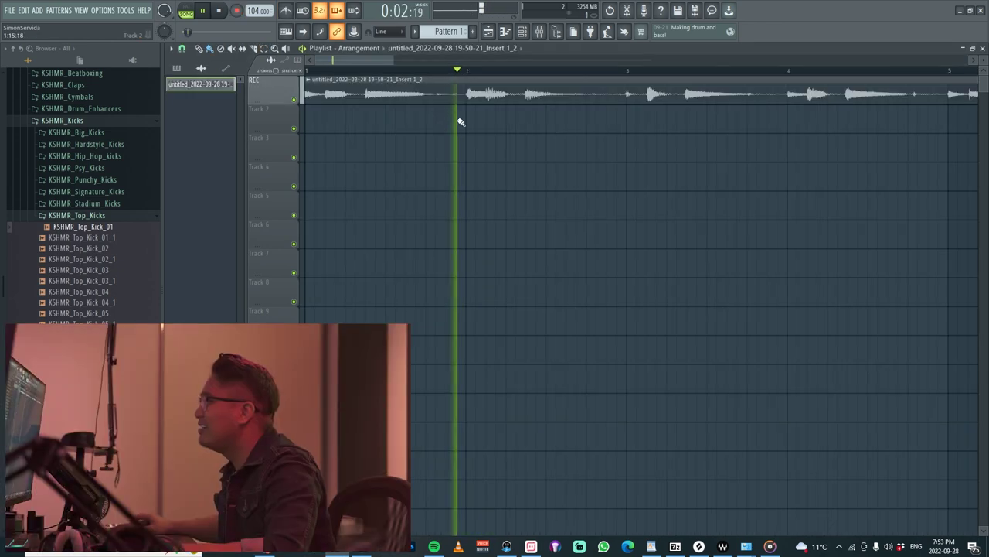
Step: Inspect the recorded loop's timing around bars 2 and 3 and stop playback
scroll(520, 98, up, 4)
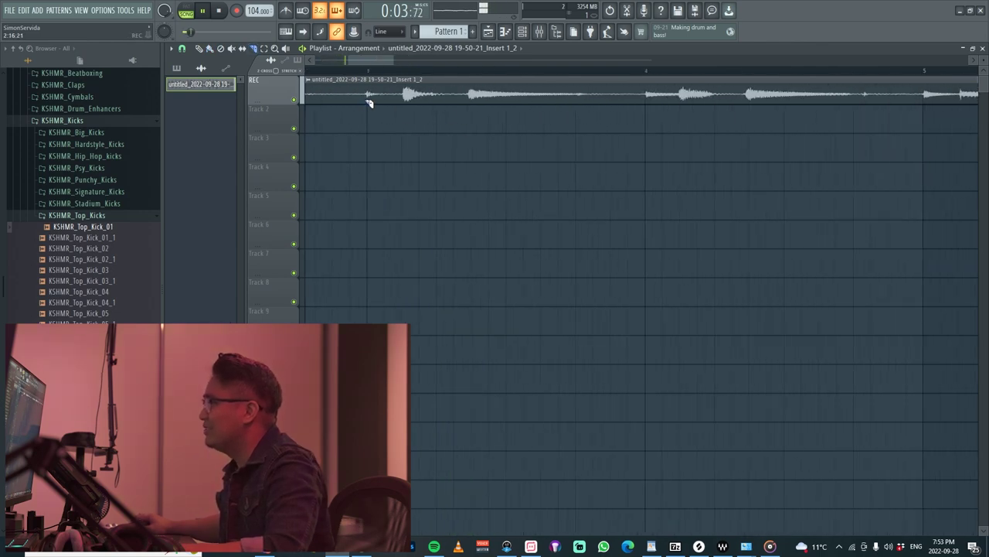
scroll(371, 106, down, 5)
key(space)
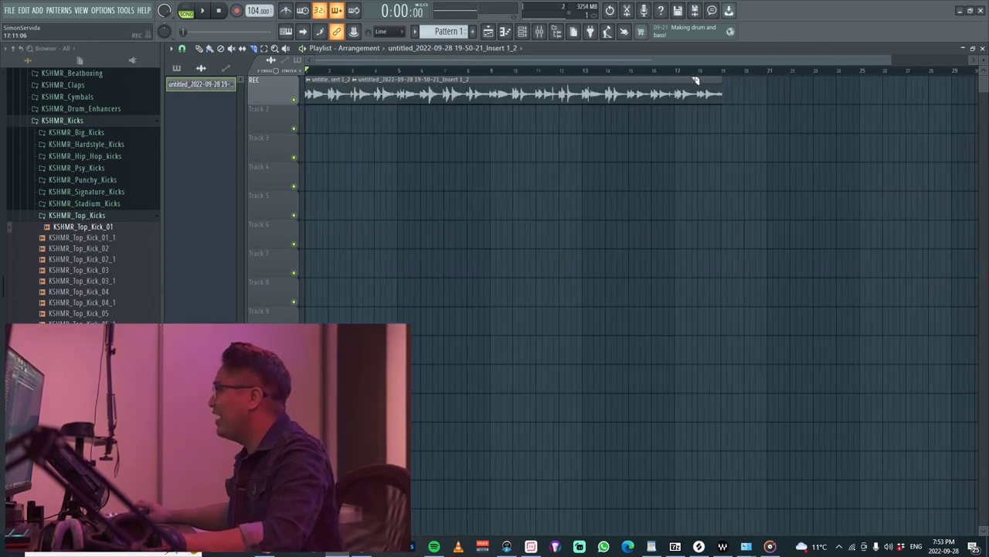
Step: Move the last two bars of the recording, from bar 17 onward, to Track 2 at bar 3
scroll(686, 80, down, 1)
click(655, 72)
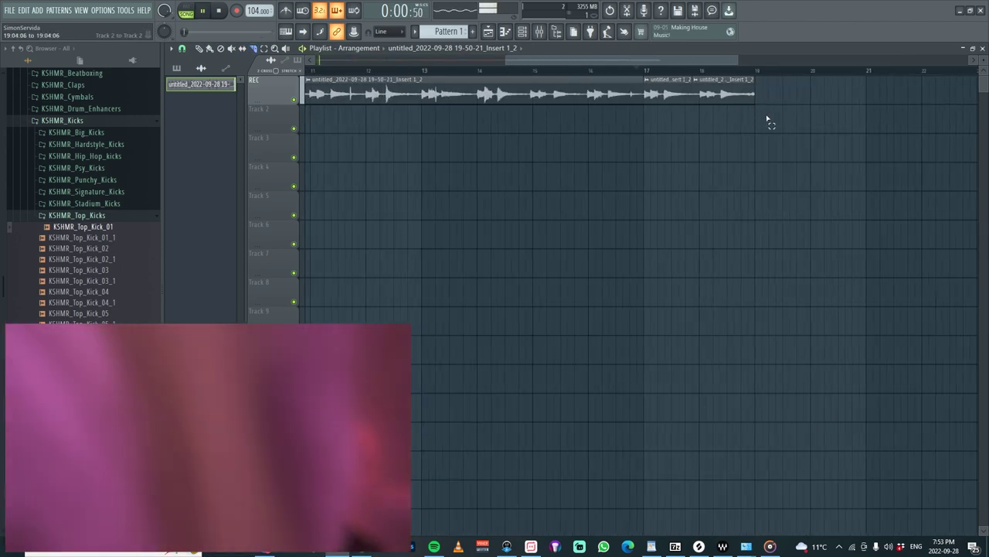
scroll(662, 131, down, 3)
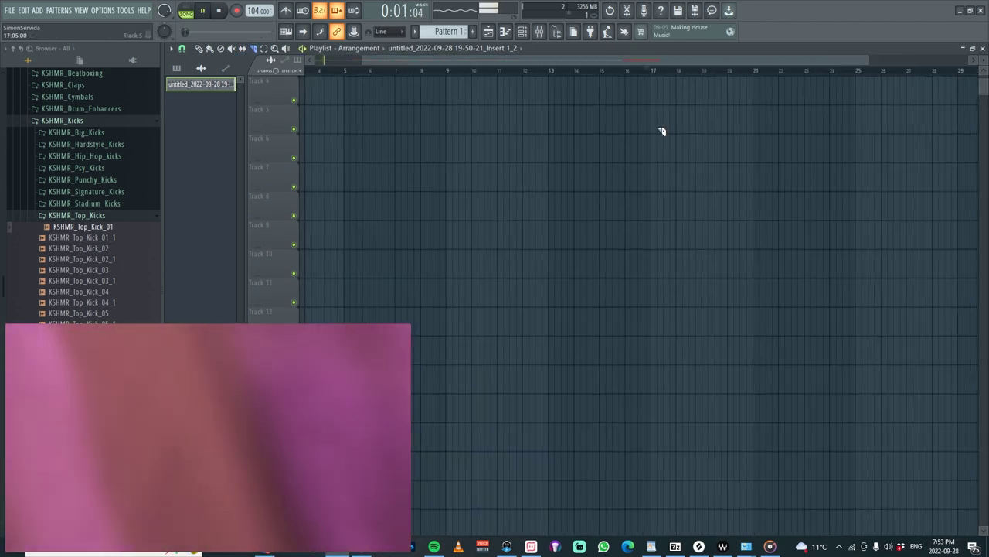
scroll(659, 108, up, 3)
scroll(636, 150, down, 2)
drag(633, 94, 364, 118)
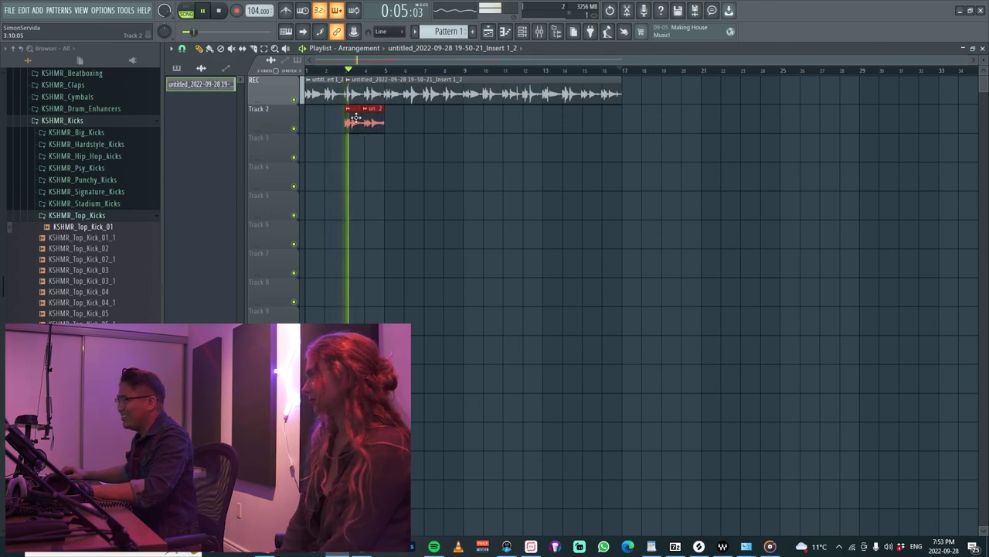
Step: Change the declicking mode in the recorded audio clip's channel settings
scroll(352, 116, up, 5)
double_click(325, 92)
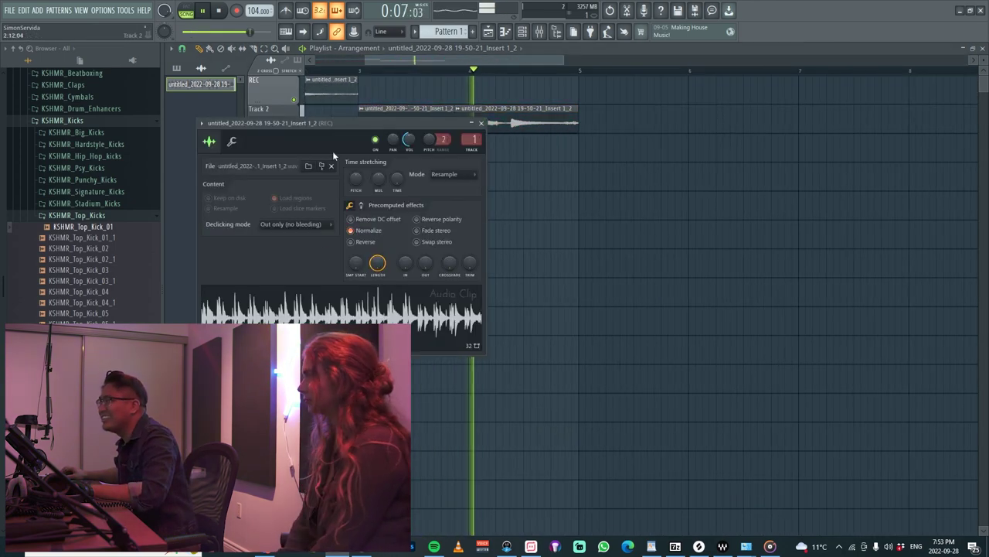
click(293, 223)
click(299, 261)
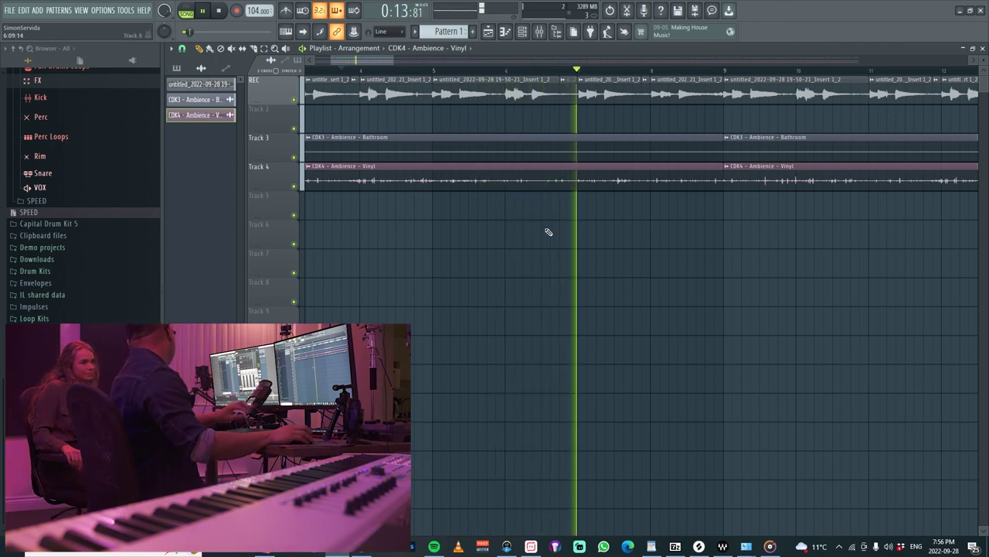
scroll(690, 234, down, 5)
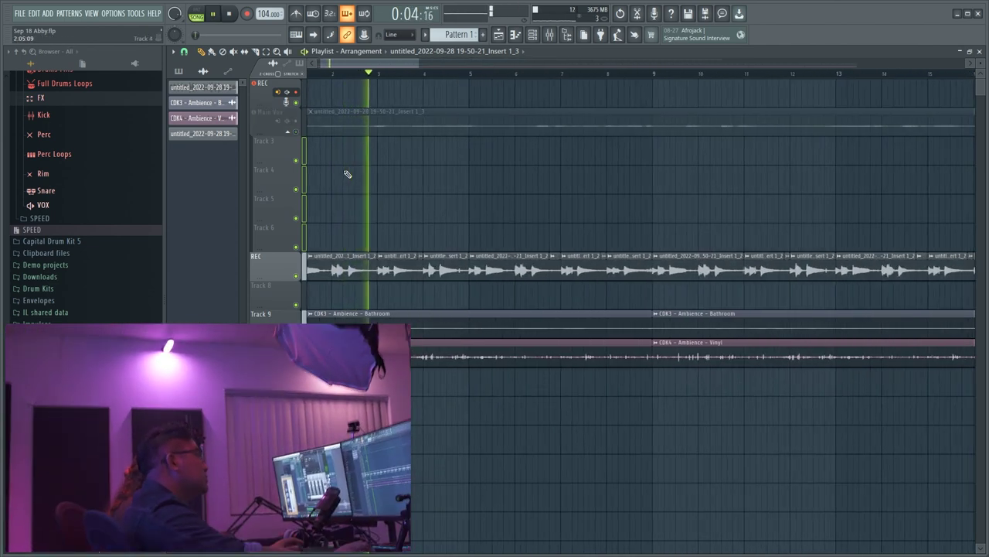
scroll(350, 176, down, 4)
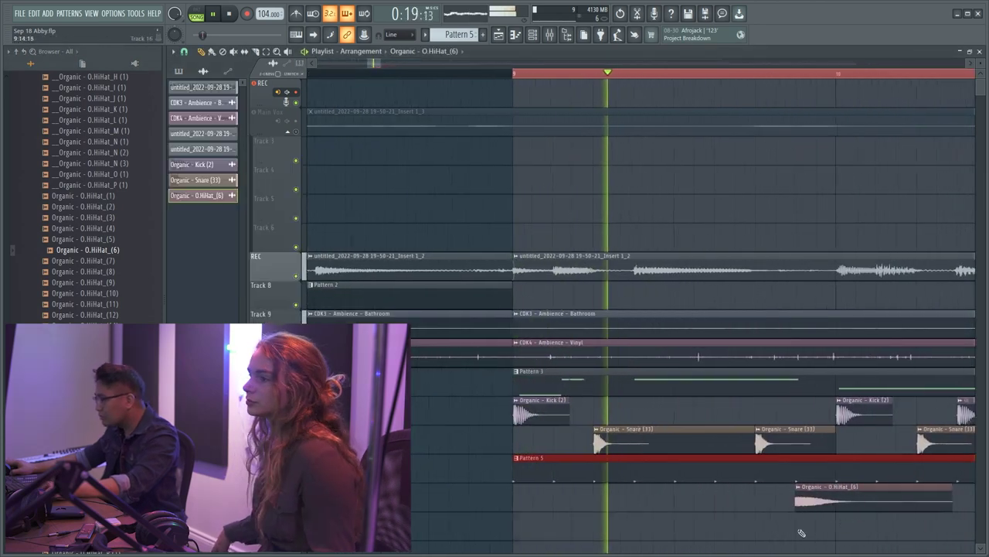
Step: Place the open hi-hat clip just before the second snare of bar 10 and shorten it to two steps
drag(804, 526, 804, 501)
scroll(815, 499, up, 3)
click(804, 501)
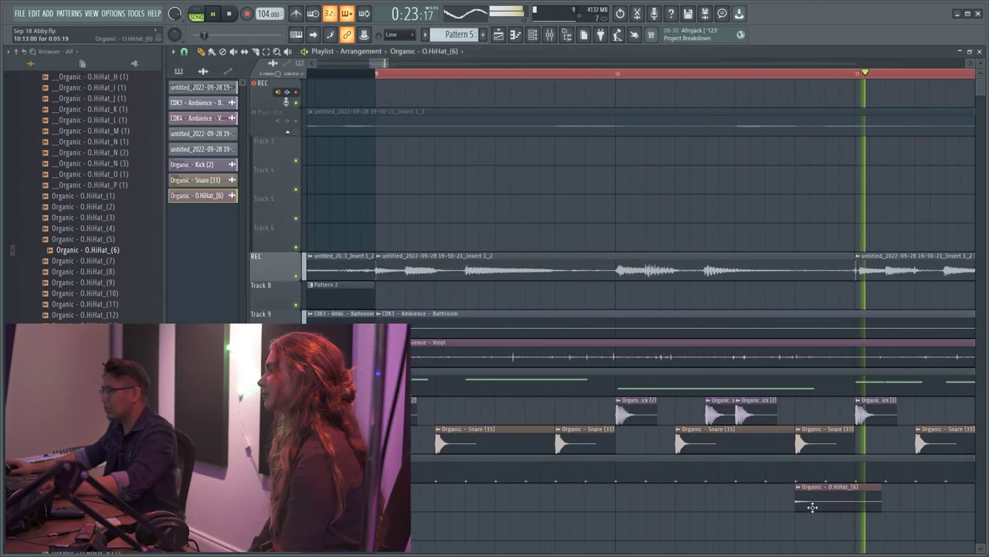
key(ctrl+z)
double_click(808, 506)
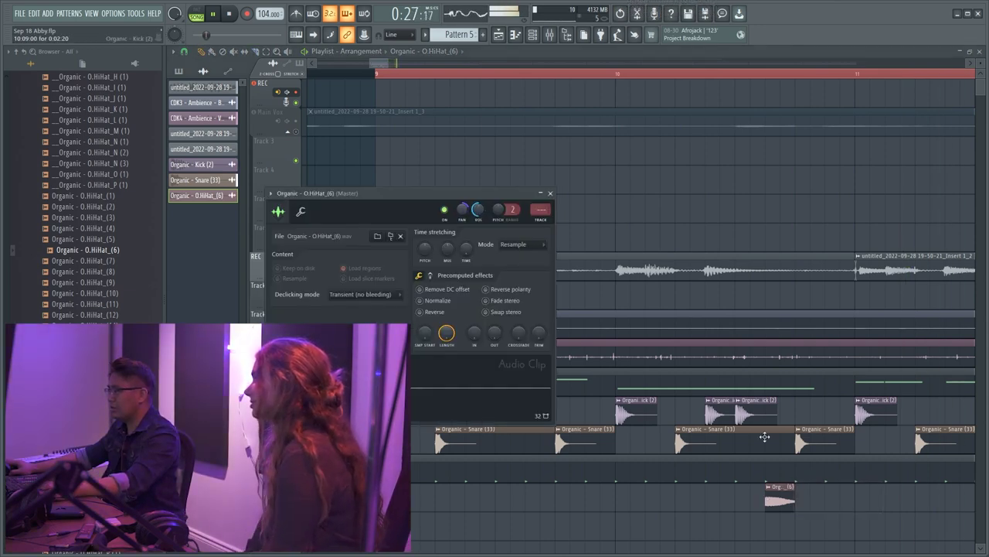
key(Escape)
Step: Set the declicking mode of the Organic - O.HiHat_(6) clip to Generic (bleeding)
scroll(736, 509, down, 3)
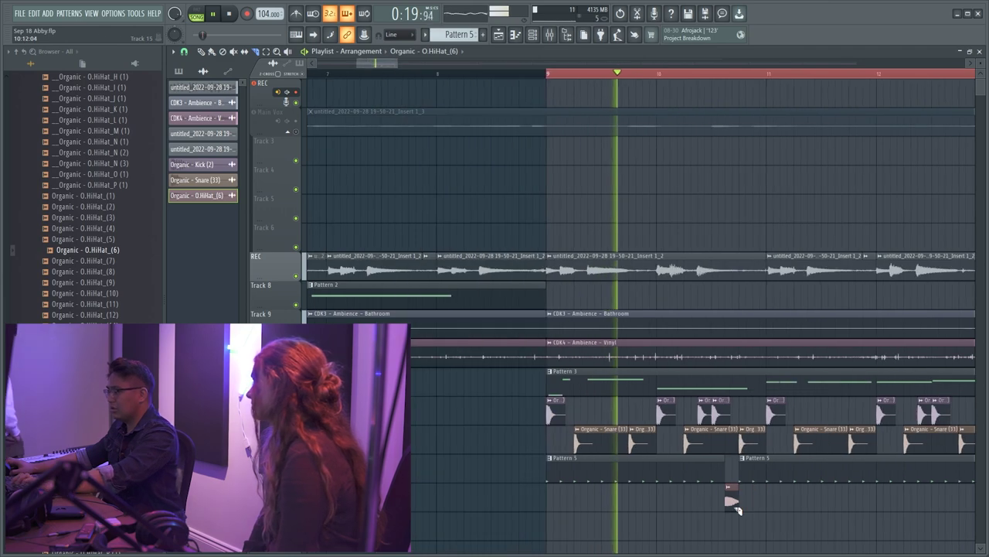
scroll(734, 504, up, 3)
double_click(670, 500)
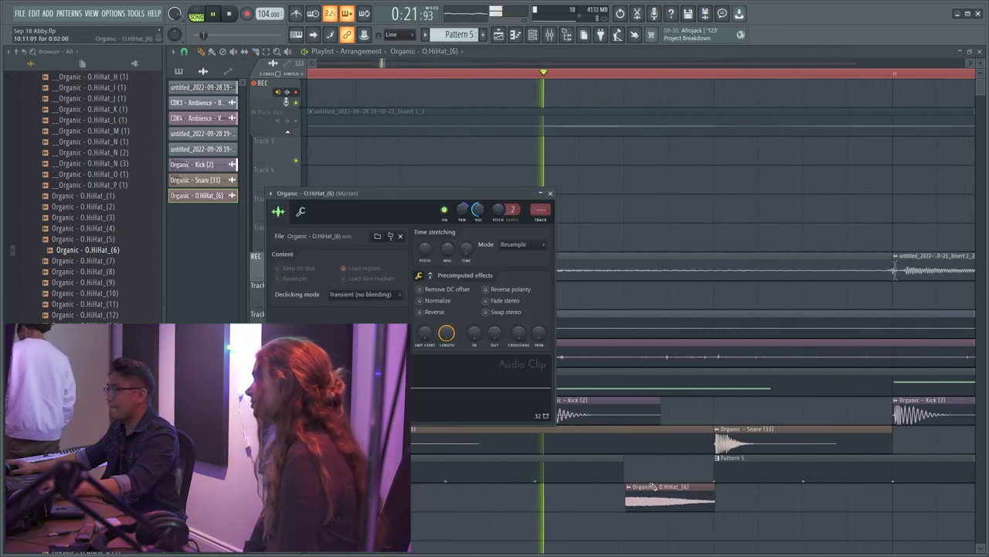
click(375, 293)
click(360, 315)
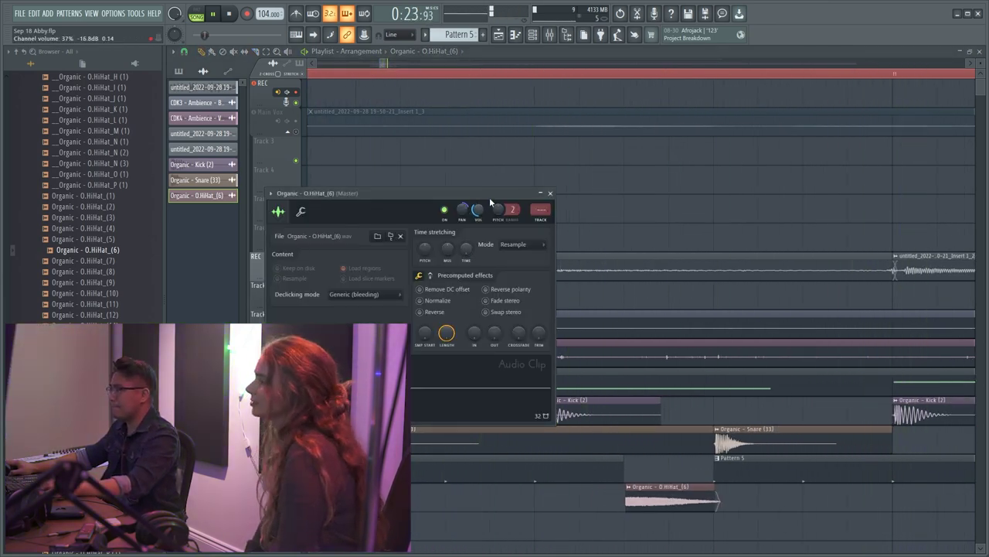
key(Escape)
Step: Bring up the channel rack and the mixer to check the audio clip channels
scroll(478, 208, down, 3)
key(F6)
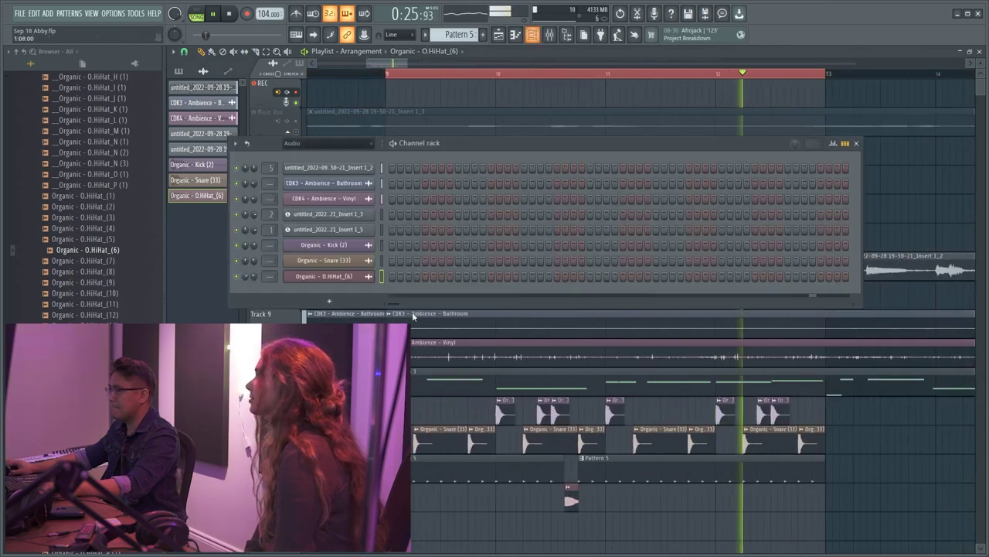
key(F9)
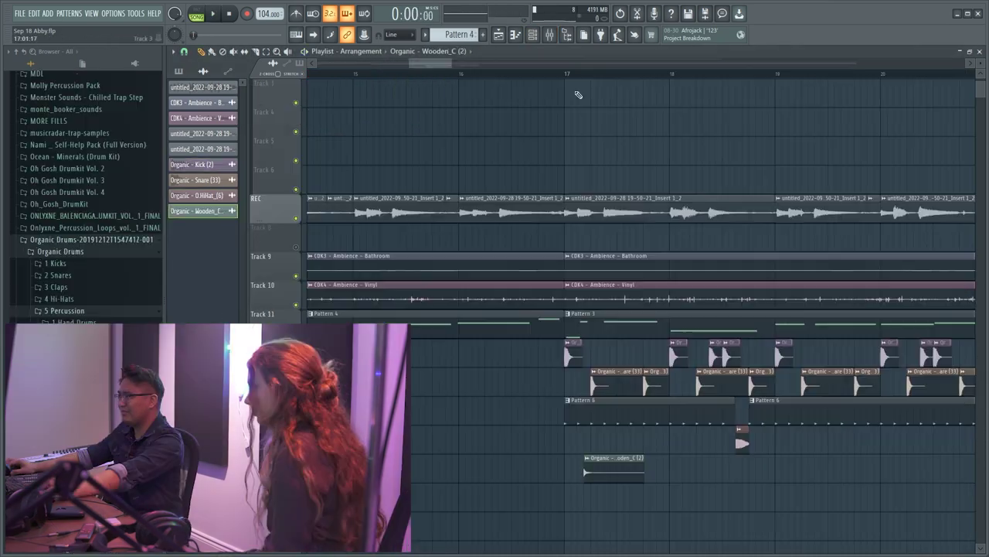
Step: Add Organic - Shaker_A (8) hits on steps 11 and 15 of Pattern 7
scroll(526, 481, up, 1)
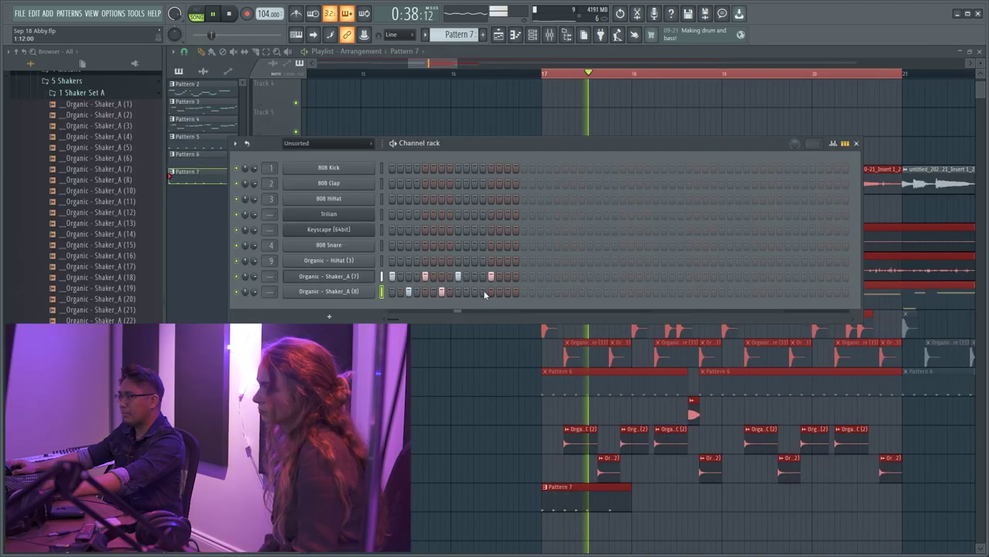
click(474, 291)
click(507, 291)
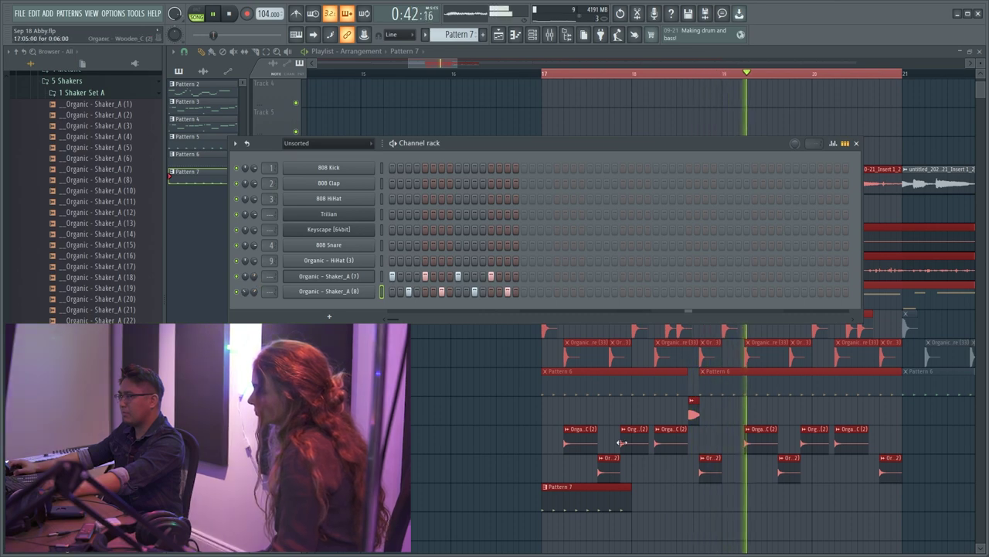
Step: Repeat the Pattern 7 shaker clip in the playlist to fill bars 17 through 20
key(F6)
click(660, 501)
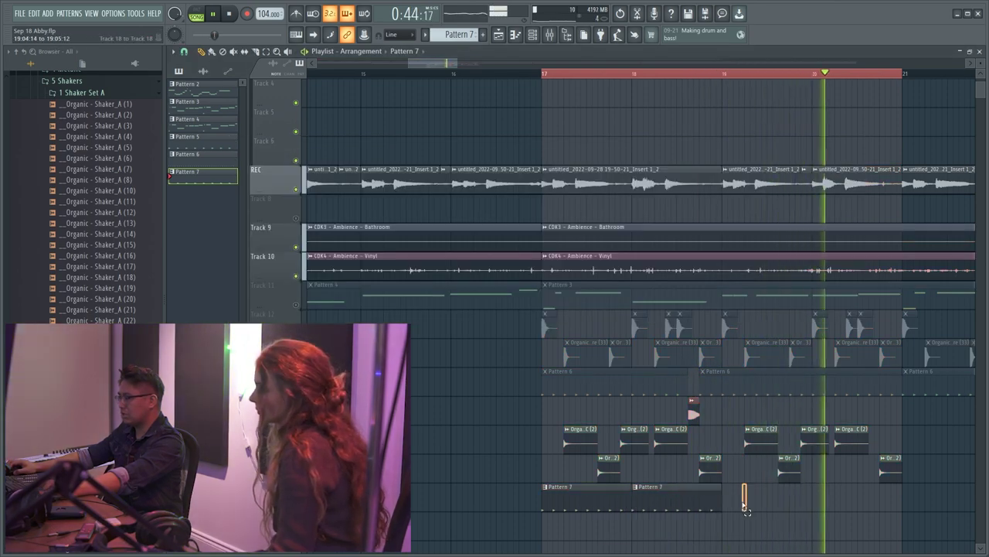
key(ctrl+b)
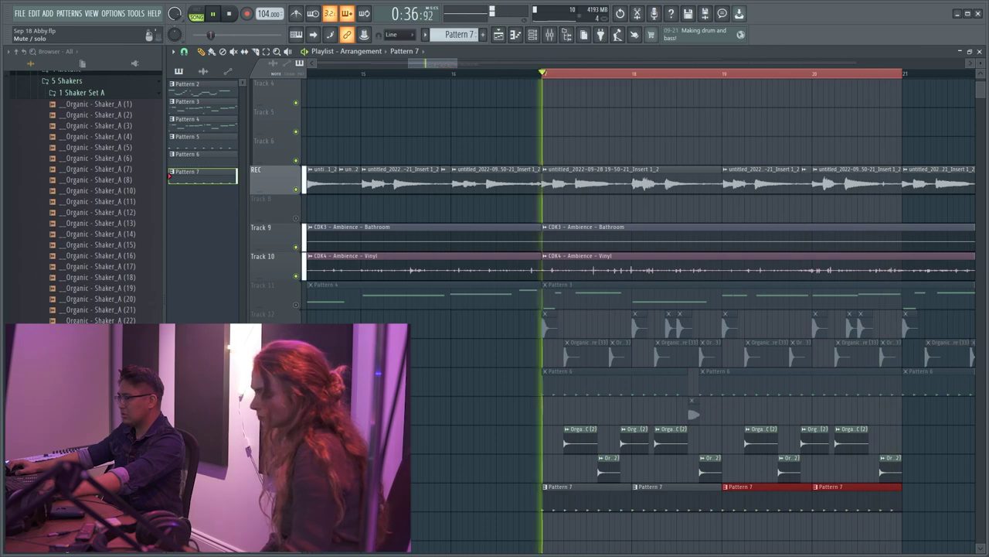
Step: Route the Organic - Shaker_A (7) and Organic - Shaker_A (8) channels together to mixer insert 11
key(F6)
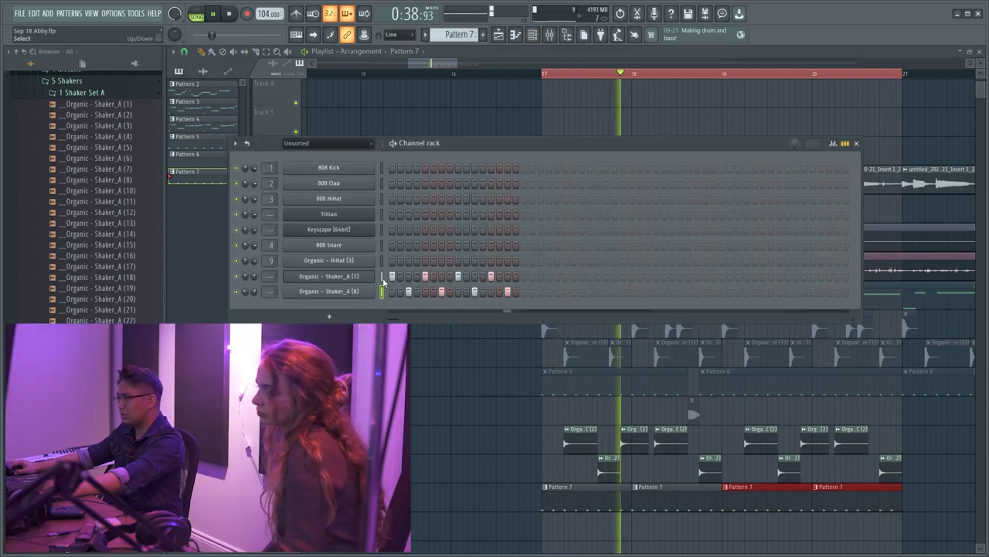
key(F9)
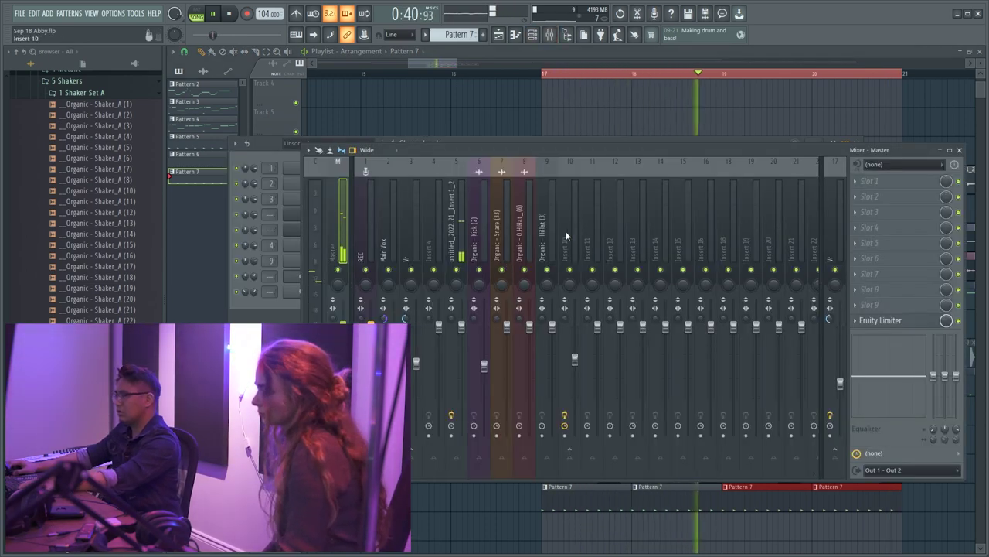
click(284, 160)
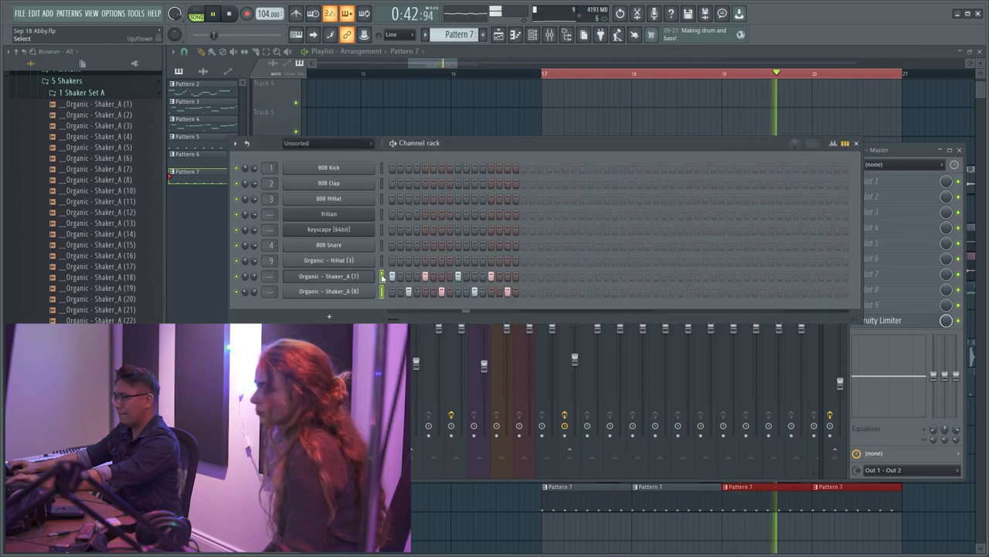
key(F9)
click(591, 231)
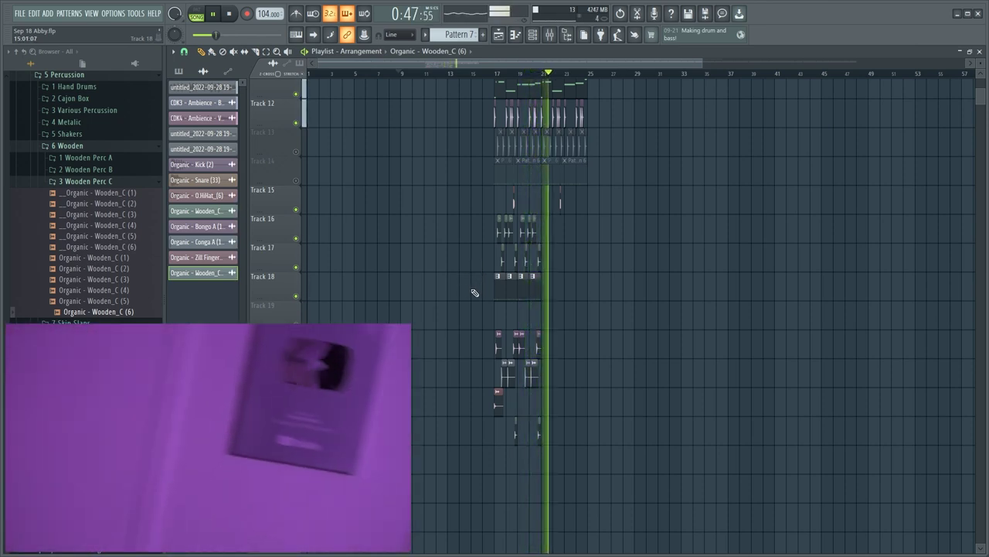
Step: Select the percussion clips from Track 16 down in bars 17 to 20 and duplicate them to start at bar 21
drag(647, 471, 421, 251)
scroll(567, 310, up, 2)
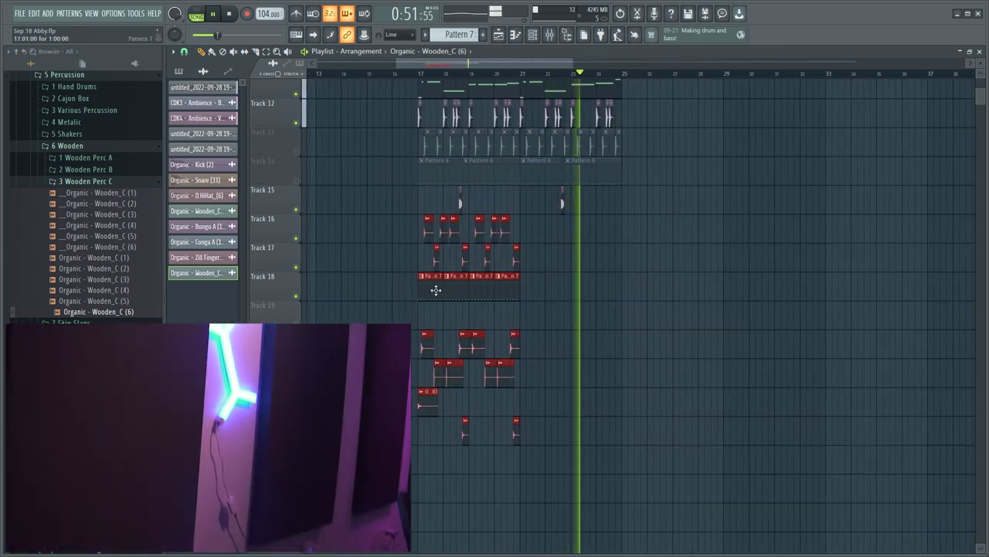
key(ctrl+b)
scroll(468, 296, up, 2)
scroll(469, 296, up, 2)
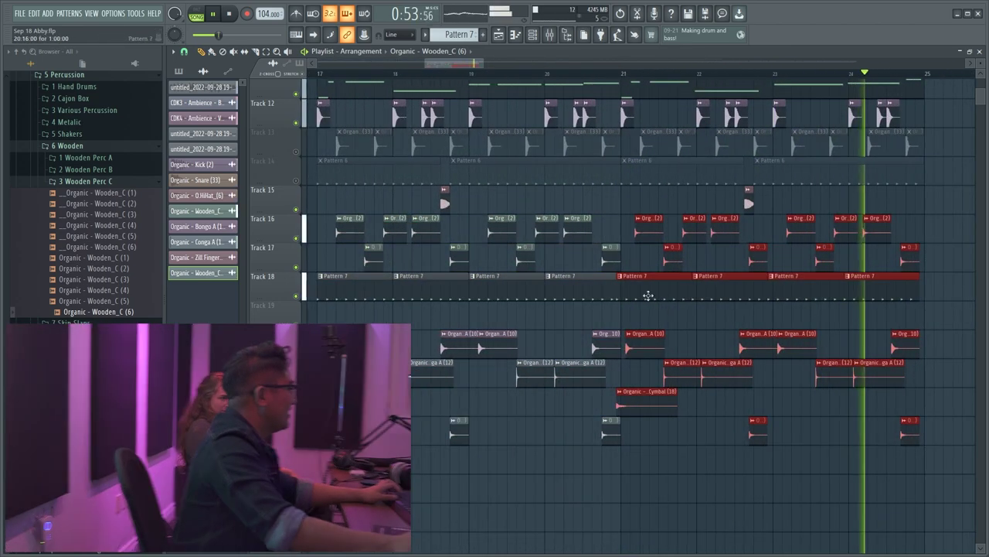
Step: Play the arrangement from about bar 16 and unmute Tracks 13 and 14
key(space)
click(634, 282)
scroll(634, 282, down, 5)
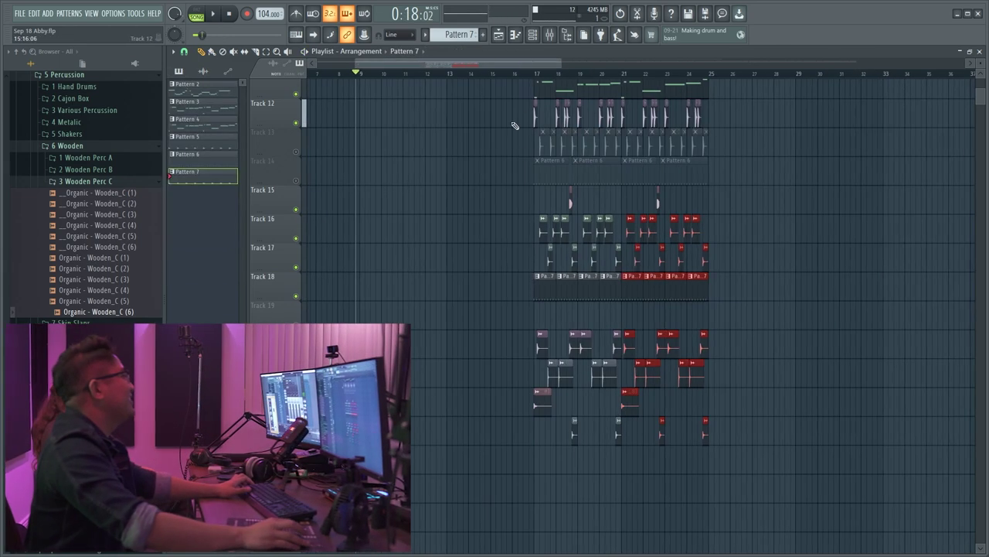
click(523, 74)
scroll(523, 74, up, 2)
key(space)
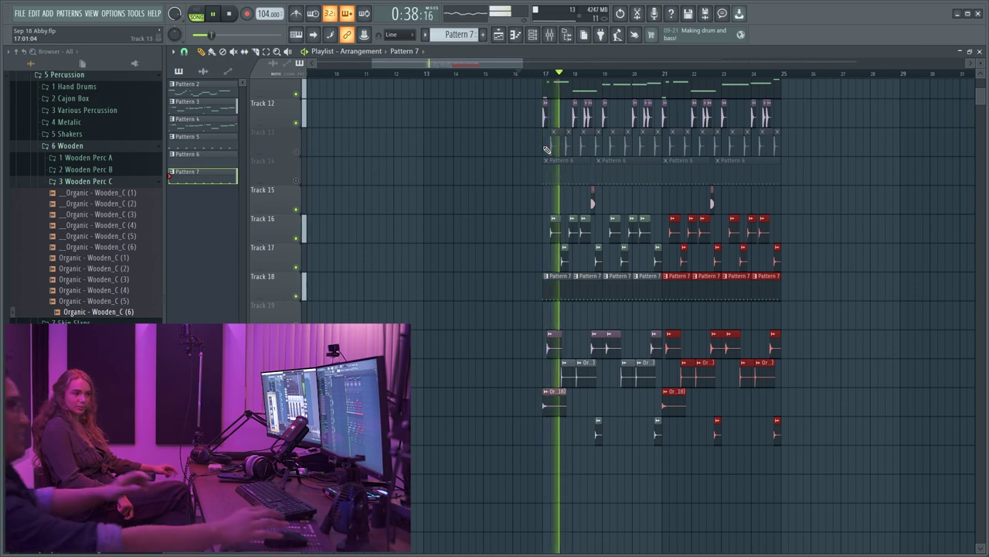
click(296, 174)
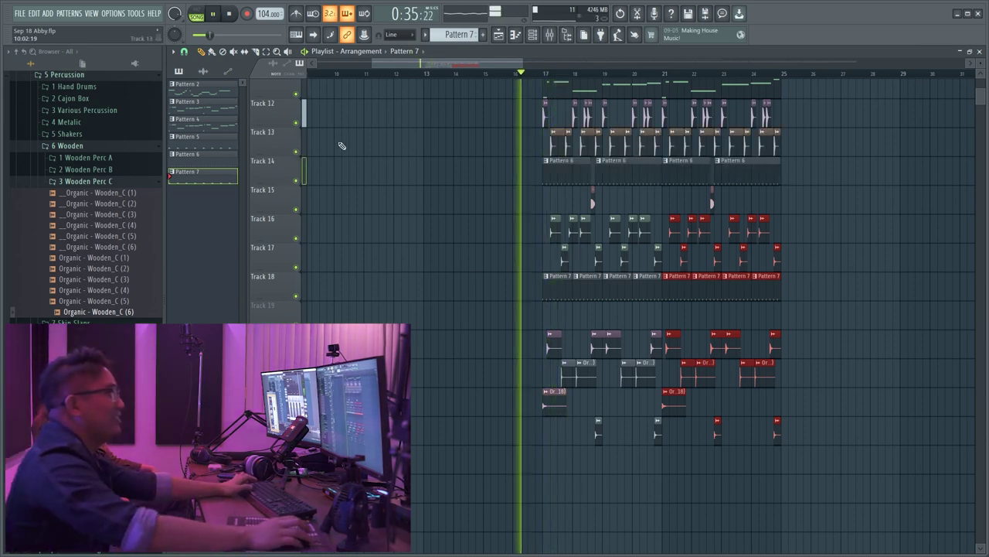
Step: Raise the Organic - HiHat (3) mixer level slightly and set Insert 10's volume to 87% (-3.0 dB)
scroll(606, 252, up, 3)
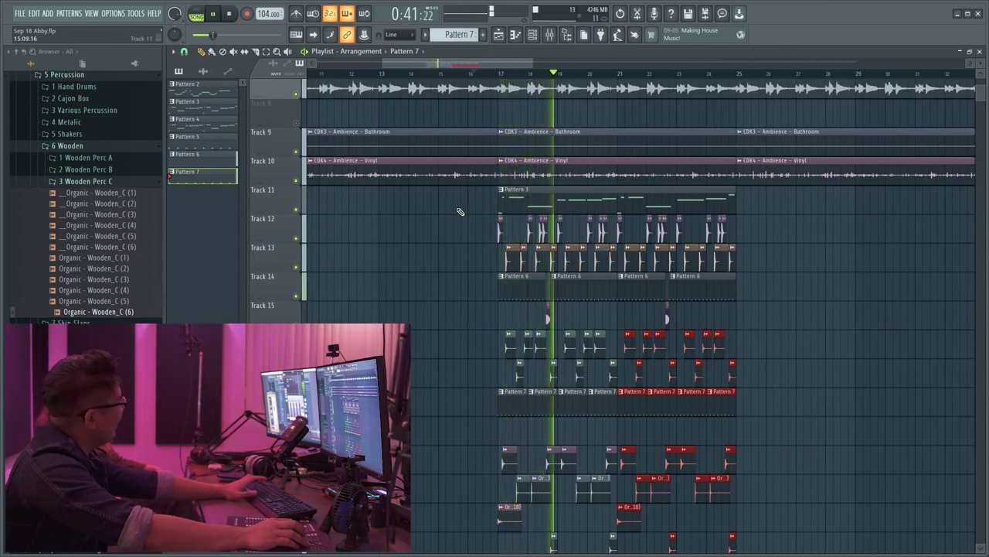
key(F9)
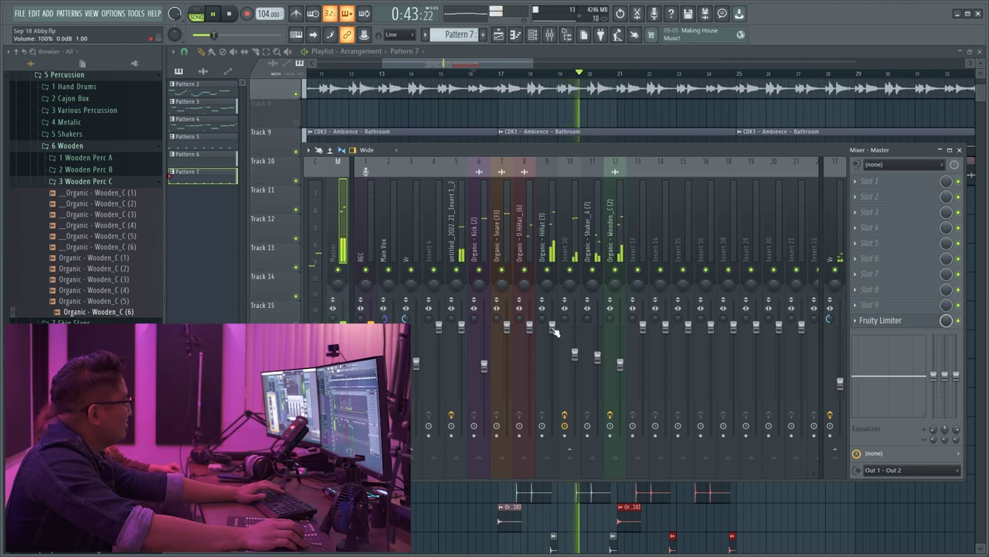
click(551, 327)
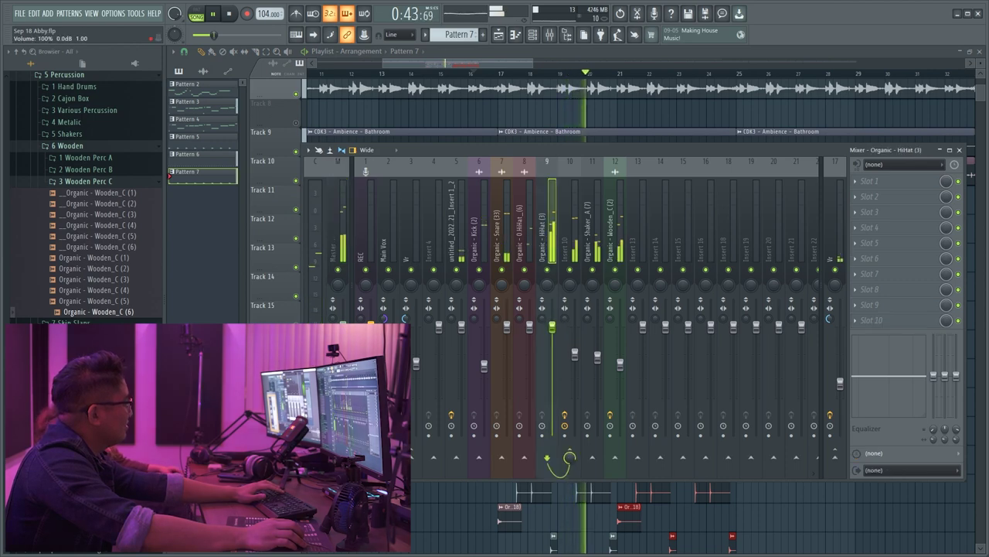
click(573, 268)
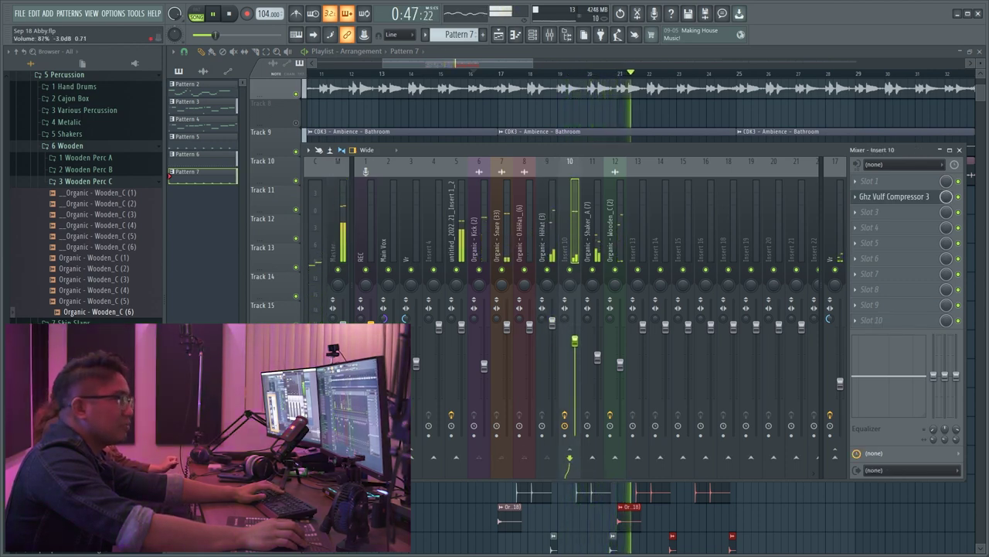
key(F9)
Step: Mute Tracks 13 and 14 and play the arrangement from about bar 16 without them
key(space)
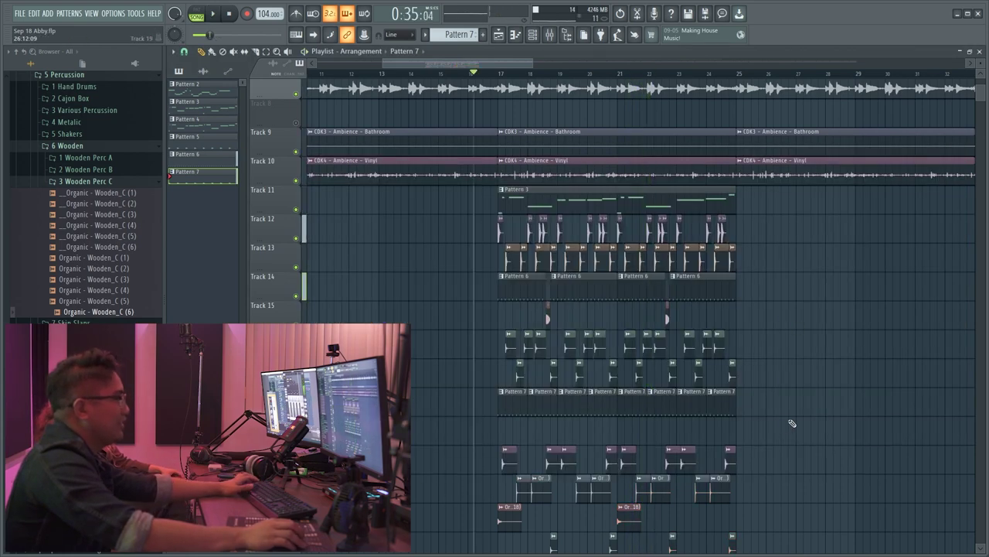
drag(786, 331, 475, 214)
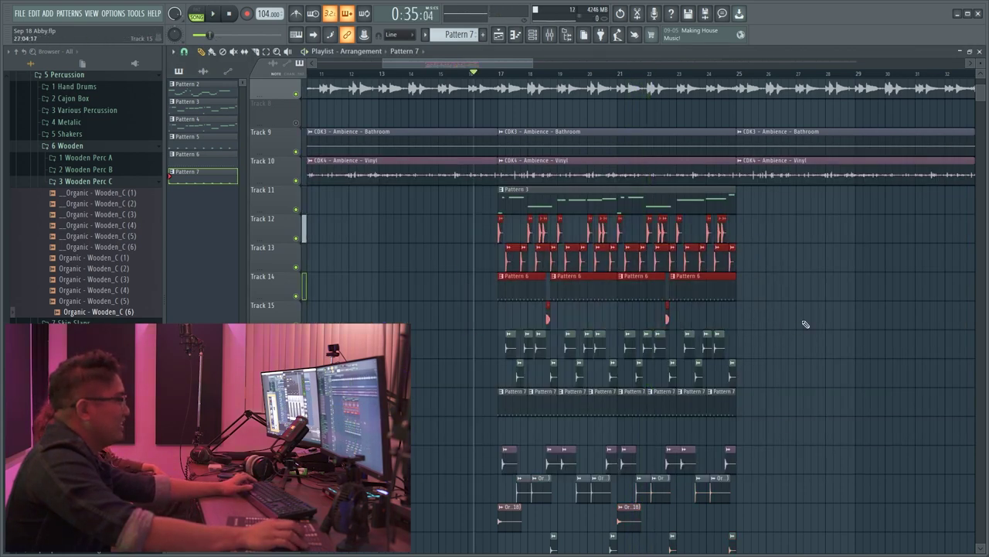
drag(294, 266, 296, 295)
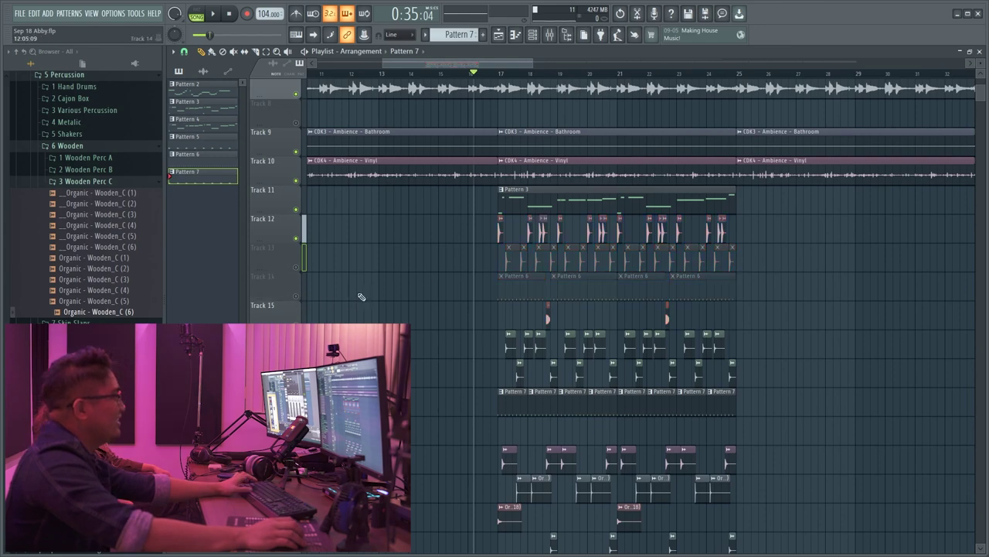
key(space)
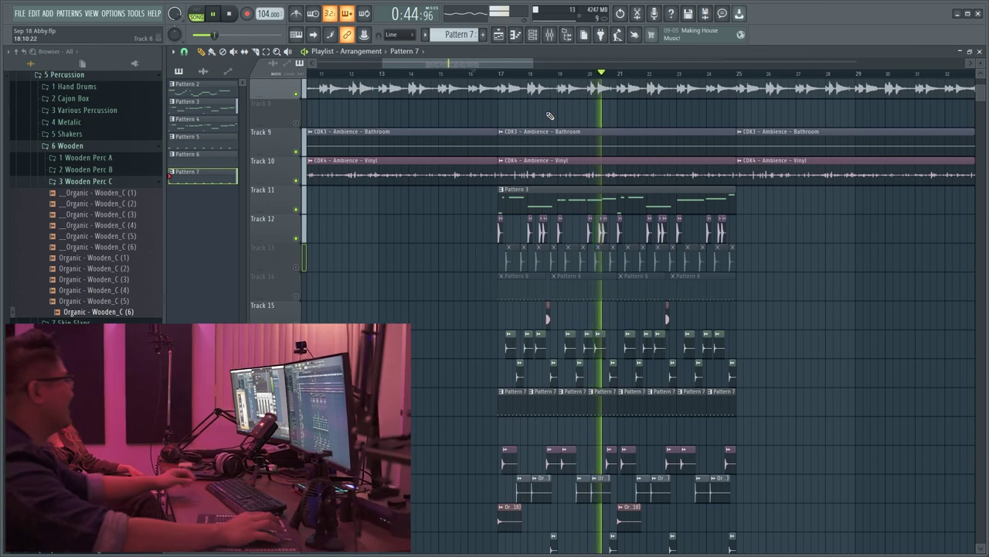
scroll(426, 254, down, 5)
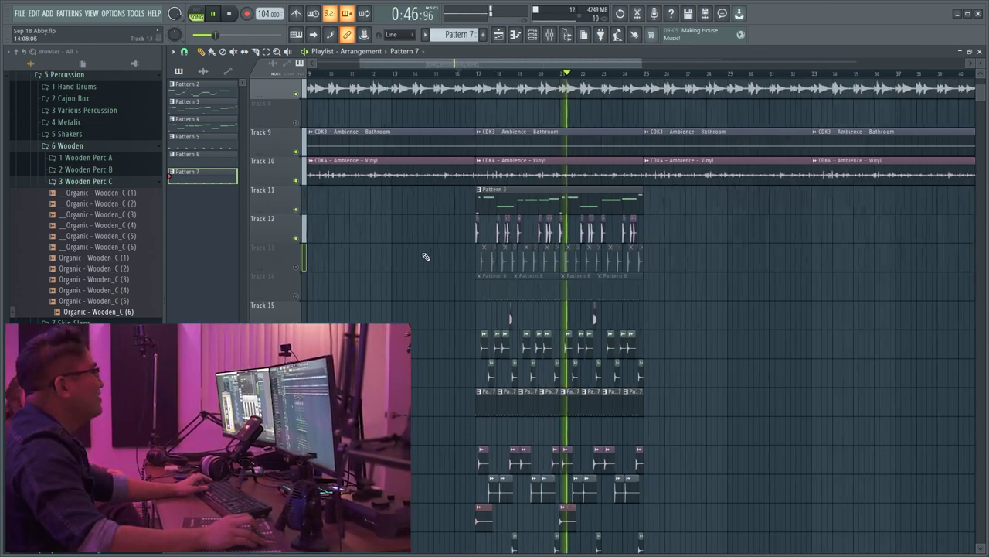
Step: Start playback from about bar 15 and select bars 17 to 24 as the loop range
scroll(371, 93, up, 4)
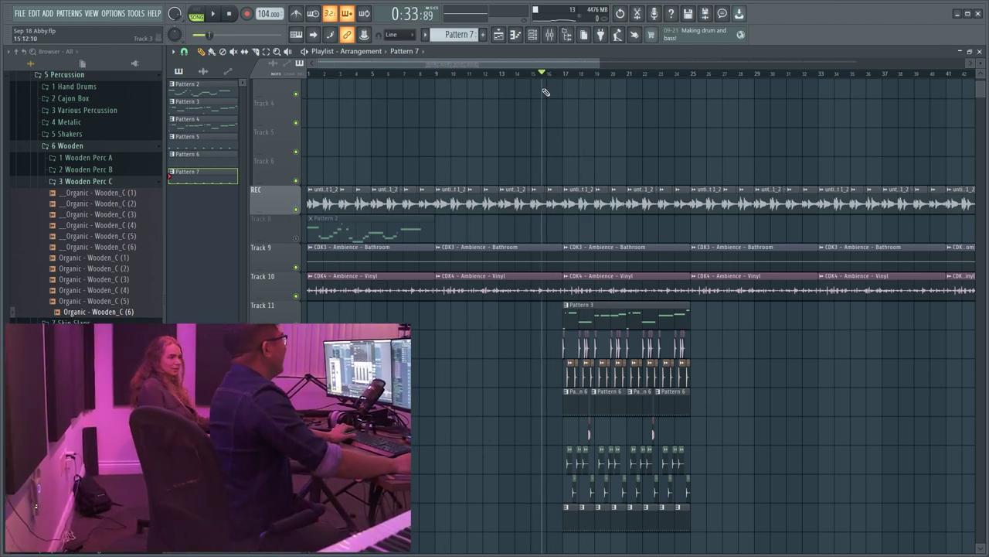
key(space)
scroll(515, 77, up, 3)
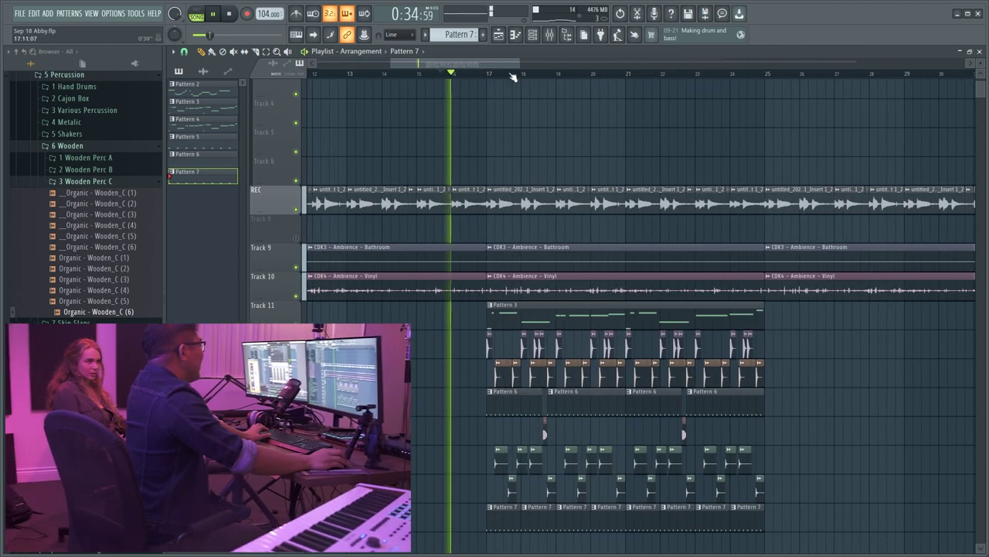
drag(494, 74, 766, 79)
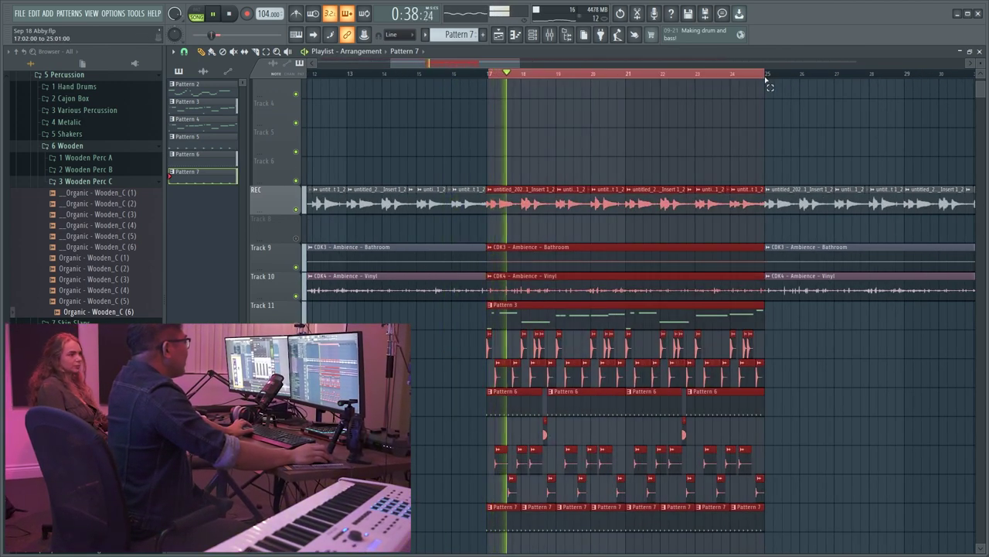
scroll(385, 77, up, 2)
scroll(416, 146, down, 3)
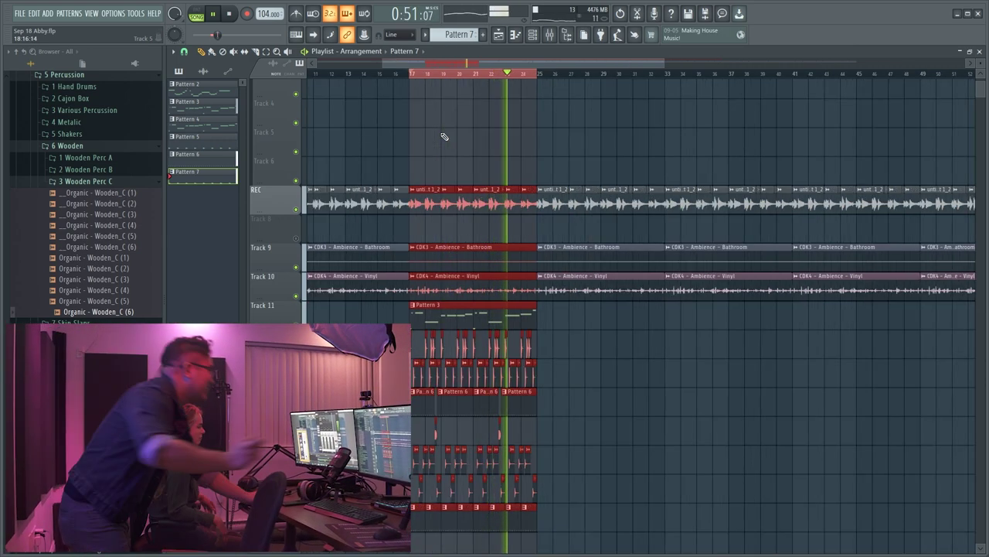
Step: Set the recorded REC loop clip's time-stretching mode to Stretch and the project tempo to 108 BPM
double_click(438, 187)
click(440, 183)
click(448, 195)
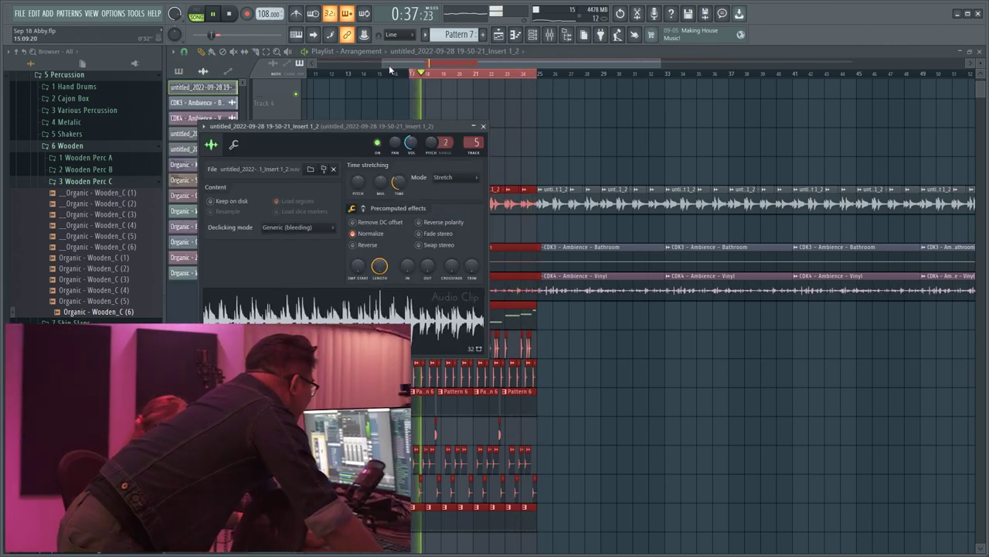
key(Escape)
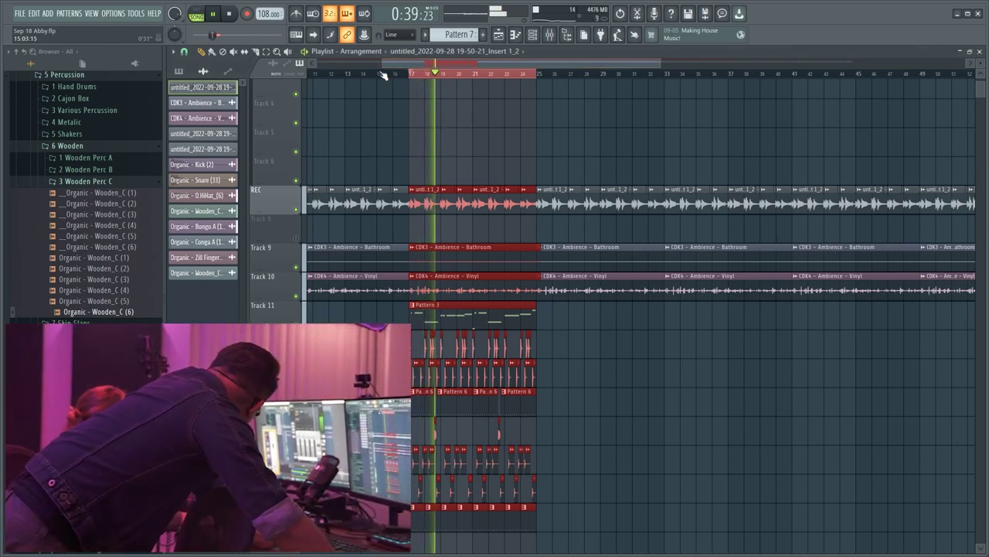
scroll(383, 73, down, 2)
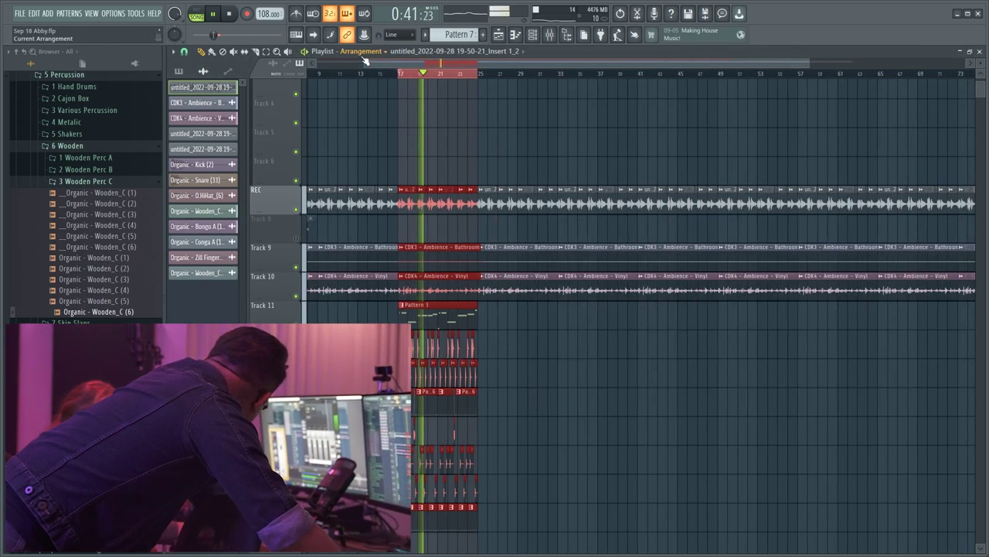
scroll(389, 122, up, 2)
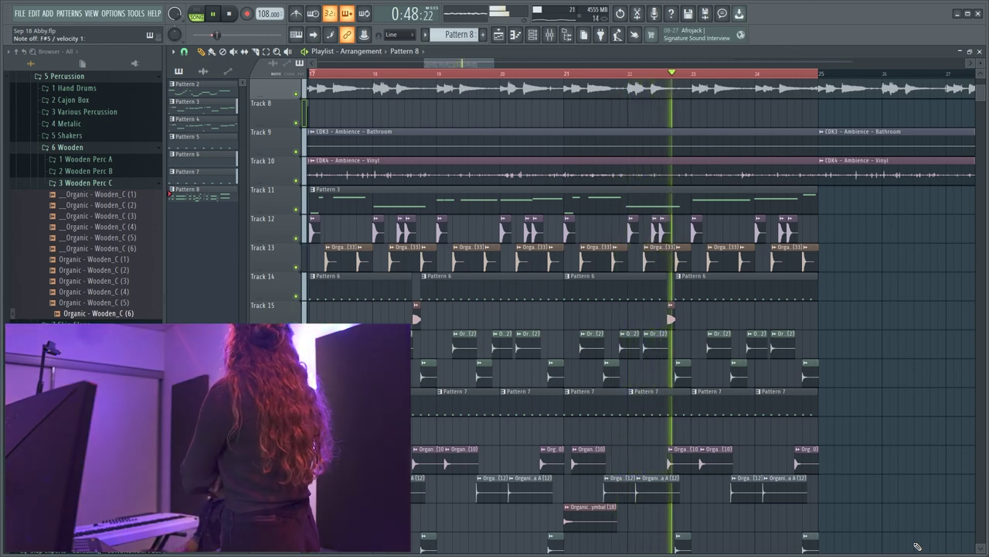
Step: Examine the vocal clips on Tracks 5 and 6 and the mixer during loop playback, plus the arrangement's opening bars
key(space)
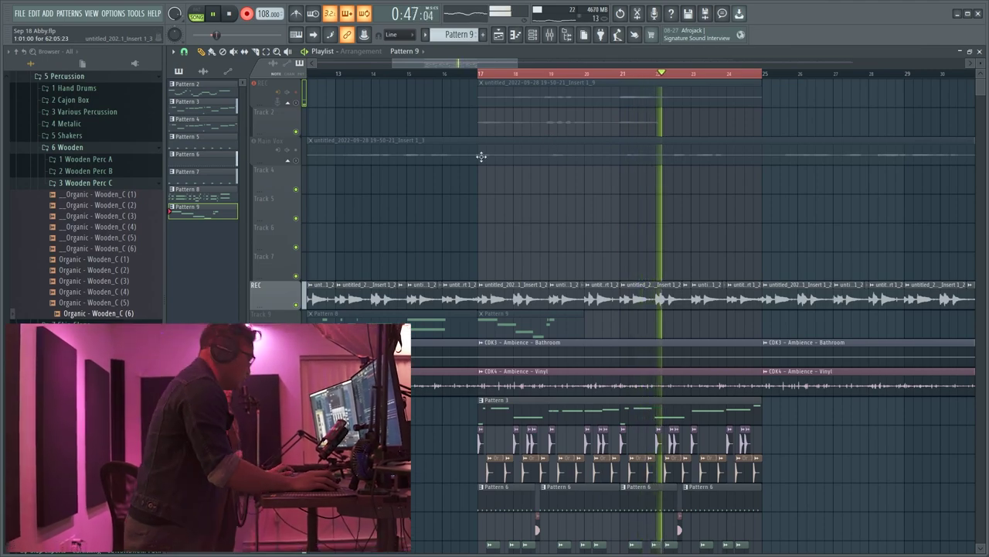
scroll(533, 151, down, 3)
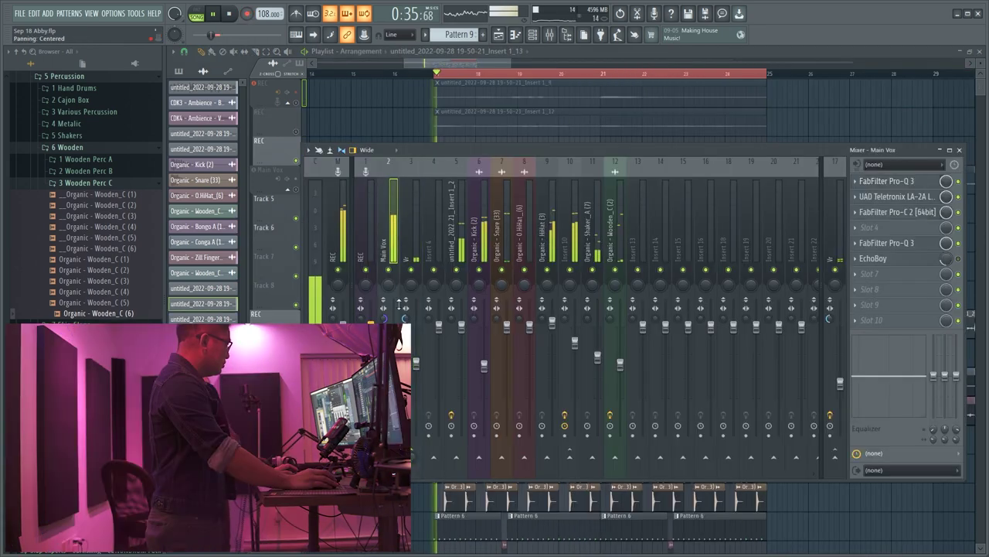
click(418, 349)
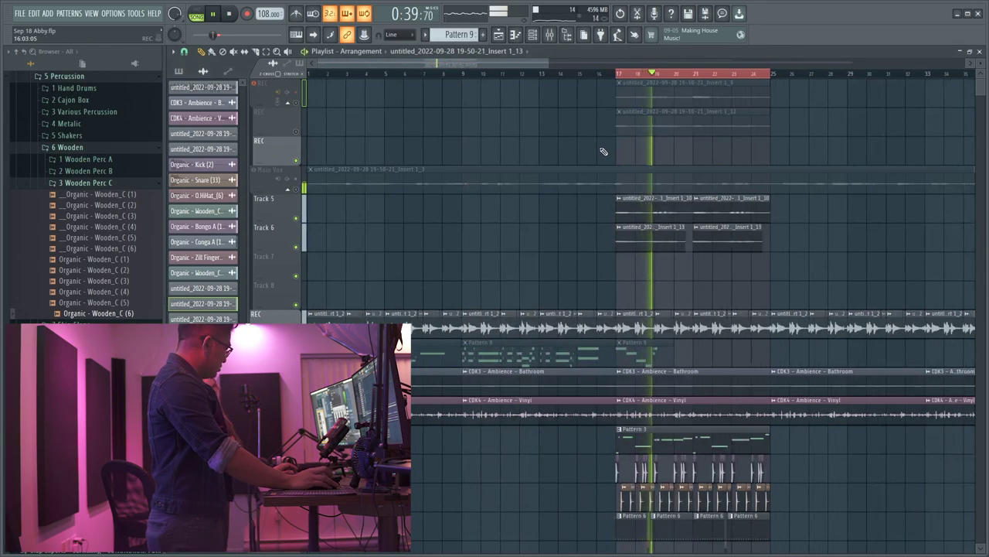
scroll(688, 184, up, 4)
scroll(687, 184, up, 3)
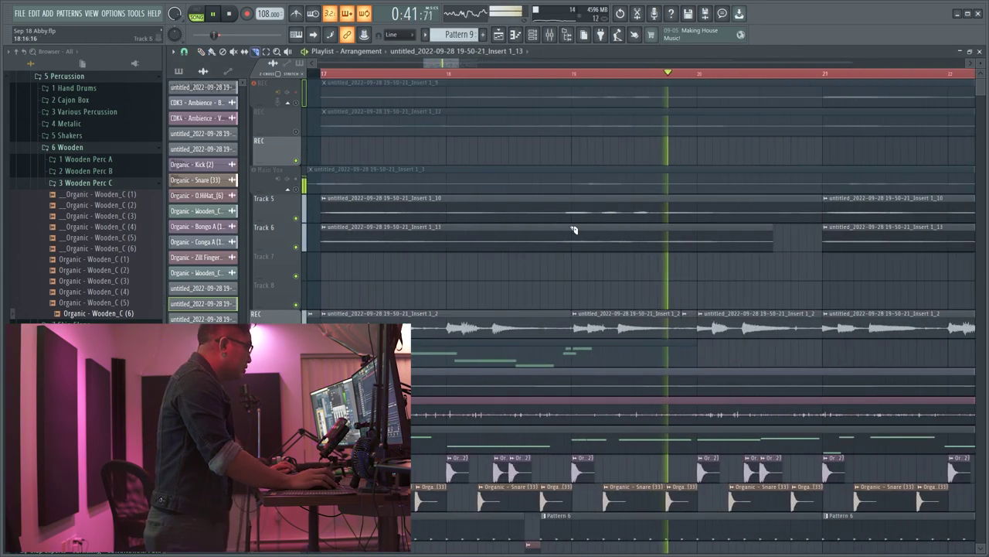
scroll(625, 214, up, 2)
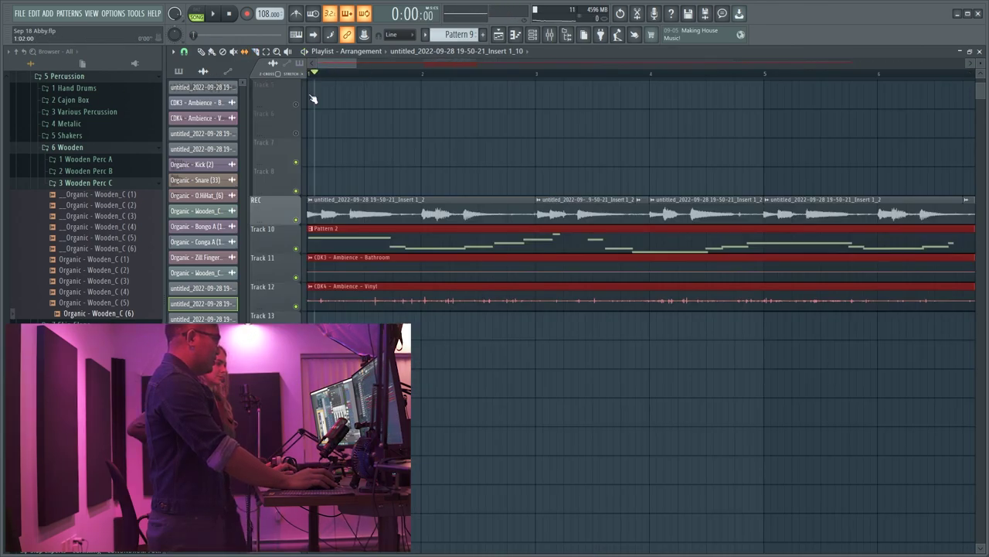
scroll(317, 236, down, 3)
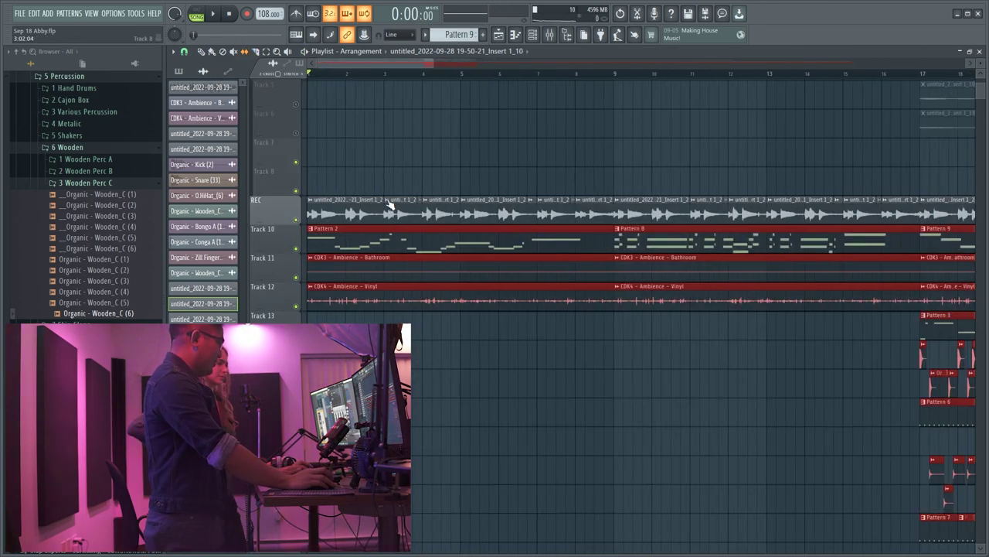
click(393, 154)
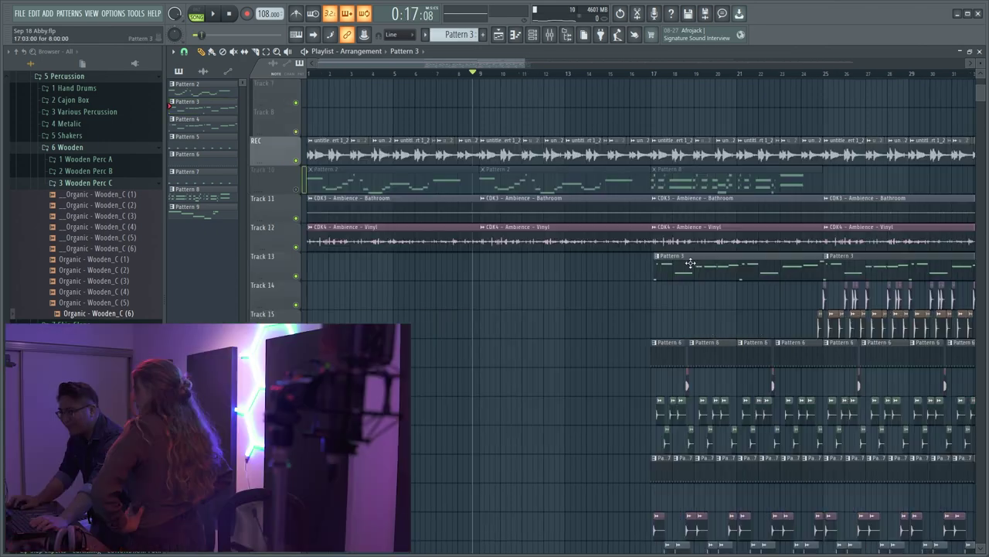
Step: Play the extended arrangement from about bar 16 to review the new section, and stop playback
scroll(648, 266, down, 5)
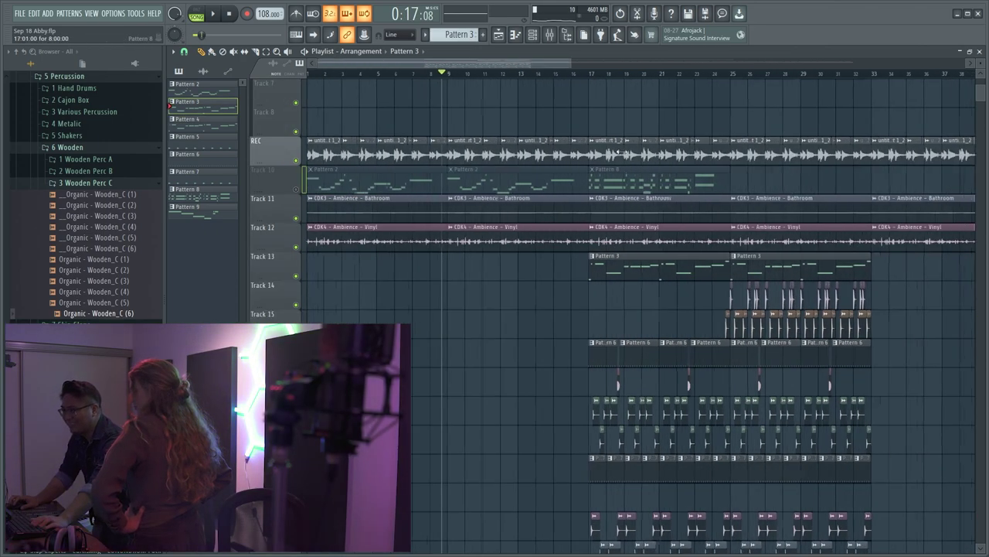
click(579, 77)
key(space)
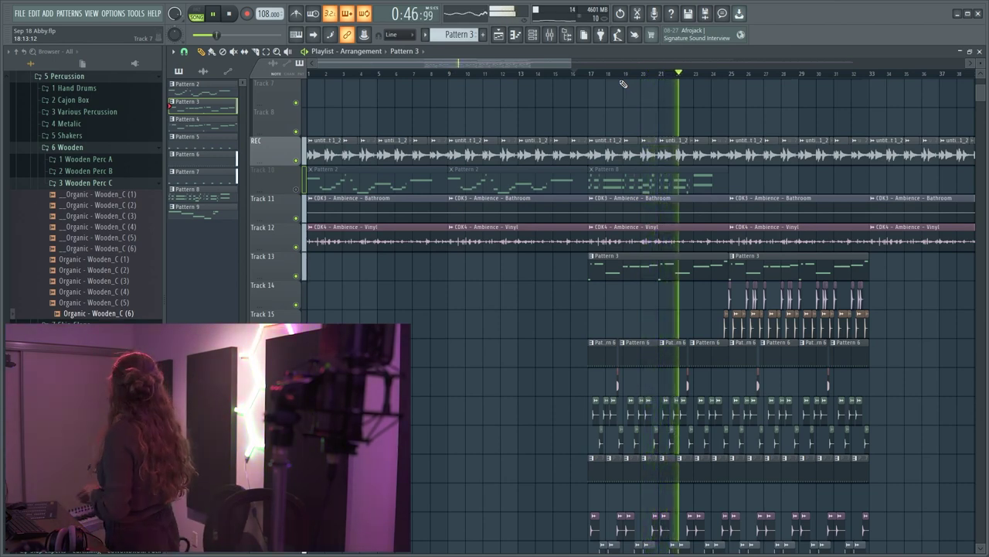
key(space)
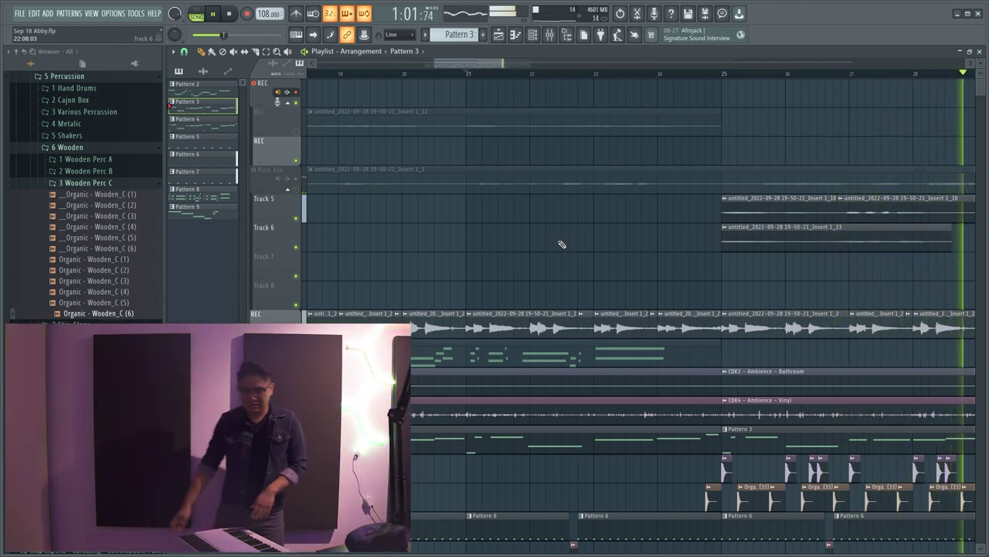
key(space)
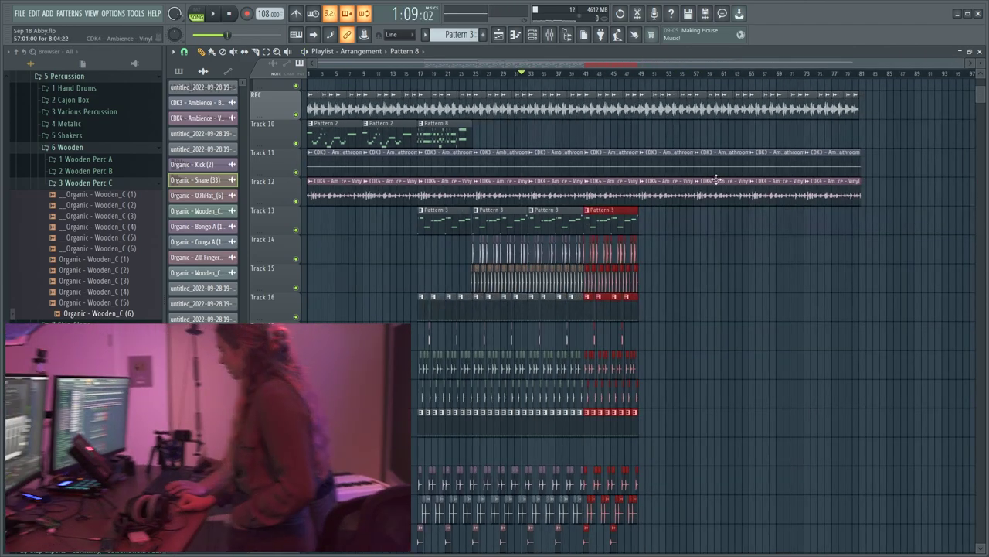
Step: Move the playhead to bar 49 and place a copy of the Pattern 8 clip there on Track 10
scroll(717, 179, down, 3)
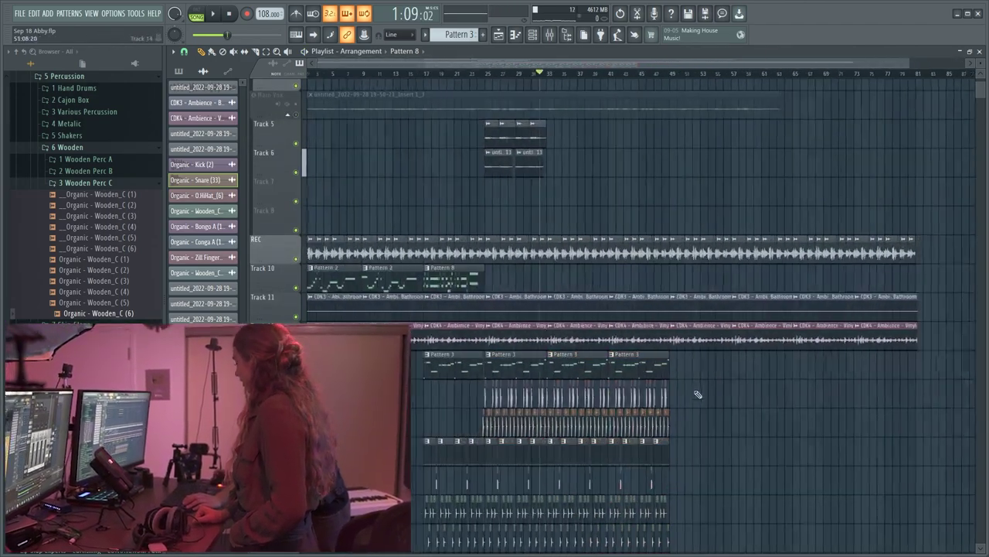
scroll(573, 311, up, 6)
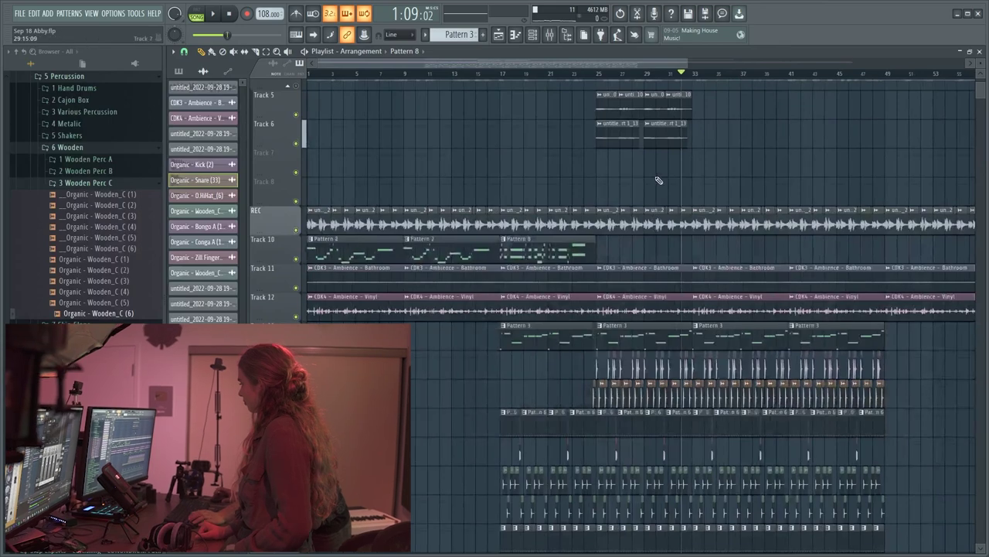
scroll(699, 71, down, 5)
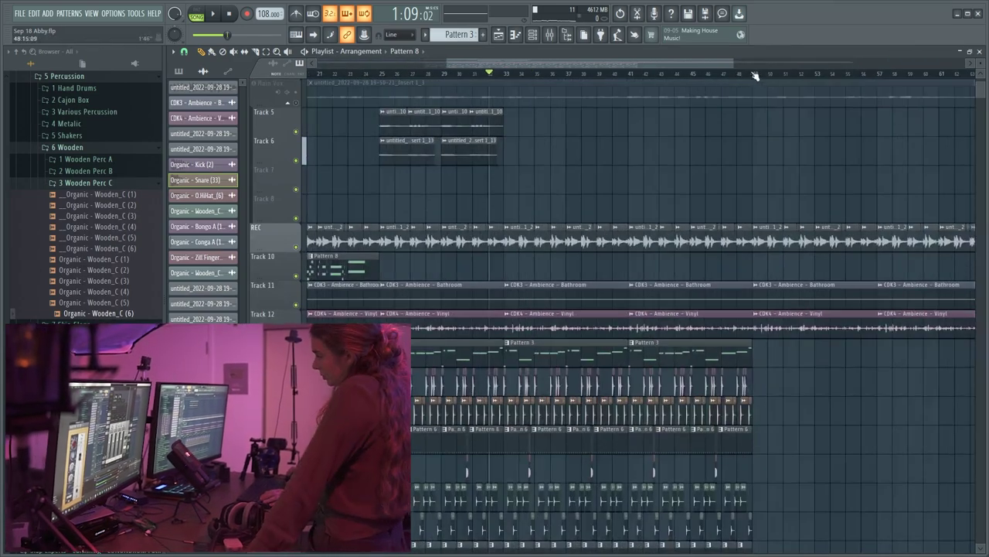
click(750, 74)
drag(750, 73, 748, 73)
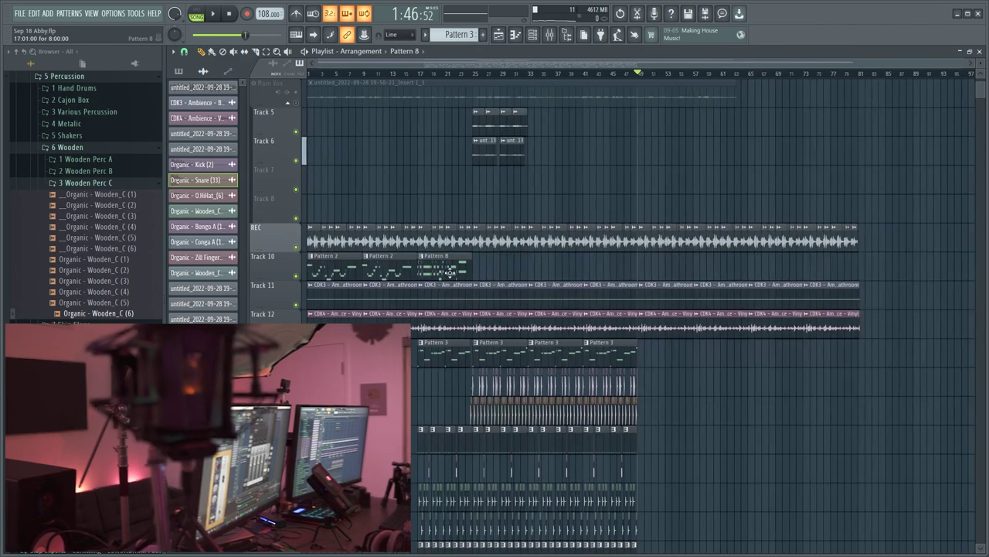
click(621, 271)
scroll(677, 272, up, 3)
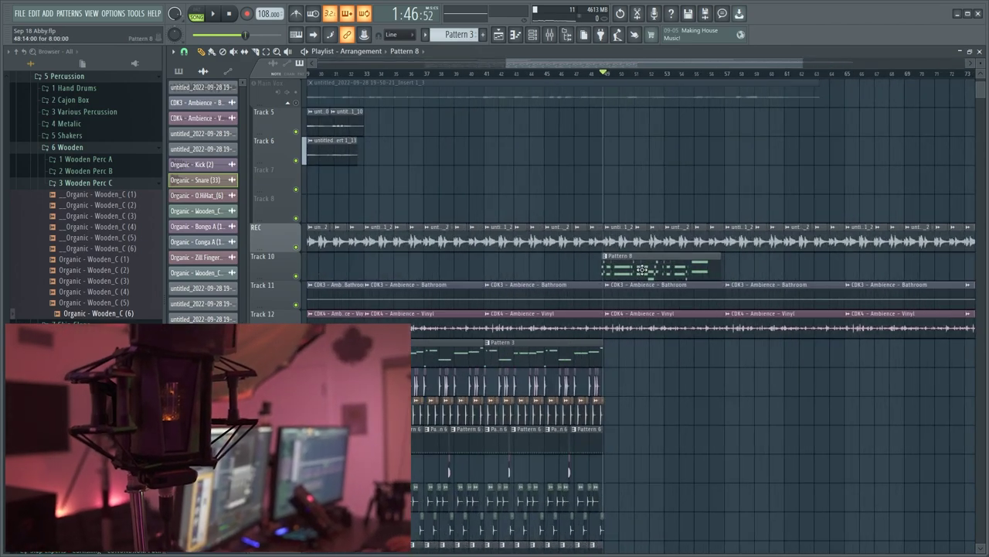
click(642, 270)
scroll(622, 266, up, 3)
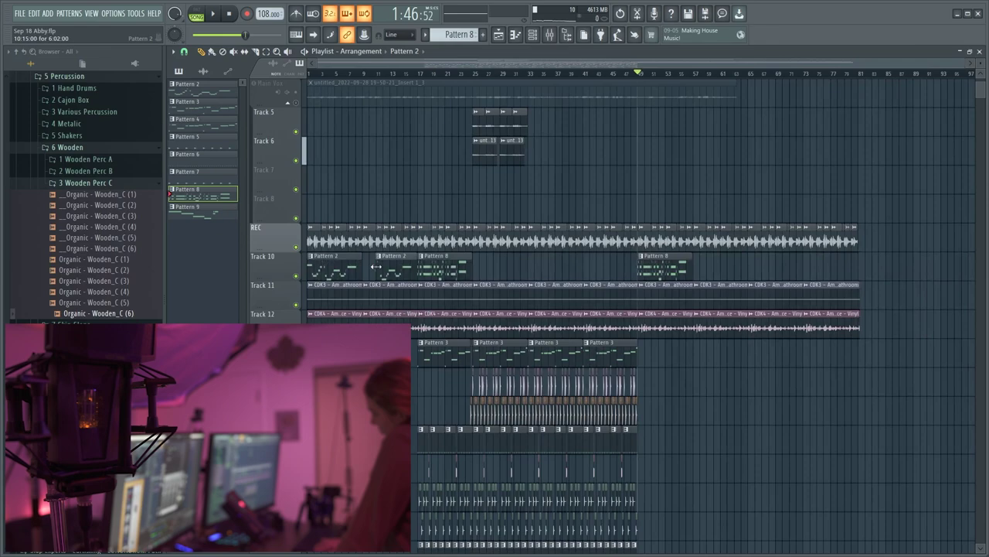
Step: Duplicate the selected vocal clips on Tracks 5 and 6 so the copy starts at bar 37
scroll(477, 205, up, 3)
drag(475, 274, 477, 205)
scroll(484, 239, up, 2)
drag(484, 239, 622, 234)
scroll(627, 236, up, 3)
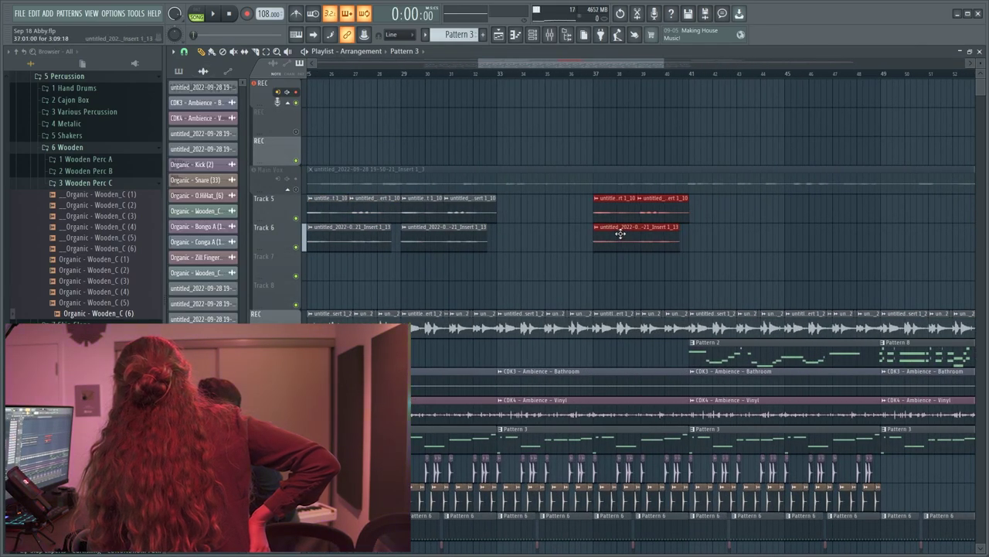
Step: Play the arrangement from about bar 25 and briefly check the Channel rack during playback
scroll(620, 233, down, 3)
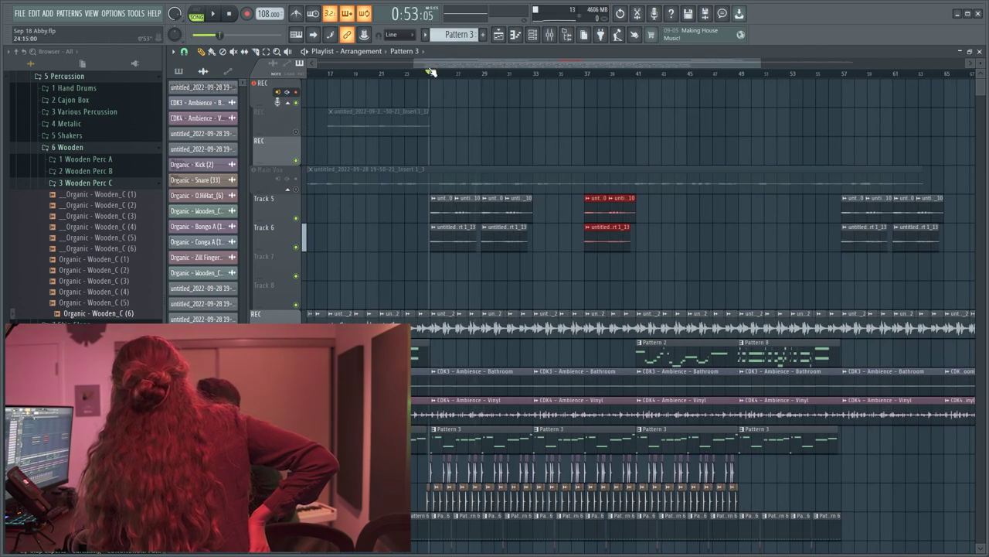
scroll(548, 271, left, 5)
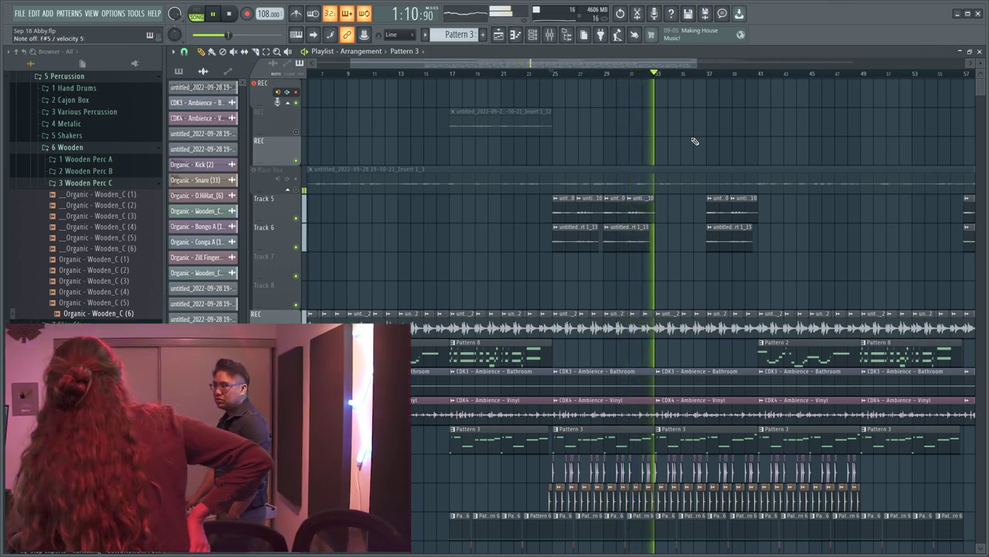
key(F6)
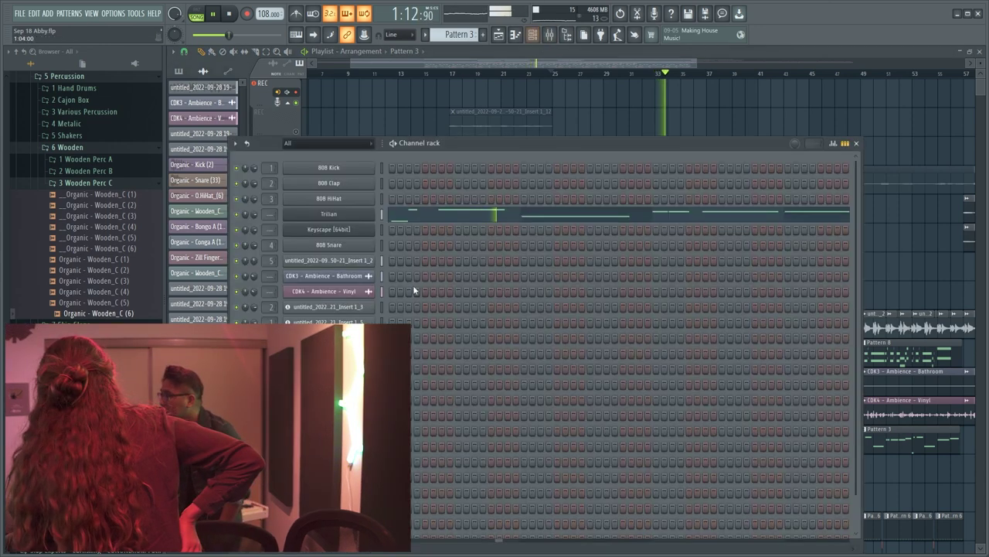
key(F6)
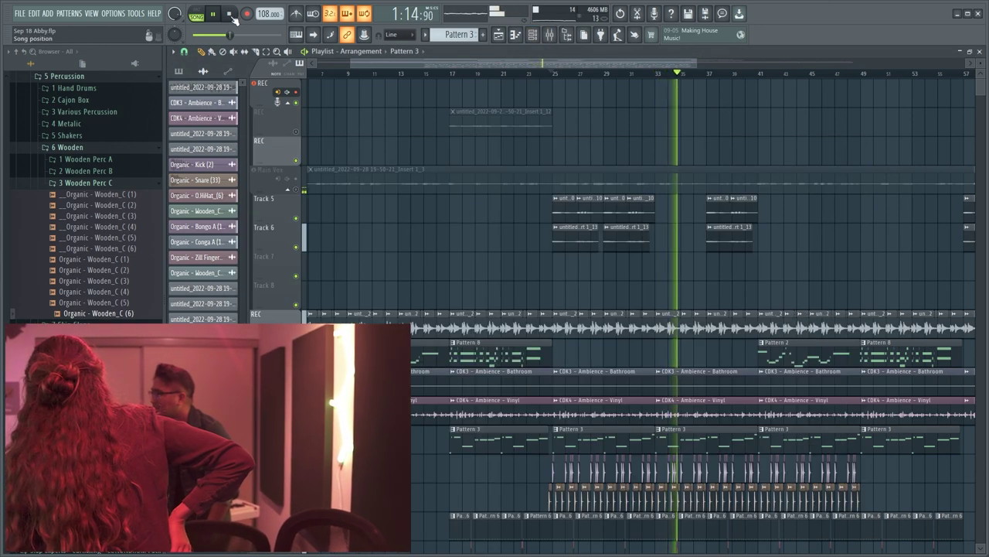
Step: Try a copy of the Pattern 2 clip around bar 31 on Track 10, and play the section from bar 25
click(772, 350)
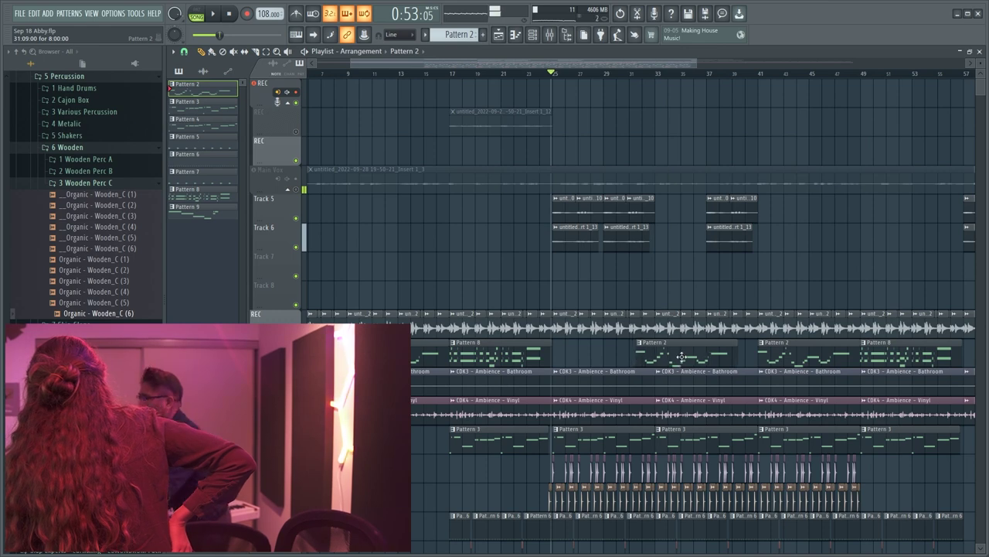
scroll(679, 355, up, 3)
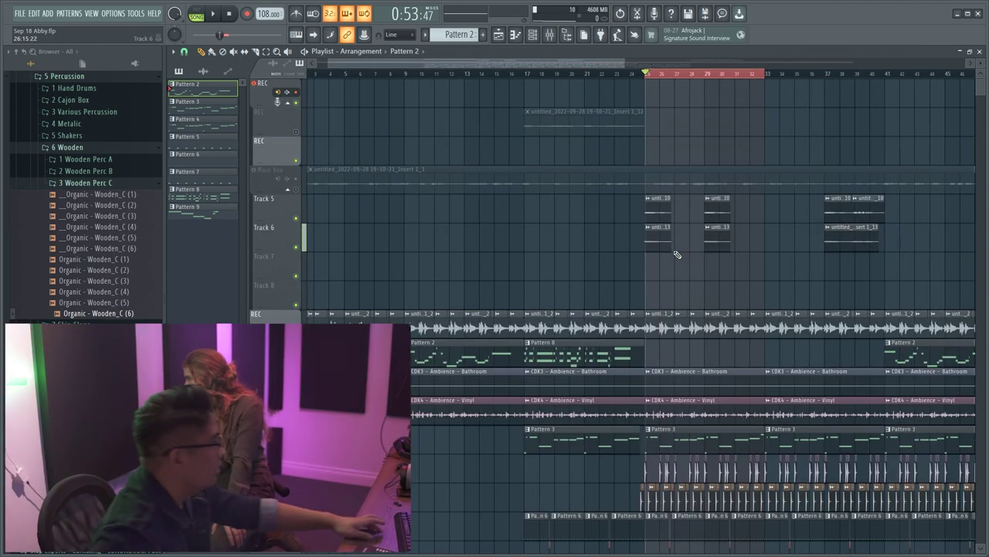
key(space)
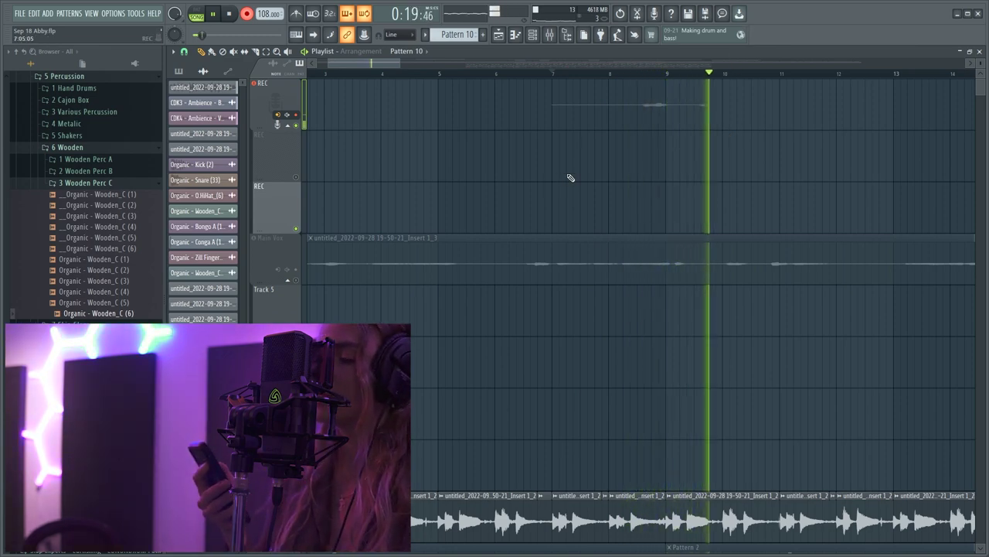
Step: Record a vocal take on the first REC track from bar 7 to about bar 24, and stop recording
scroll(544, 177, down, 3)
scroll(591, 155, up, 3)
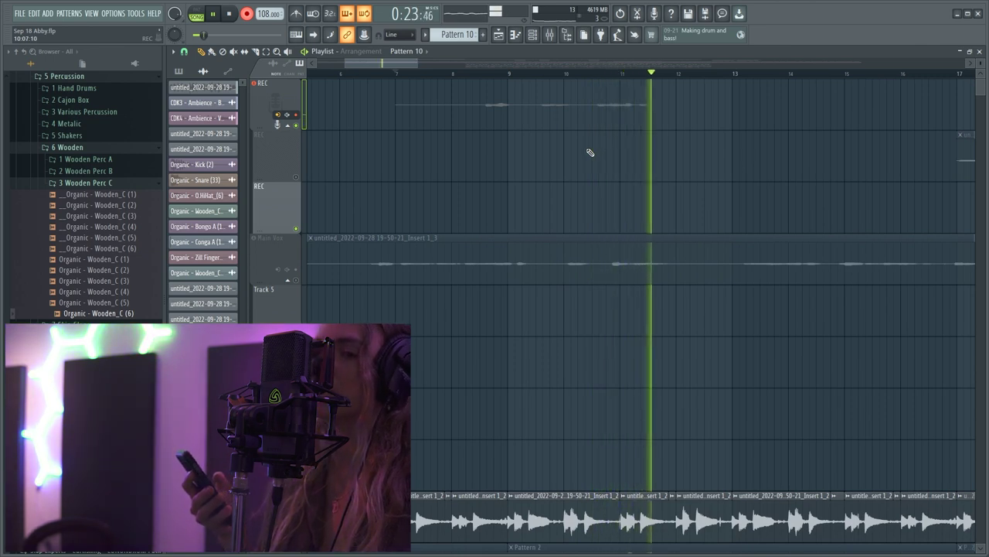
scroll(589, 152, down, 1)
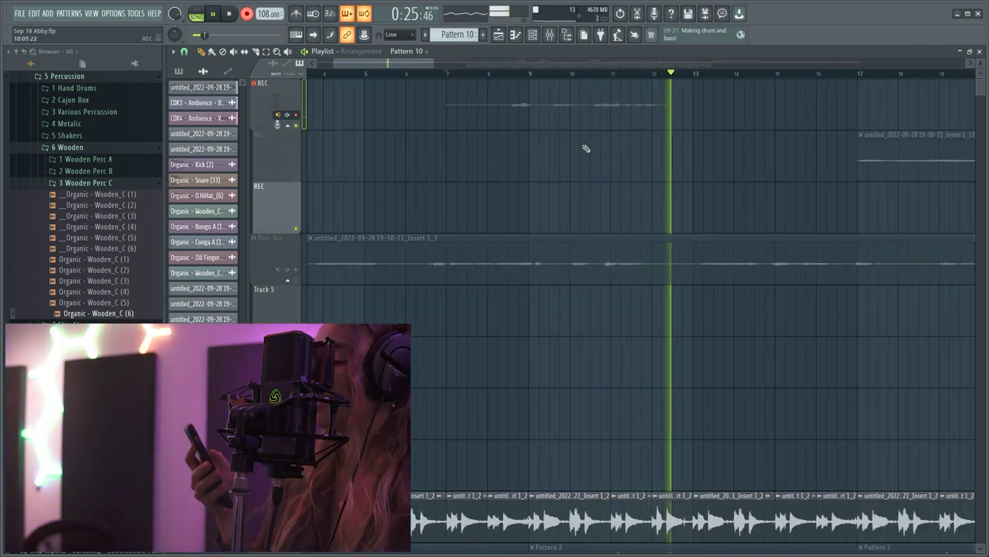
scroll(630, 178, up, 1)
scroll(645, 150, down, 1)
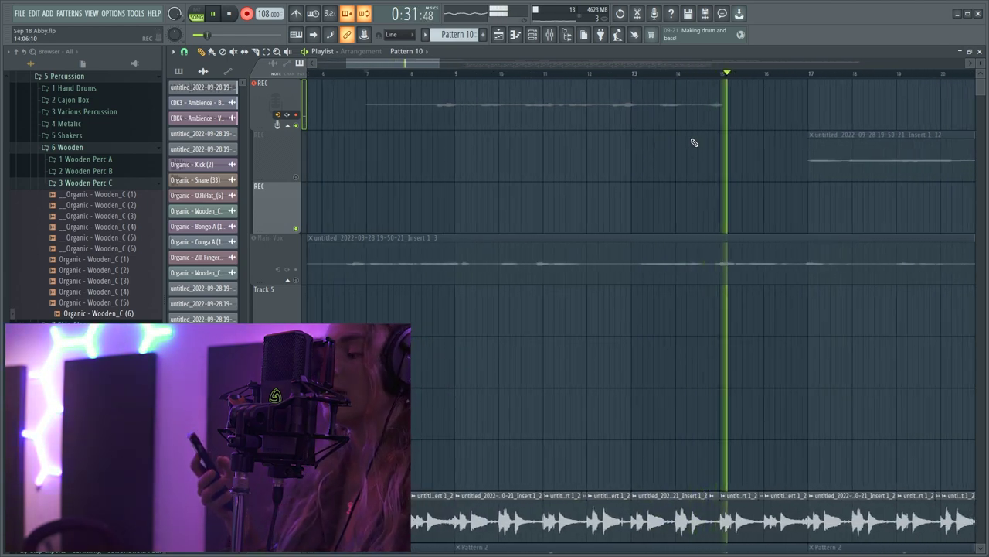
scroll(690, 157, down, 2)
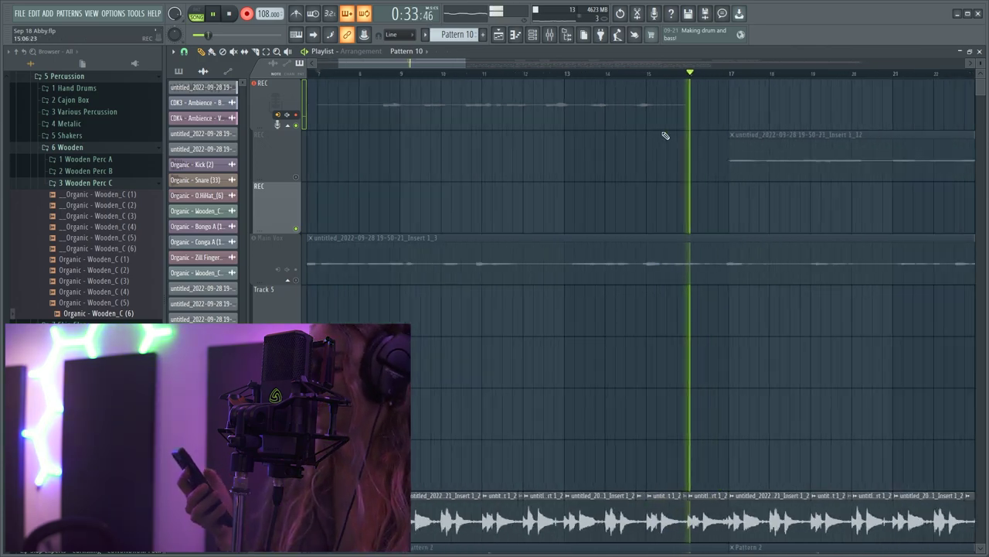
scroll(700, 146, down, 7)
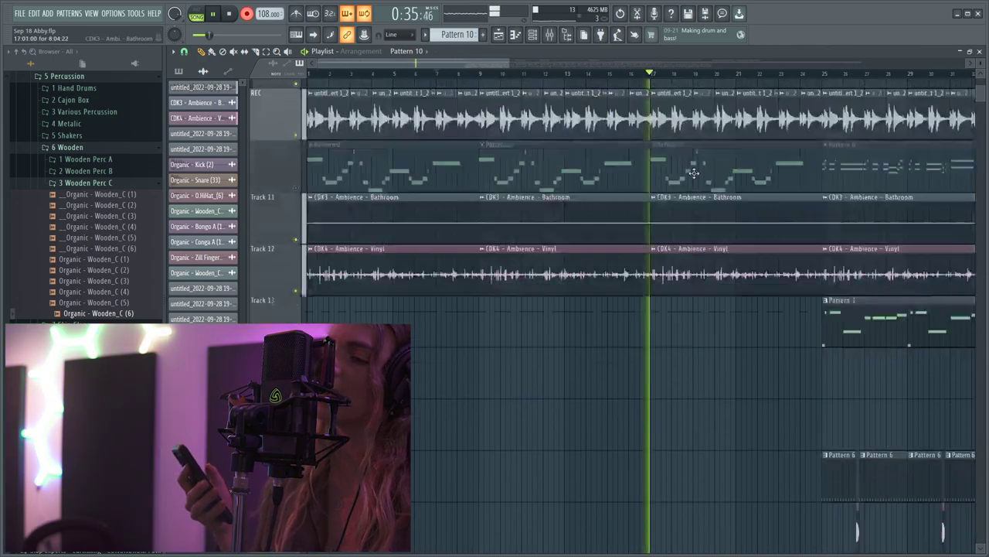
scroll(695, 174, up, 4)
scroll(692, 166, up, 4)
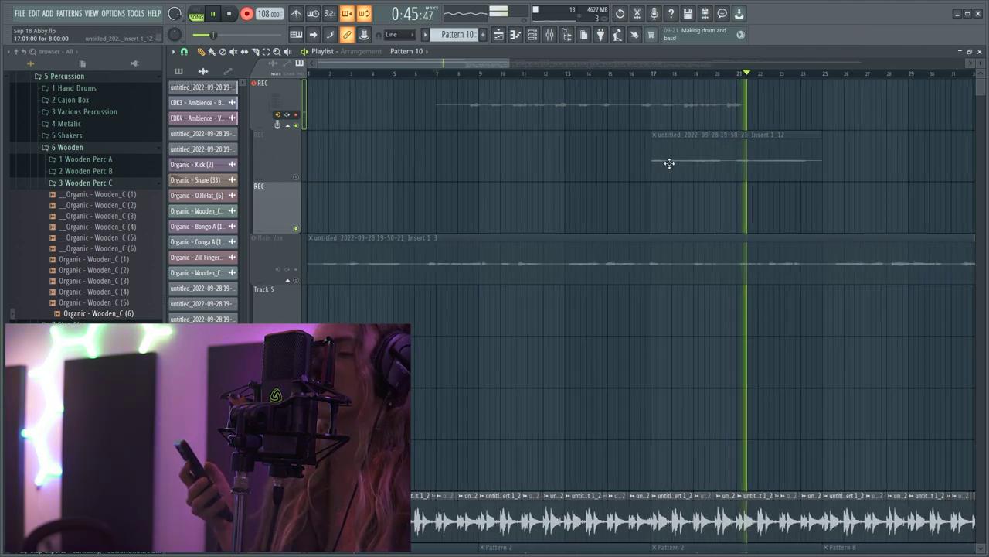
scroll(801, 133, up, 3)
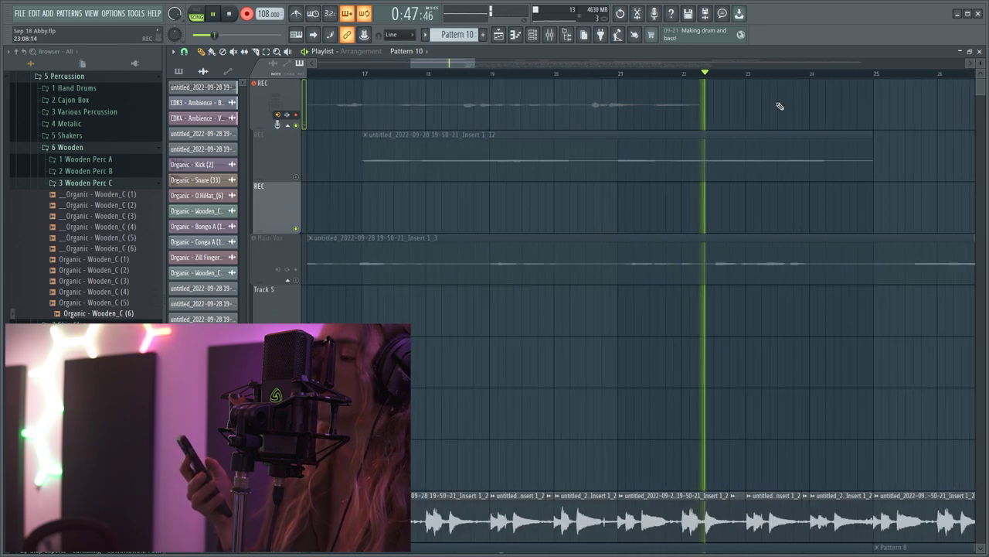
scroll(796, 108, down, 4)
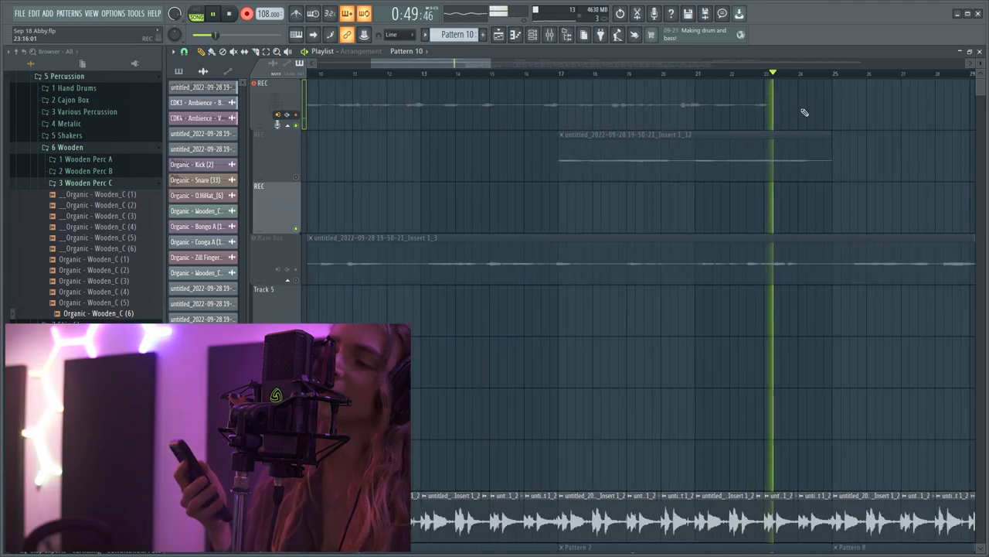
scroll(824, 124, down, 1)
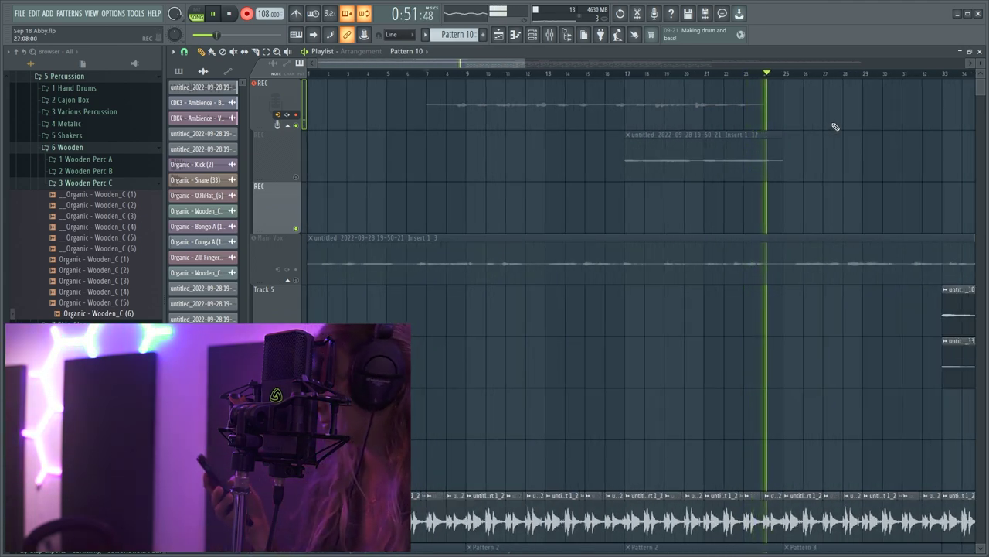
key(space)
Step: Play the arrangement from about bar 16 to review the long vocal take on Track 5
scroll(456, 155, up, 2)
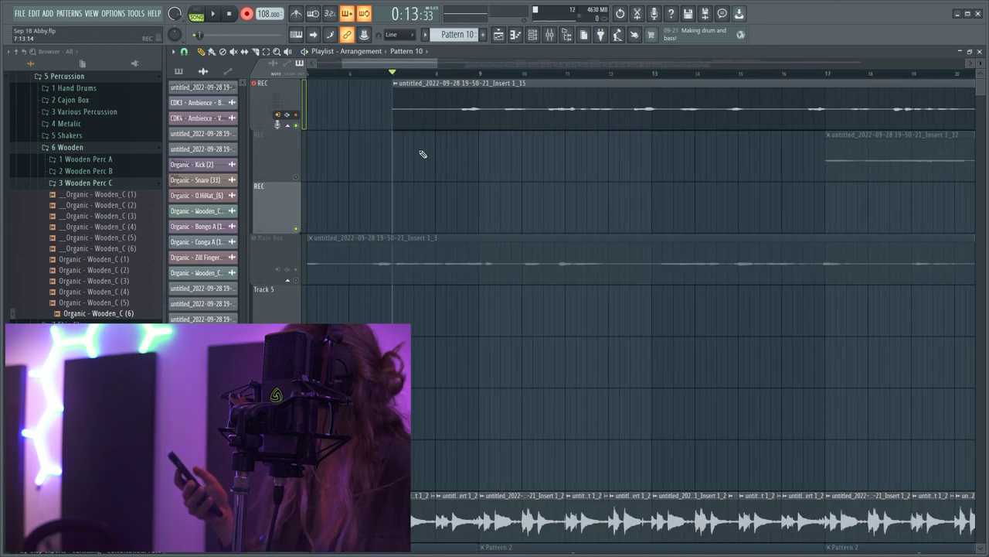
scroll(437, 74, down, 2)
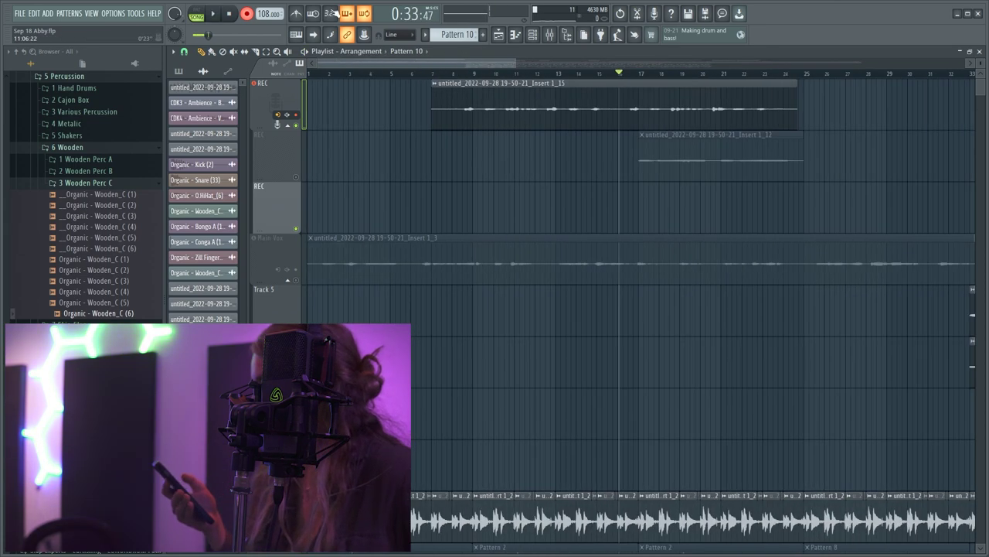
key(space)
scroll(570, 163, up, 4)
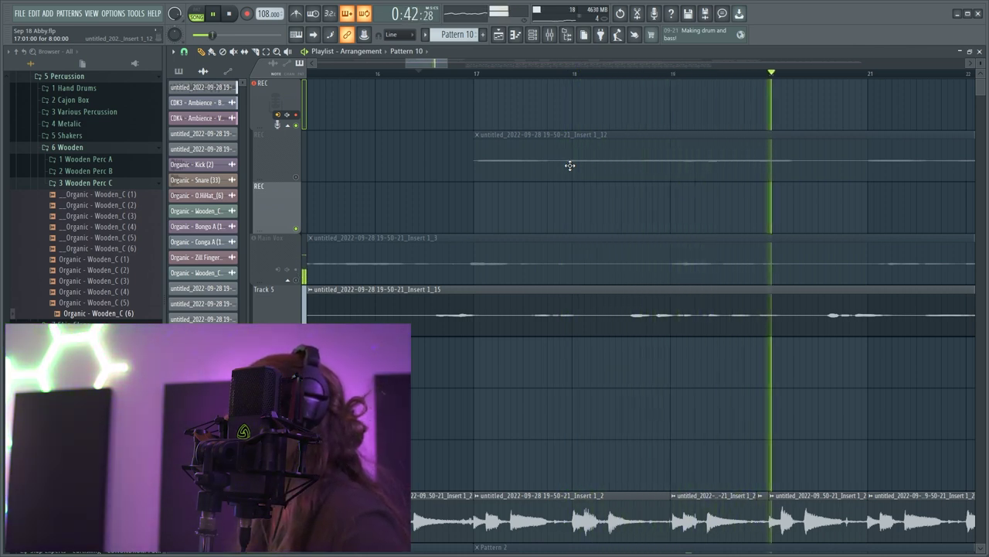
key(space)
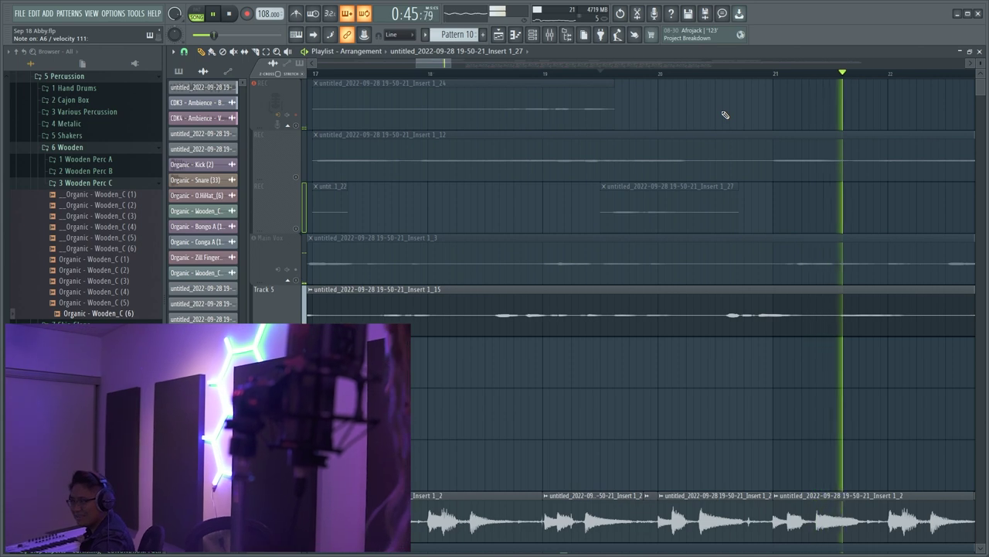
Step: Replay the section from about bar 19 to check the shorter vocal takes against the arrangement
key(space)
key(space)
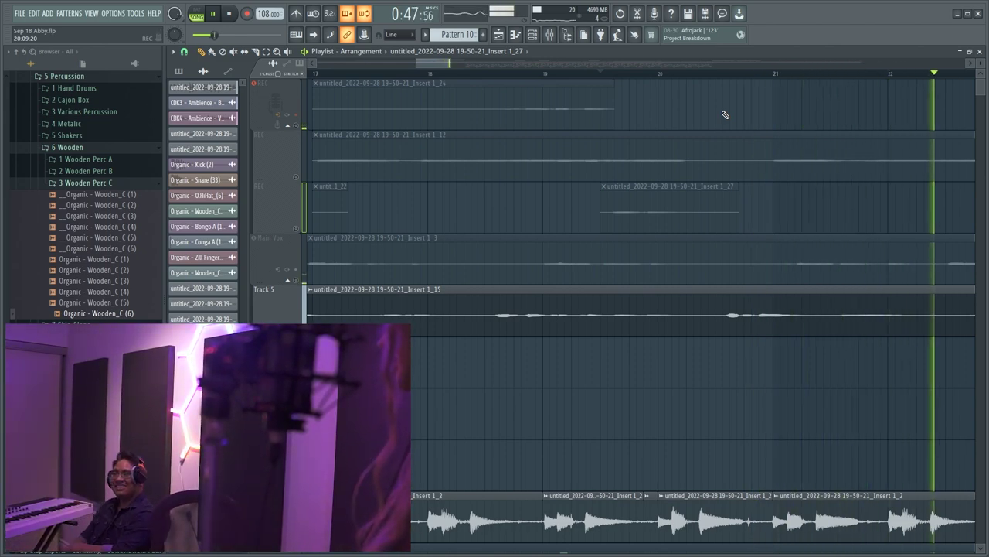
scroll(548, 159, down, 2)
scroll(688, 137, up, 2)
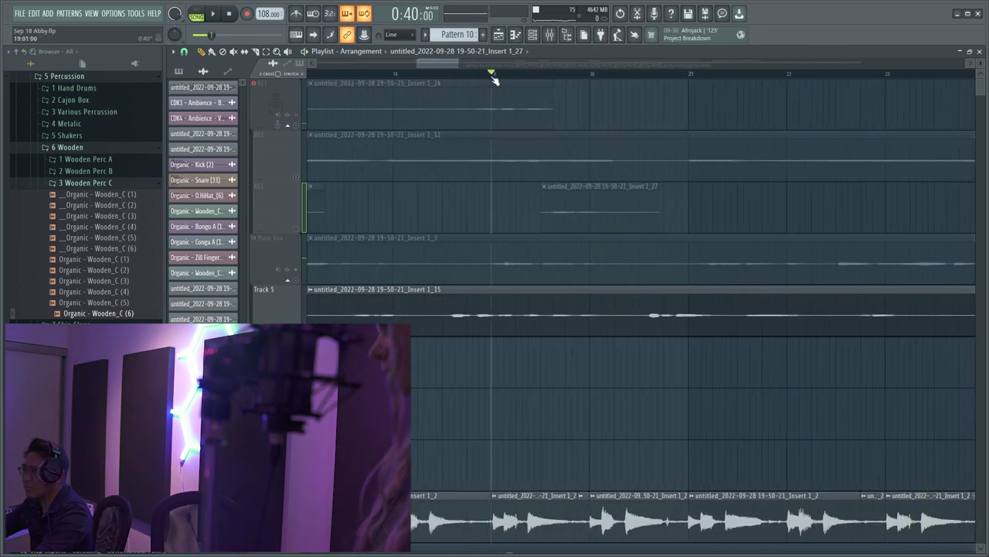
Step: Record another vocal take from bar 19 while moving the Insert 1_24 and Insert 1_27 clips to Track 7
key(space)
drag(425, 80, 565, 128)
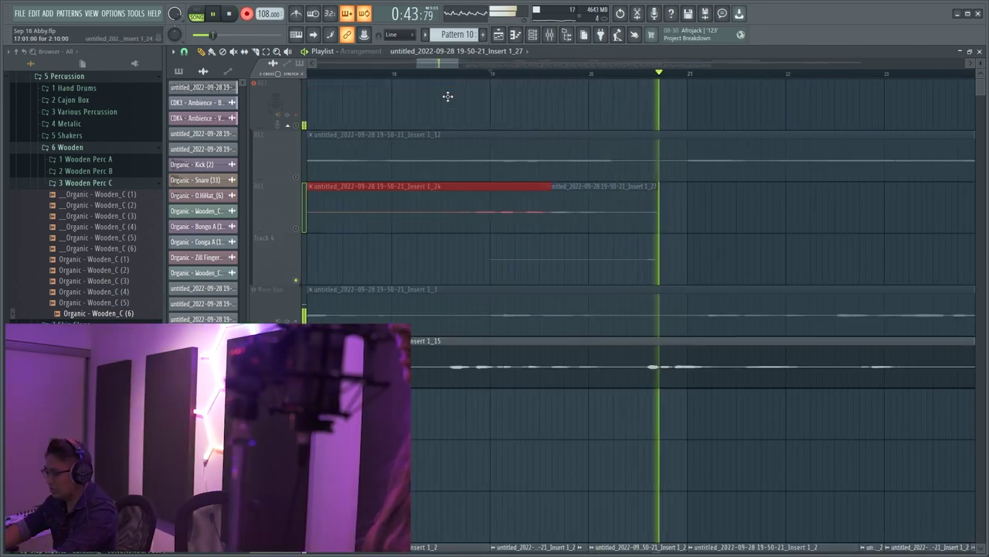
click(608, 204)
drag(609, 204, 609, 407)
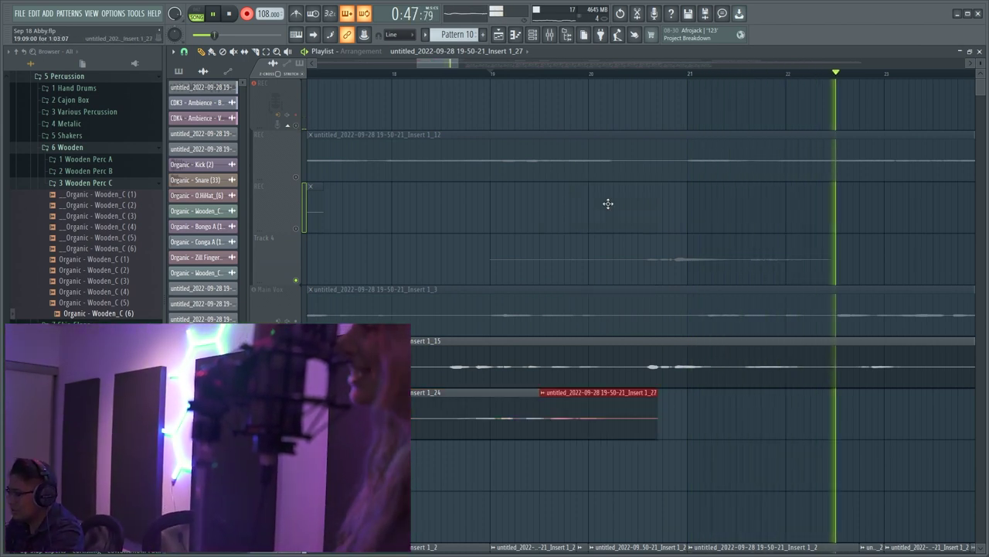
Step: Cut the Insert 1_27 vocal clip on Track 7 just after its start, between bars 19 and 20
scroll(494, 398, up, 2)
scroll(541, 405, up, 2)
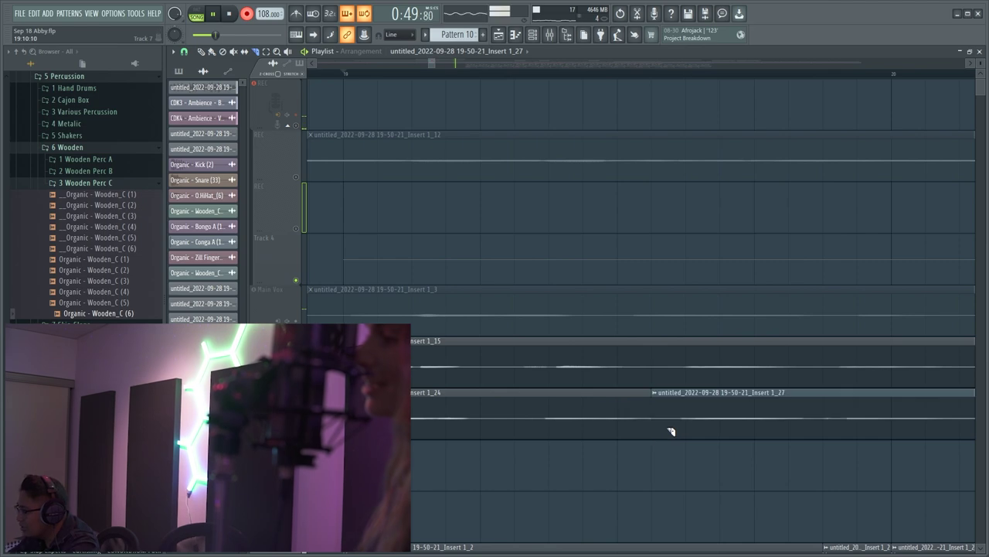
double_click(678, 409)
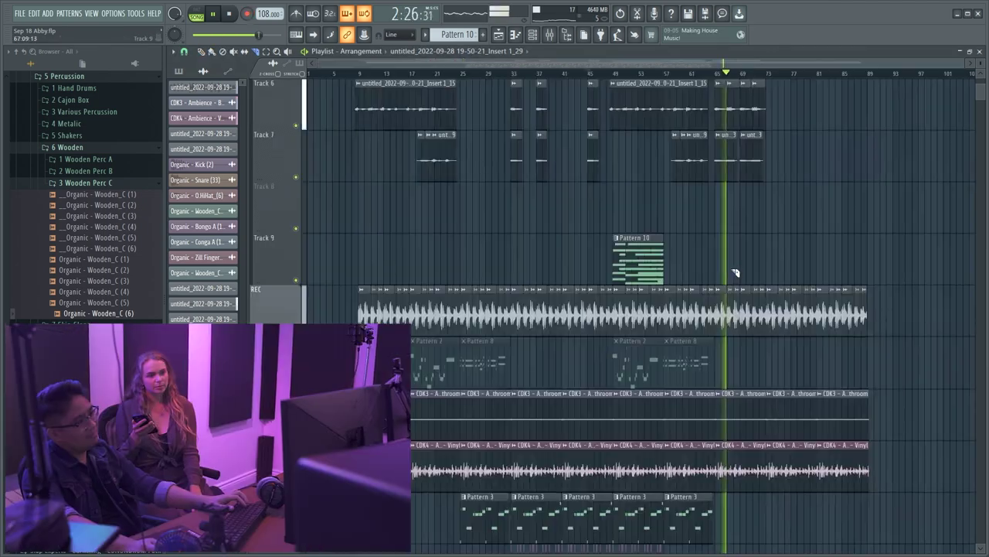
Step: Play the arrangement from about bar 62 to review the transition into the final vocal section
scroll(731, 274, up, 4)
scroll(657, 301, down, 5)
scroll(541, 325, up, 1)
scroll(498, 320, up, 1)
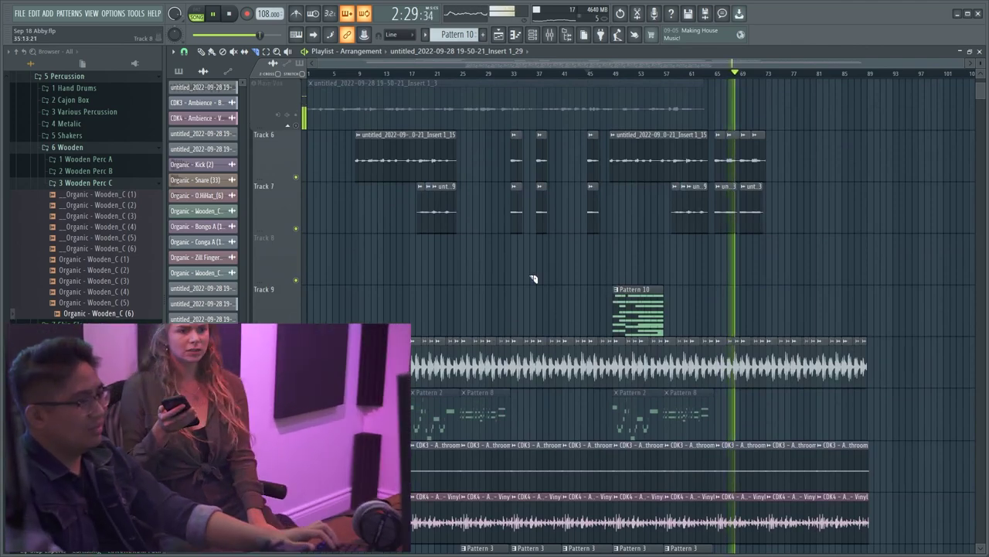
click(697, 71)
key(space)
scroll(749, 139, up, 4)
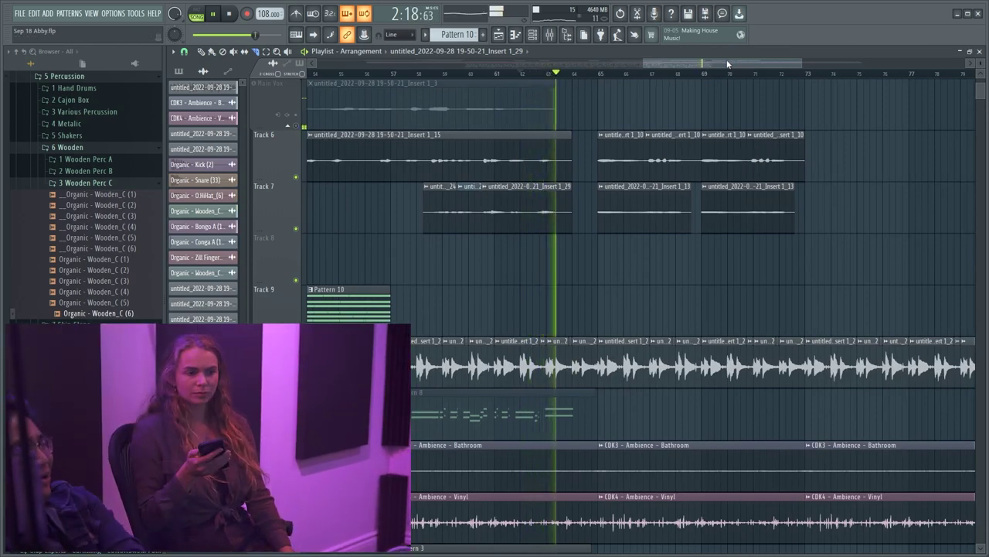
Step: Select the percussion and bass clips before bar 65 and place a copy of them starting at bar 73
scroll(709, 142, down, 8)
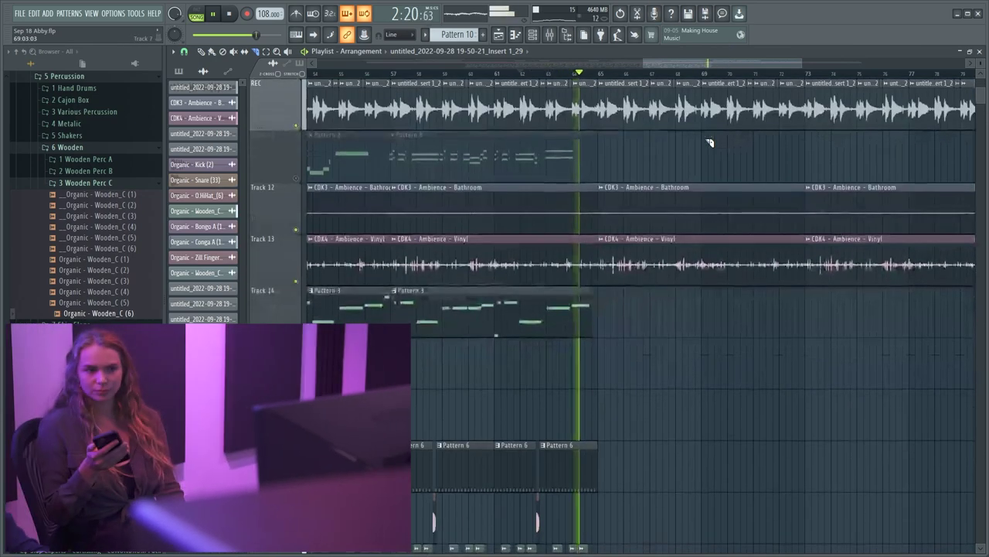
scroll(618, 221, down, 5)
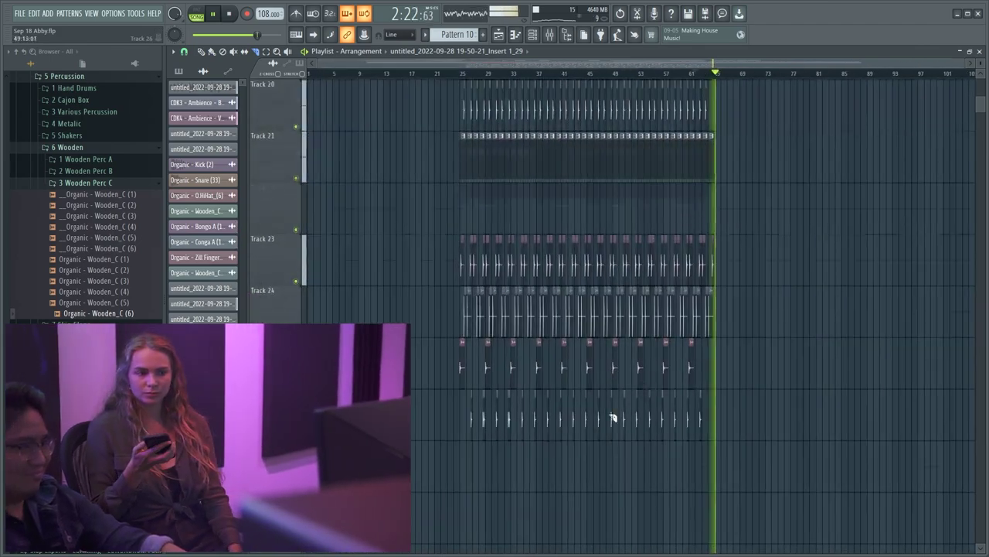
scroll(605, 400, up, 5)
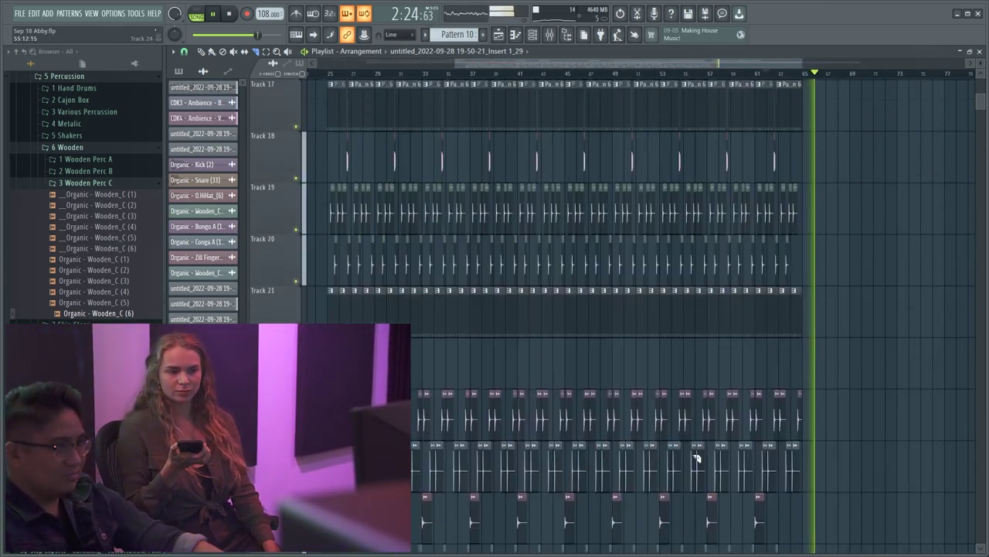
scroll(695, 454, down, 6)
drag(707, 513, 835, 225)
scroll(708, 270, up, 6)
drag(778, 306, 586, 100)
drag(613, 167, 733, 177)
Step: Add an Organic - Snare (33) clip on Track 16 just before bar 73
scroll(734, 177, up, 3)
scroll(703, 366, down, 6)
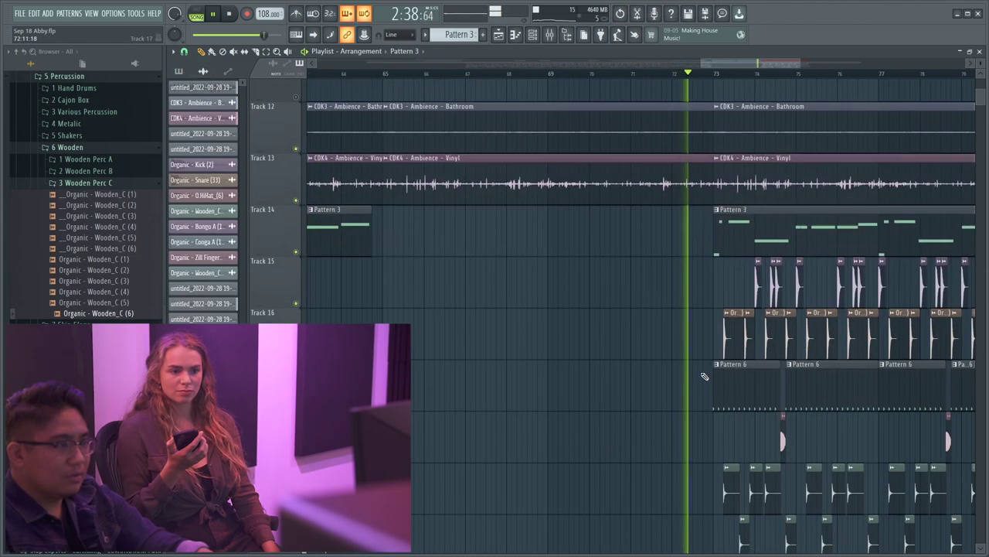
scroll(680, 340, up, 3)
click(689, 339)
scroll(665, 309, down, 2)
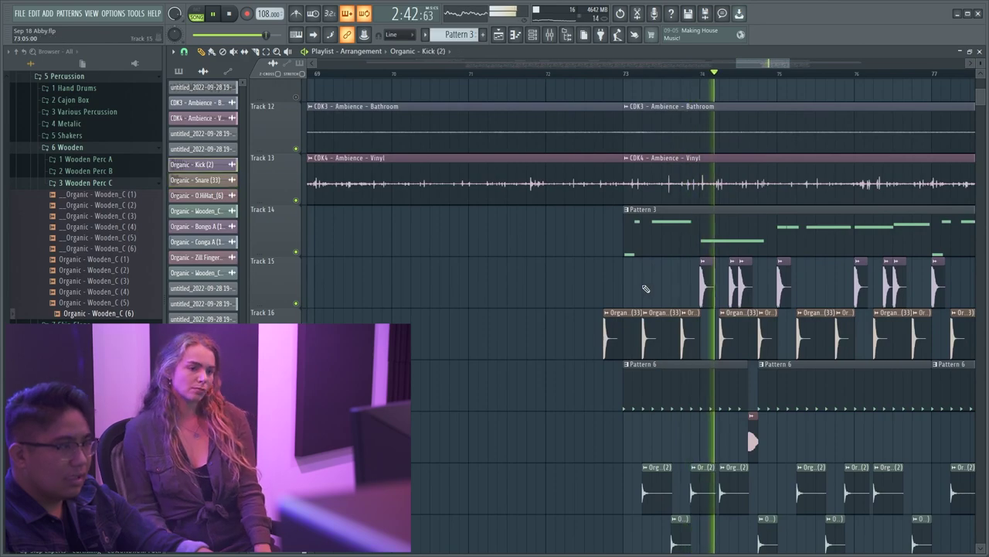
Step: Review the copied section during playback, and move the playhead back to about bar 8
scroll(611, 292, down, 2)
scroll(552, 209, up, 6)
scroll(551, 208, down, 2)
scroll(551, 209, down, 2)
scroll(439, 202, up, 2)
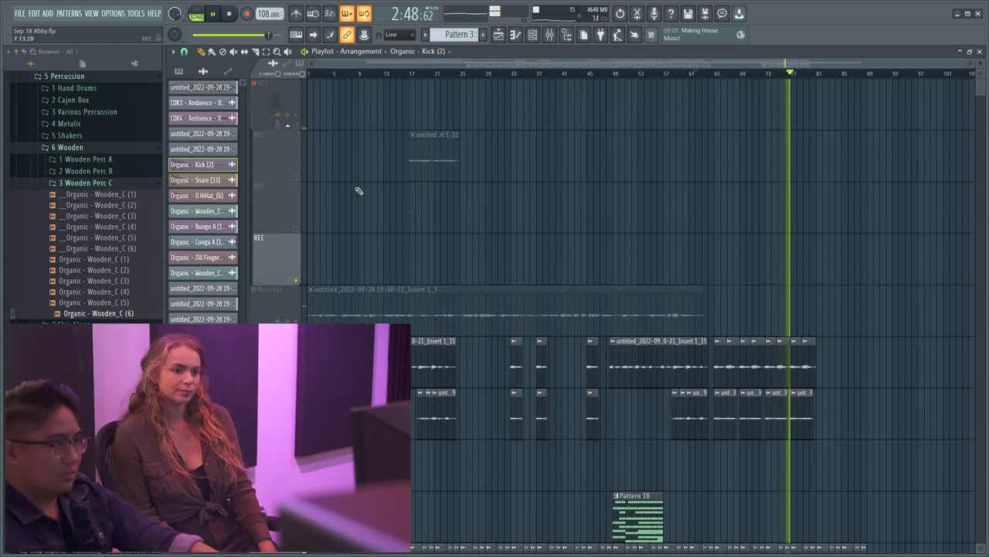
click(355, 75)
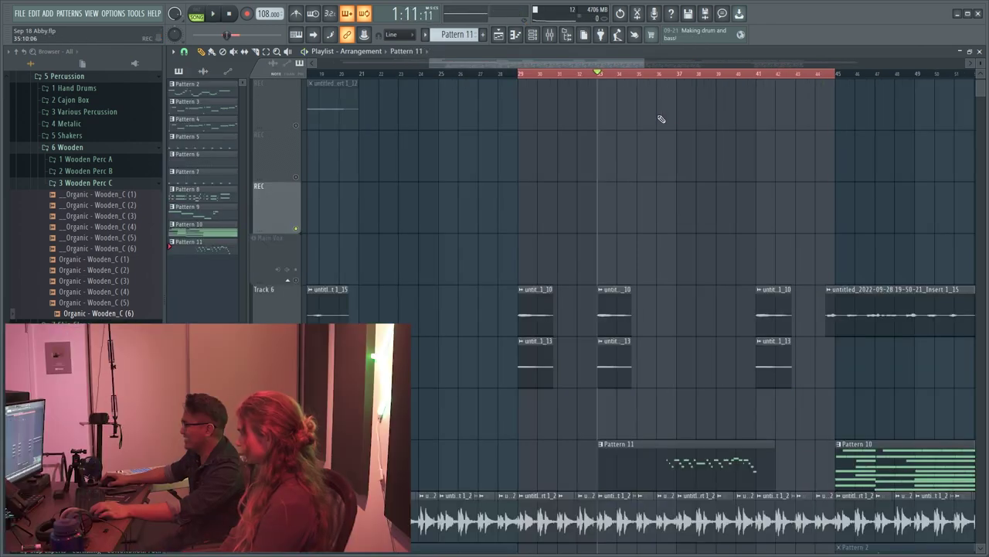
Step: Open the Fruity NoteBook 2 lyrics on the REC mixer track during playback, and select the word "painful"
key(space)
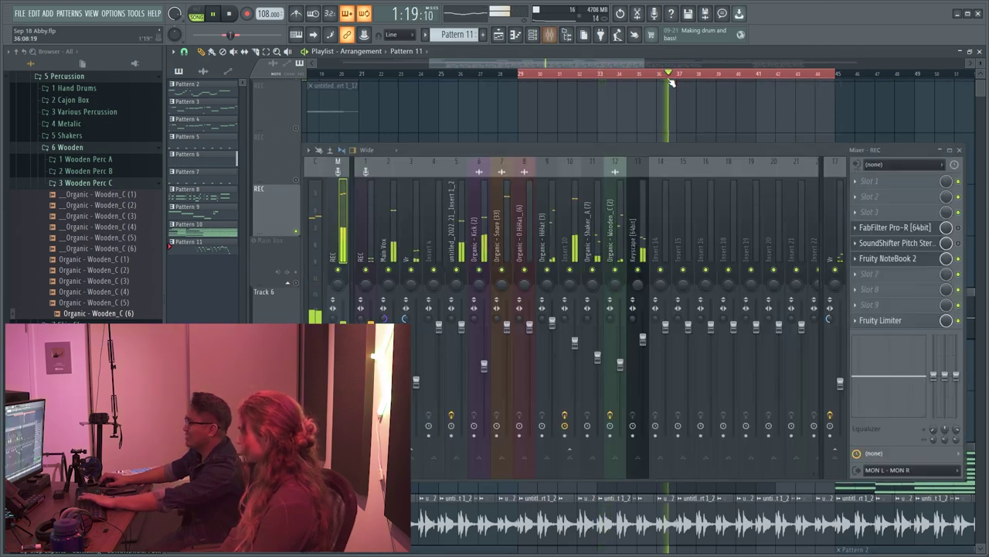
click(920, 258)
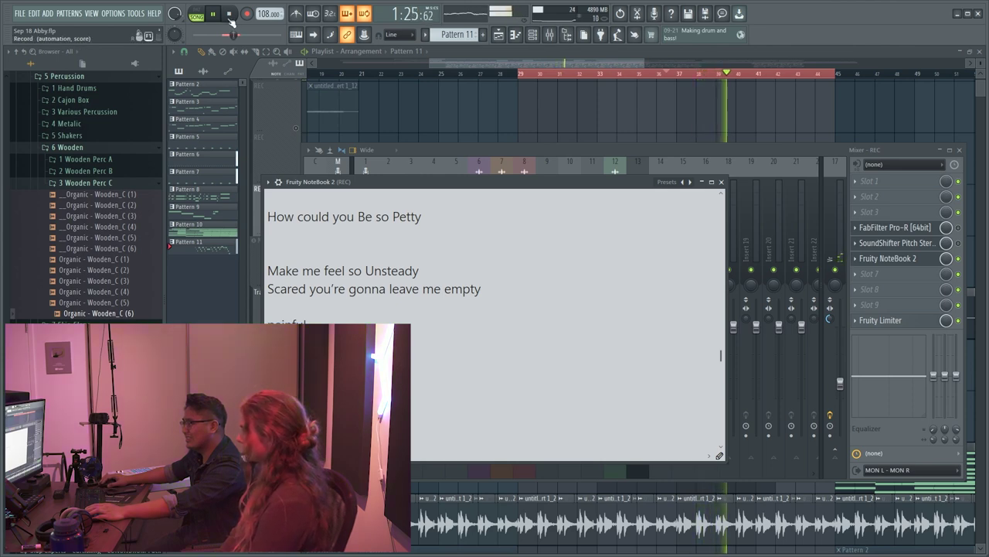
key(space)
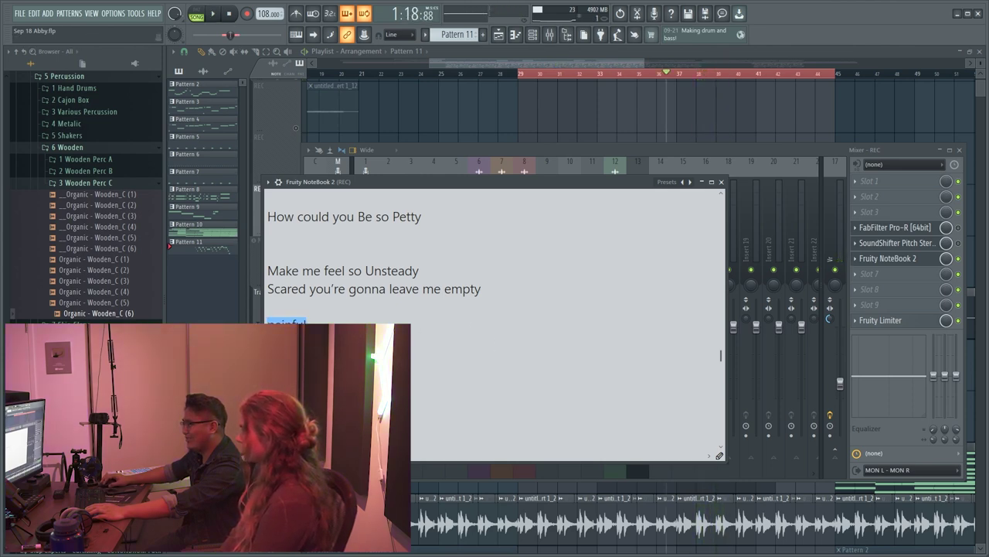
drag(395, 311, 286, 322)
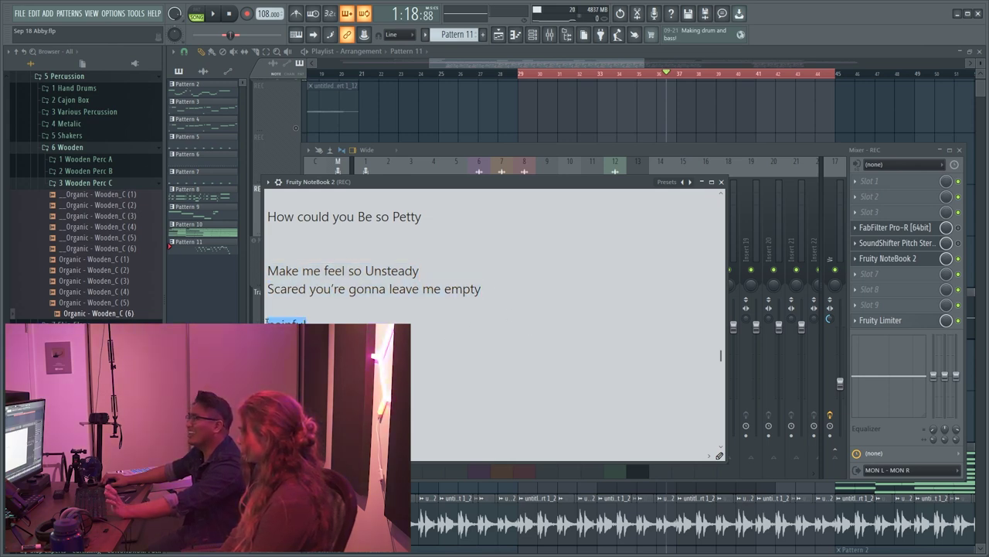
Step: Deselect "painful" and read through the lyrics from the earlier lines down to "all of the things we might leave on the table"
click(439, 347)
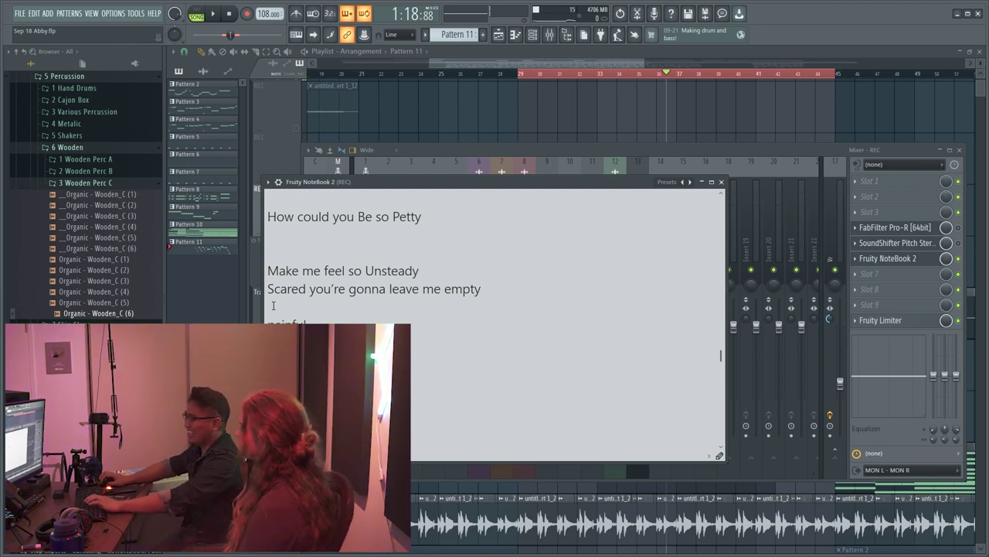
scroll(393, 289, down, 2)
scroll(446, 429, up, 3)
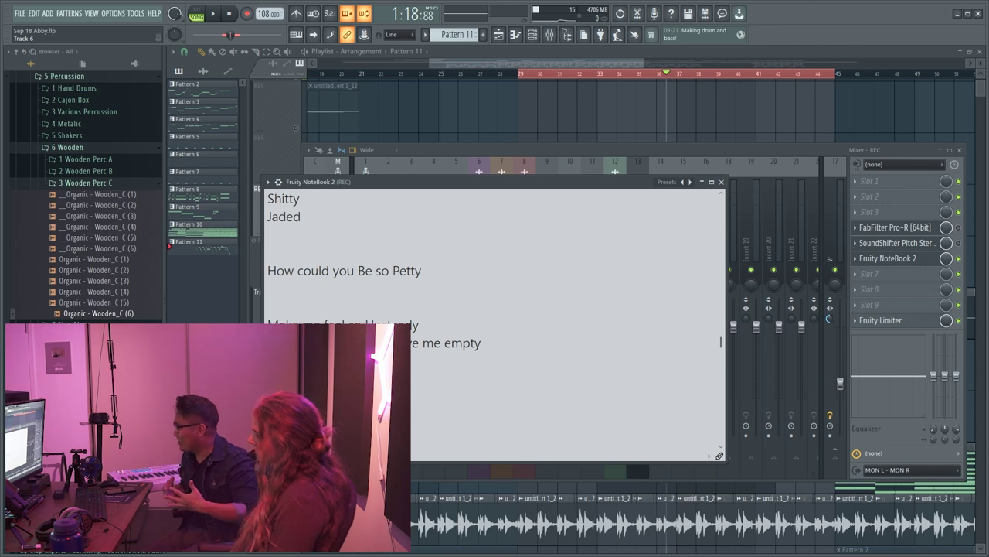
scroll(495, 324, down, 1)
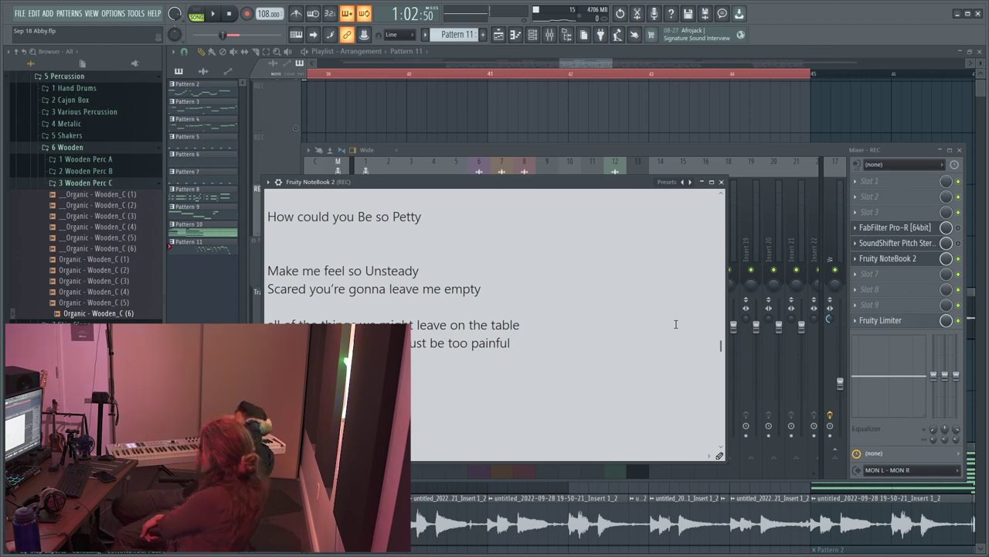
scroll(669, 317, up, 10)
drag(478, 306, 268, 198)
triple_click(469, 284)
scroll(468, 284, down, 10)
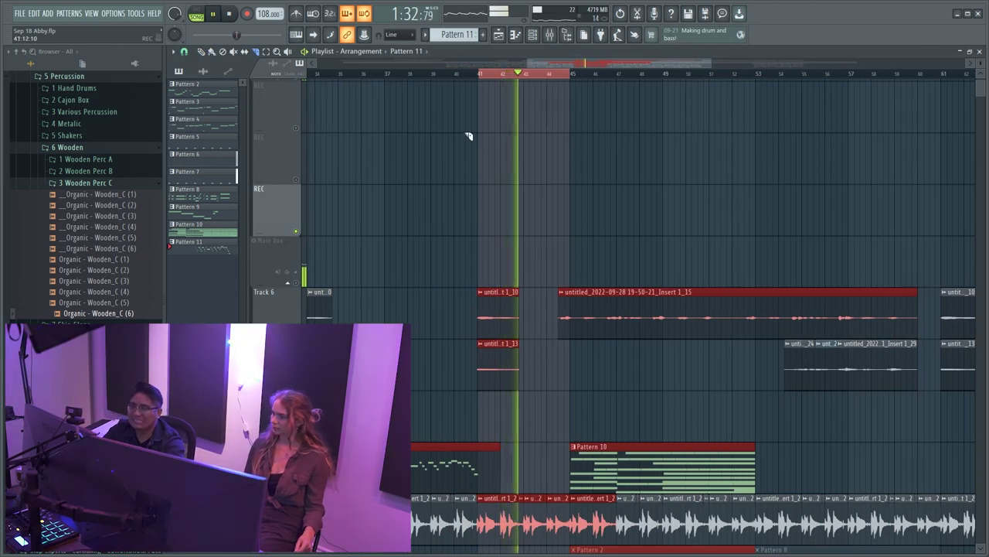
Step: Reopen the Fruity NoteBook 2 lyrics on the REC mixer track during playback of bars 41 to 45, and stop playback
scroll(525, 74, up, 5)
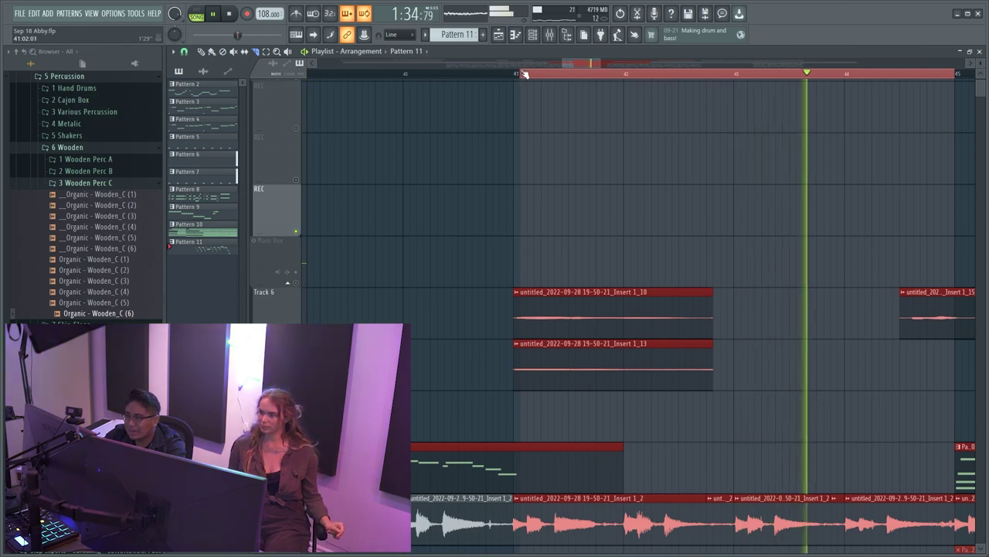
scroll(487, 135, down, 5)
key(F9)
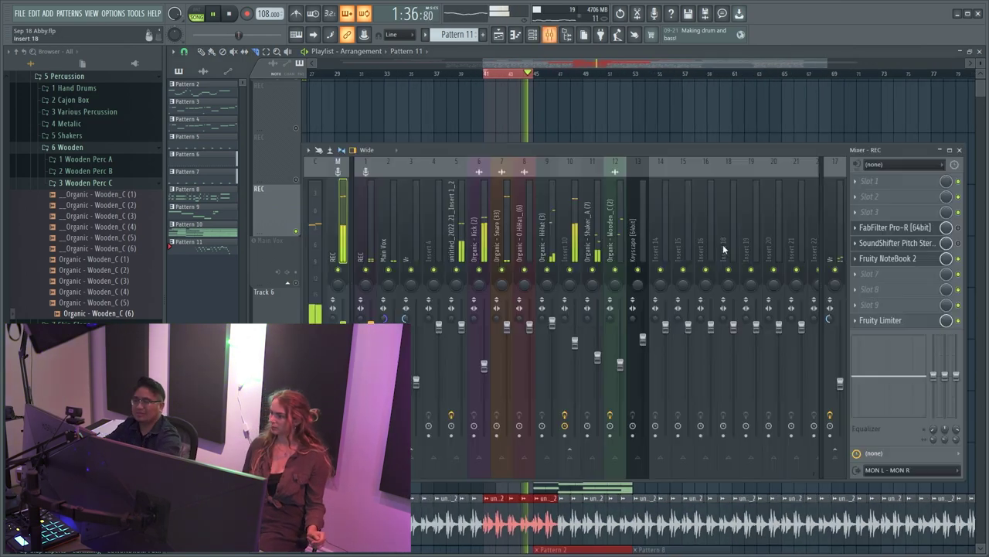
click(887, 258)
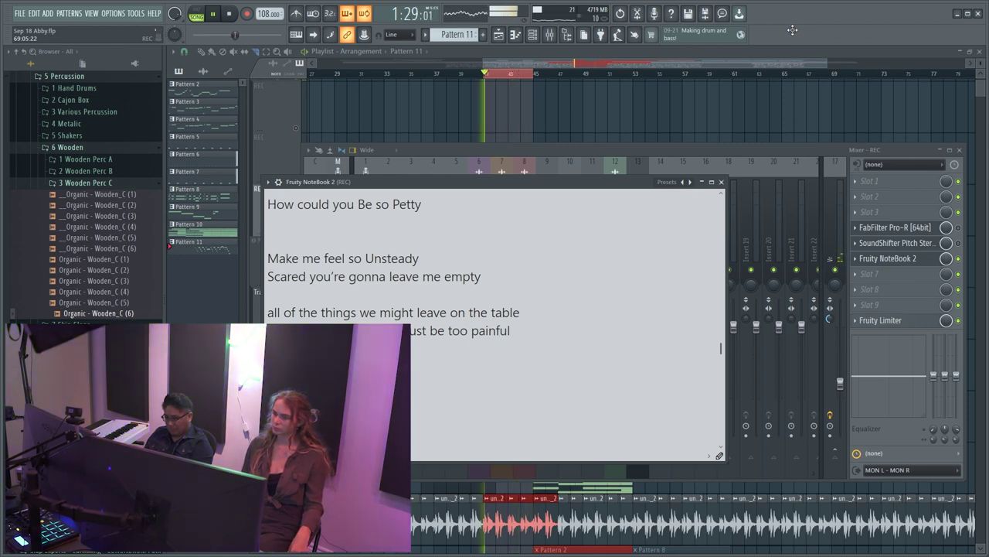
key(space)
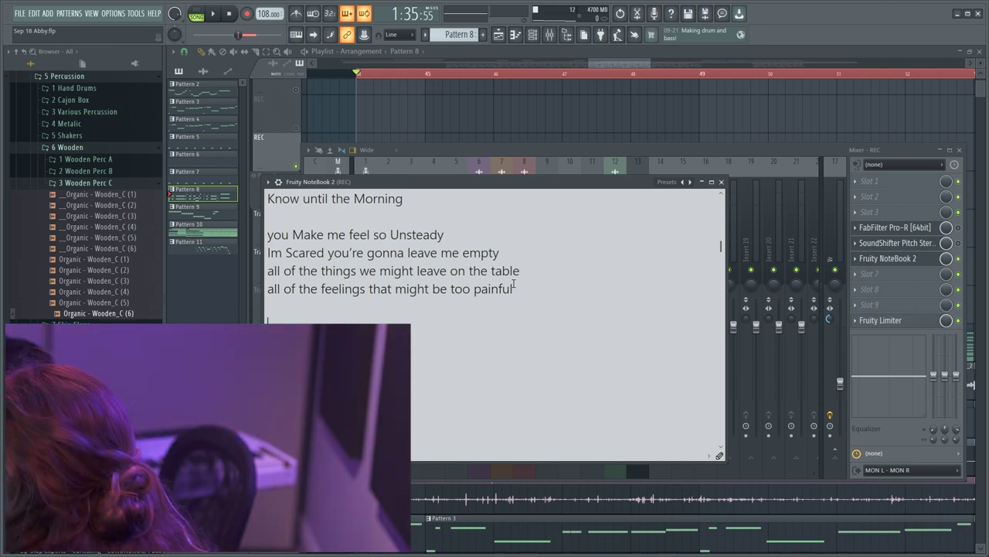
Step: Add the lyrics "i remember when / i said i wouldnt fall again / but my heart led me astray" after the chorus and enlarge the text
text(i remember when)
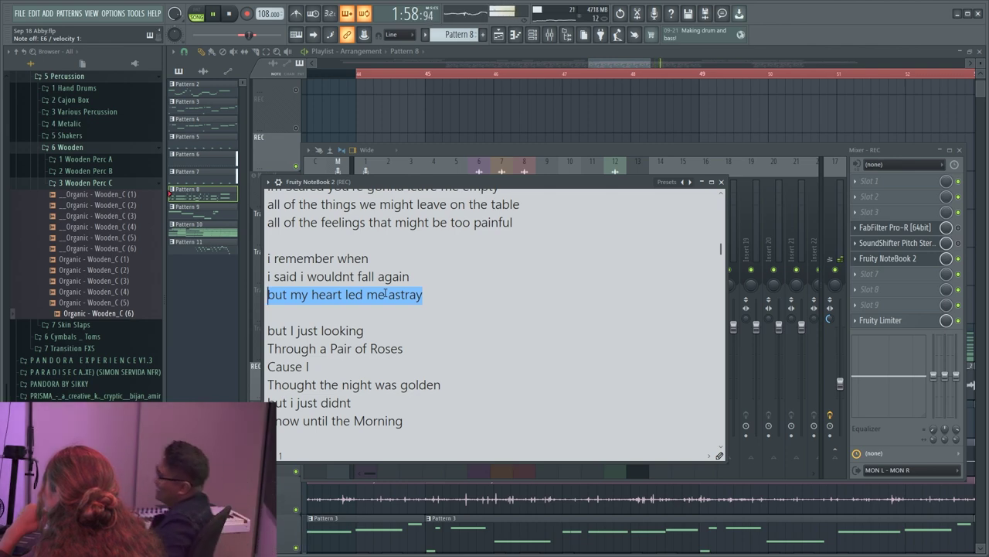
click(429, 285)
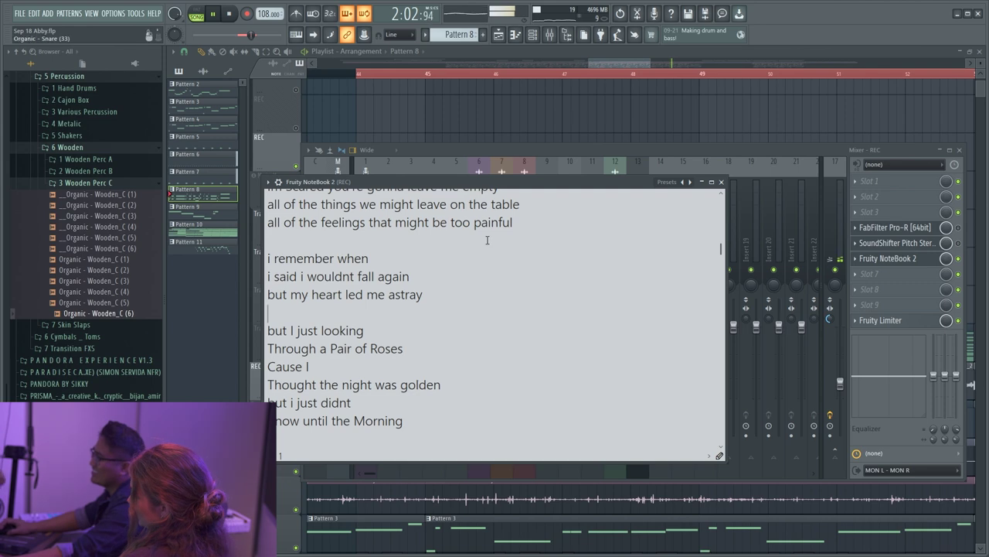
scroll(492, 215, up, 1)
ctrl+scroll(416, 307, up, 1)
scroll(417, 306, down, 3)
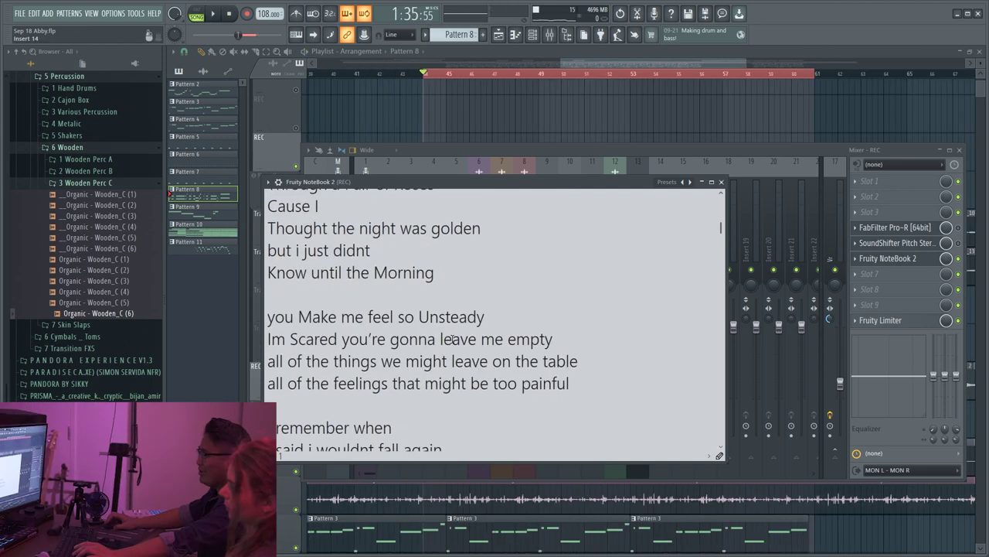
scroll(455, 330, up, 2)
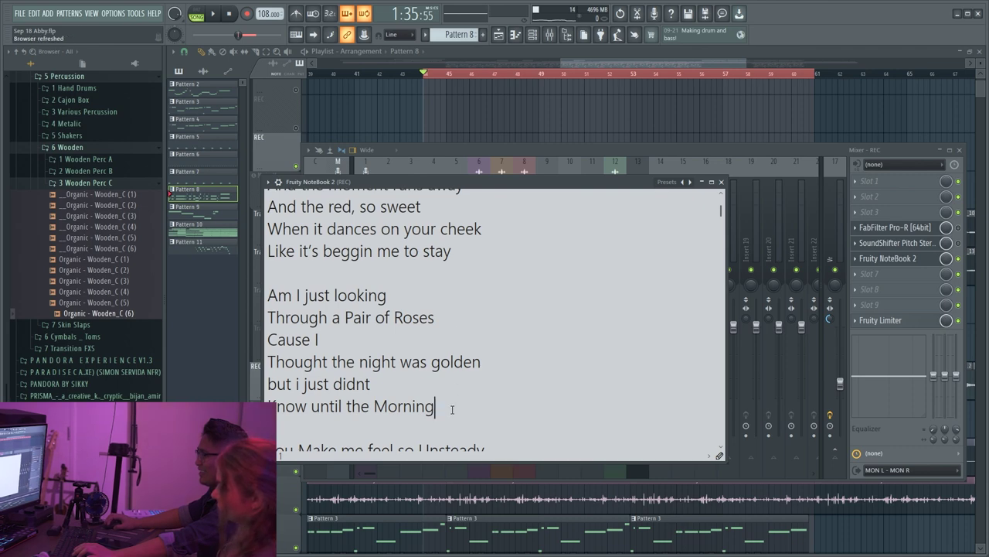
scroll(460, 384, down, 2)
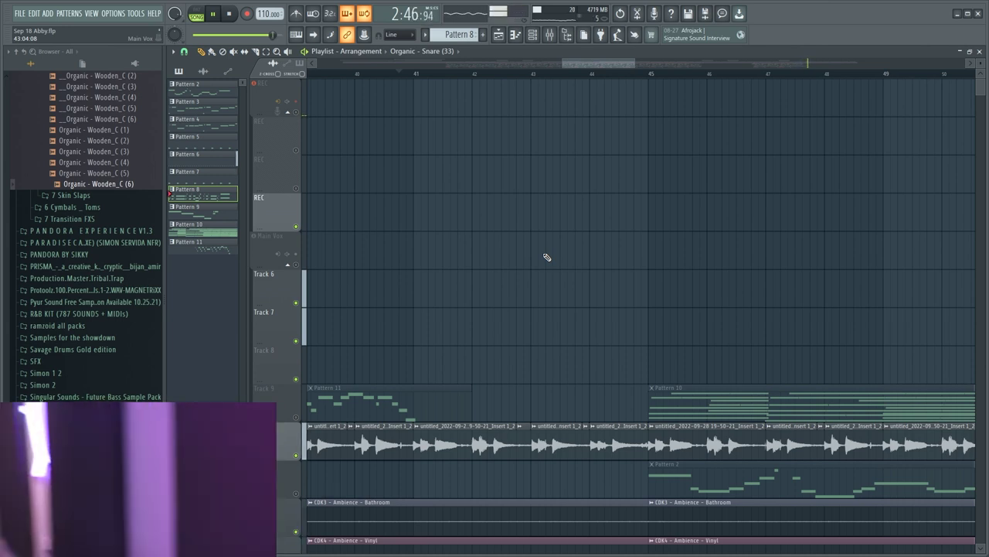
Step: Examine the arrangement from about bar 17 to bar 53, playing back the vocal clips at bar 29
key(space)
scroll(459, 230, down, 3)
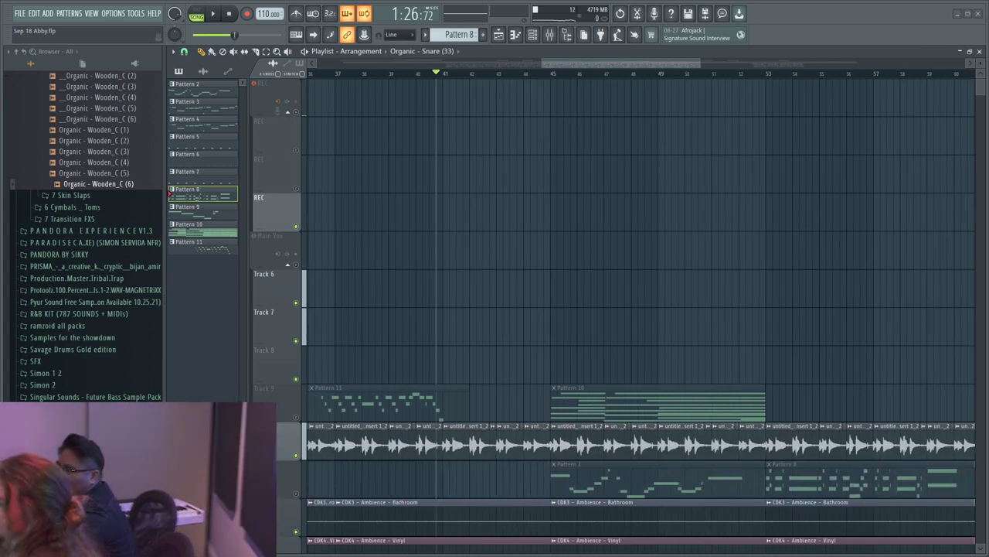
scroll(610, 227, up, 3)
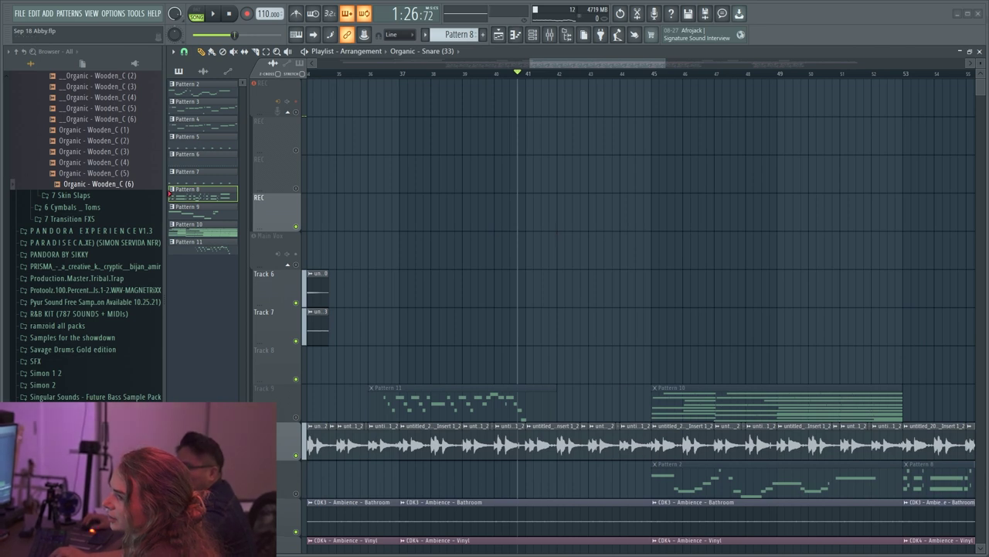
scroll(428, 283, up, 1)
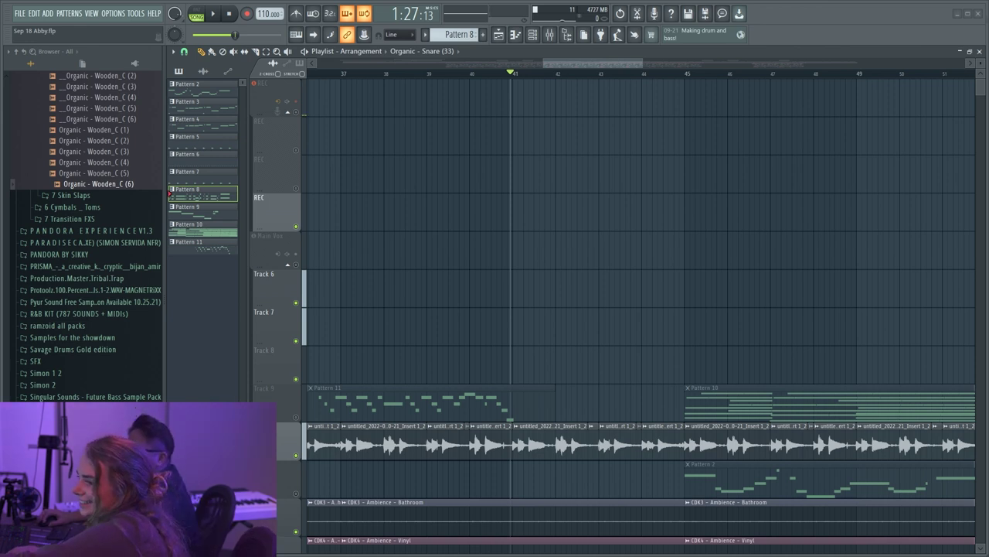
key(space)
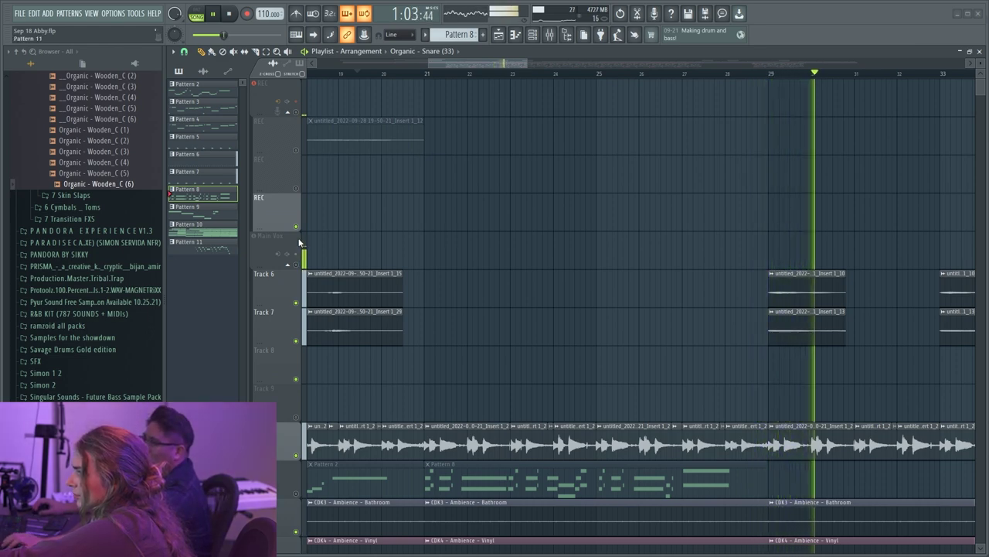
scroll(453, 203, down, 2)
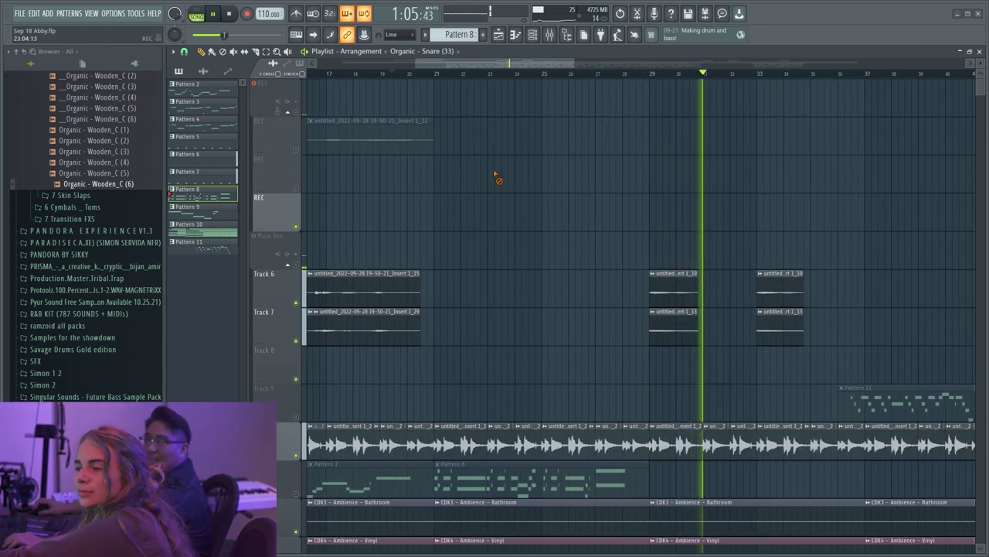
scroll(450, 176, up, 3)
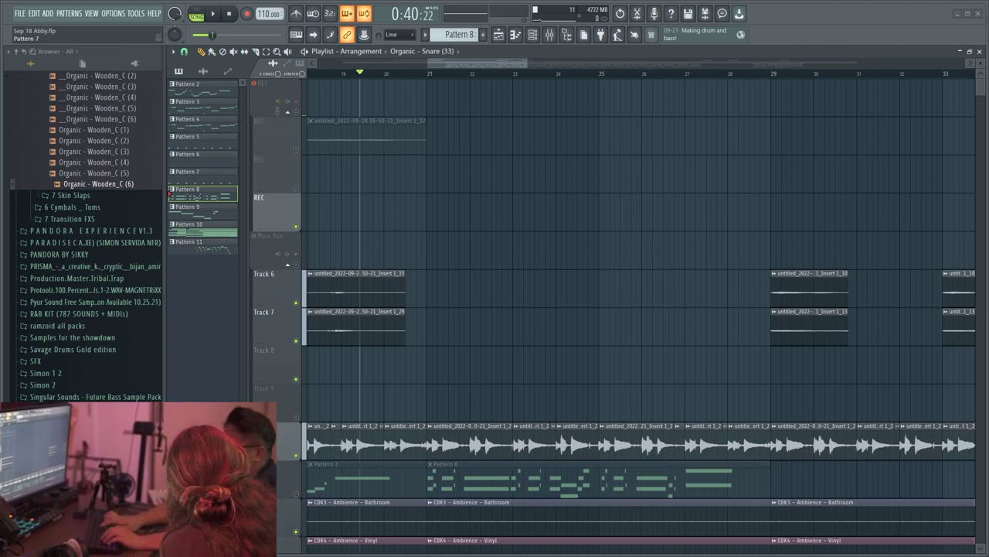
Step: Play the section from bar 25, select the REC loop clips in bars 25 to 28, and stop playback
scroll(503, 176, down, 4)
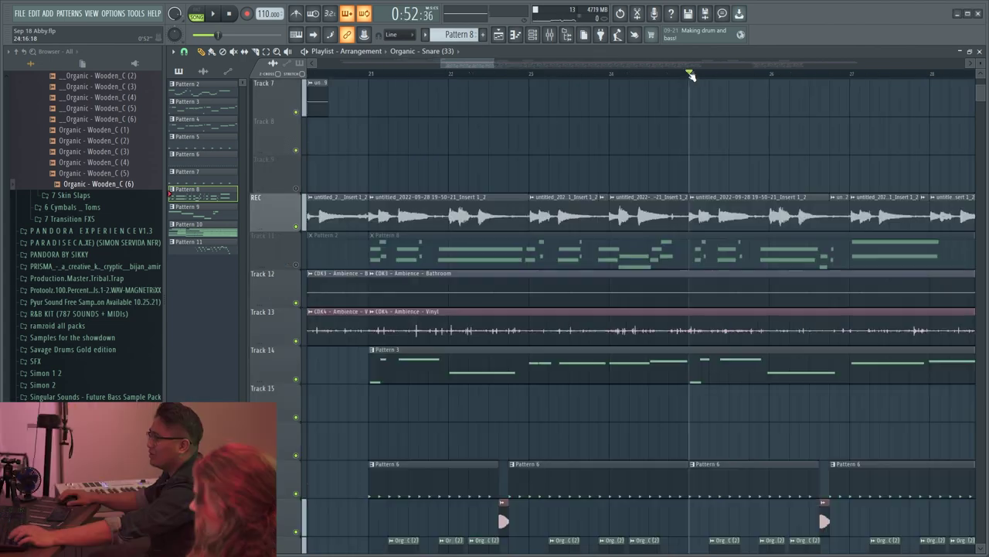
scroll(689, 139, up, 3)
scroll(661, 228, up, 2)
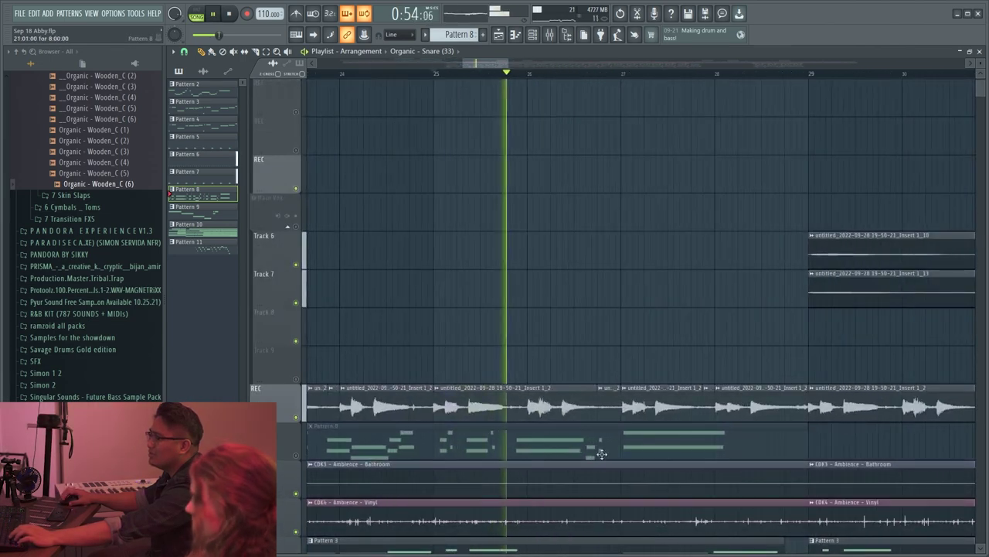
scroll(645, 325, down, 4)
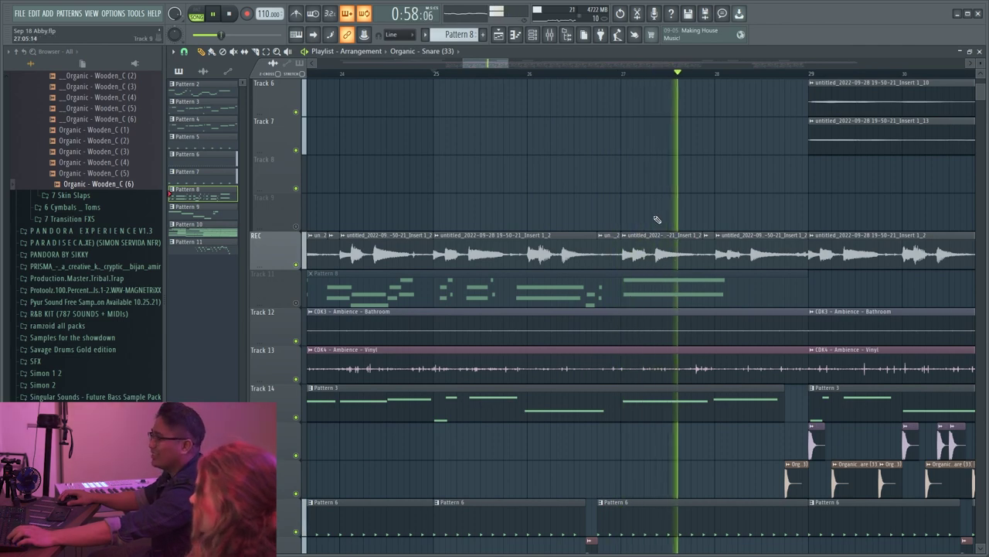
drag(513, 232, 727, 263)
scroll(606, 248, down, 2)
key(space)
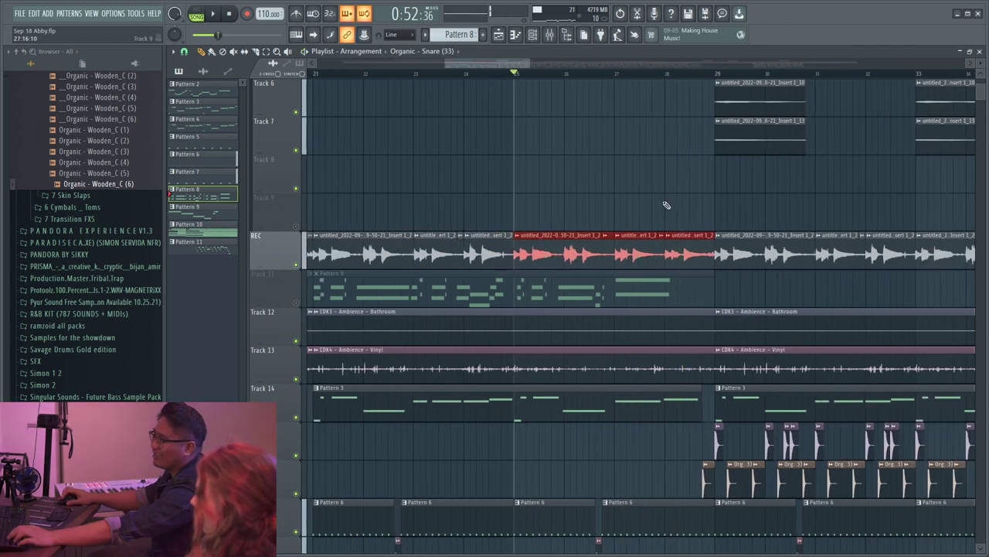
Step: Examine the section between bars 21 and 29 across all tracks, playing it from bar 21
scroll(614, 110, up, 2)
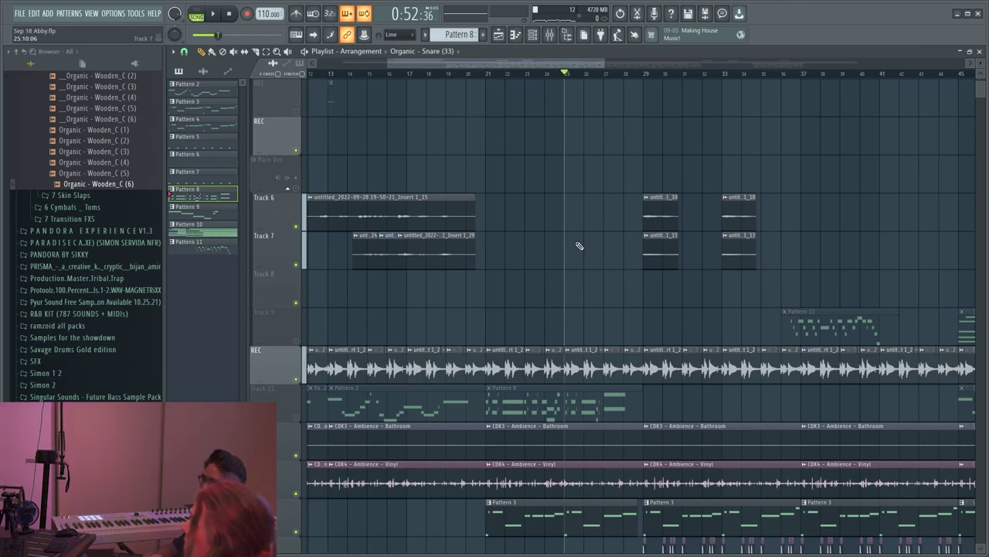
scroll(618, 170, down, 5)
scroll(569, 219, up, 4)
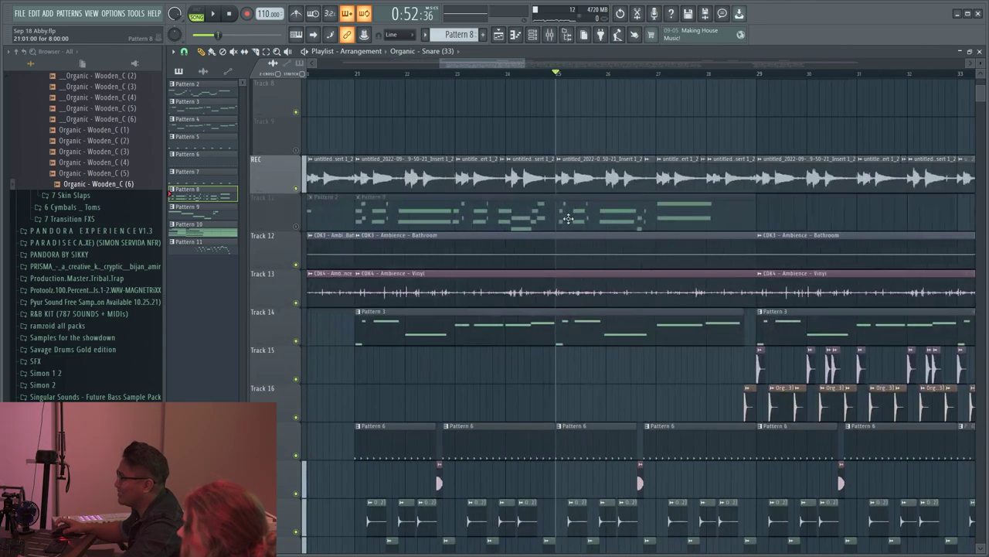
scroll(548, 291, down, 4)
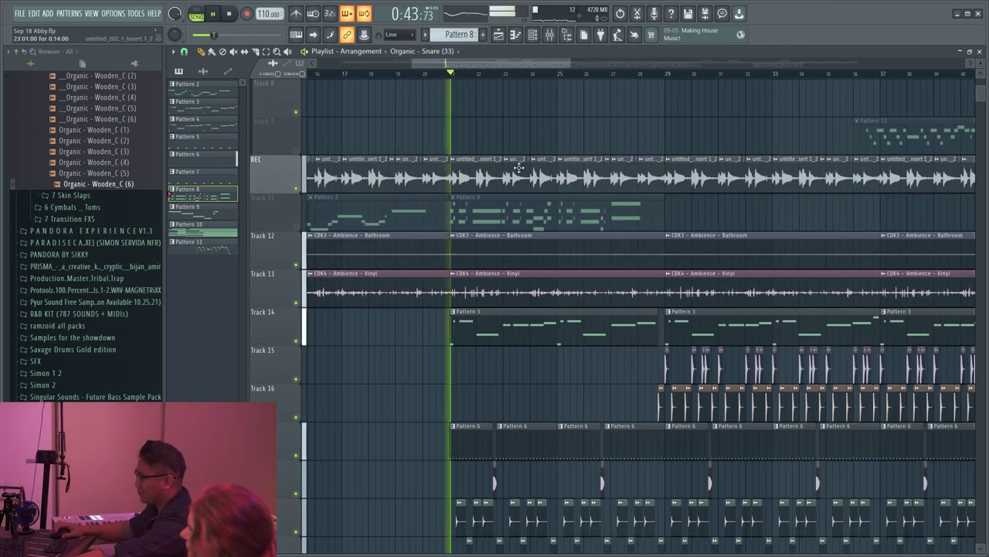
scroll(464, 194, down, 2)
Step: Stop playback, clone the current arrangement, and play the copy around bars 42 to 44
key(space)
click(367, 91)
key(Return)
key(space)
scroll(530, 219, down, 2)
scroll(552, 209, up, 3)
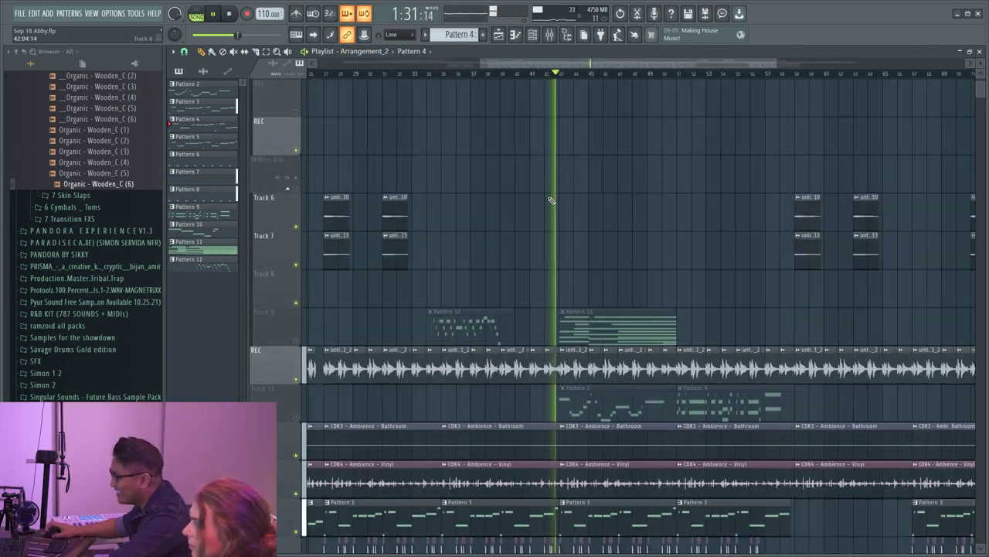
scroll(564, 236, down, 2)
scroll(580, 238, down, 4)
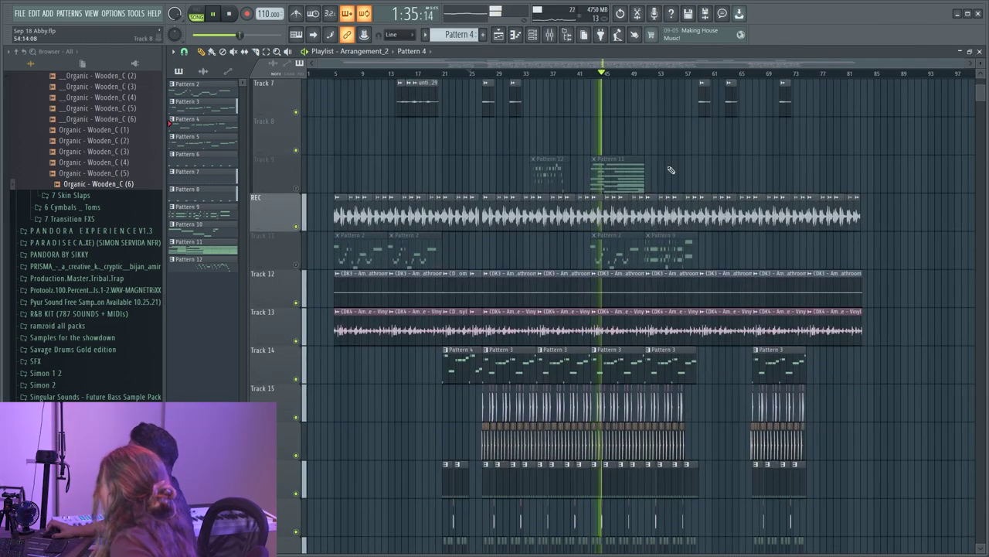
Step: Examine the recorded vocal takes on the REC tracks between bars 3 and 21, and place the playhead at about bar 12
scroll(611, 210, up, 5)
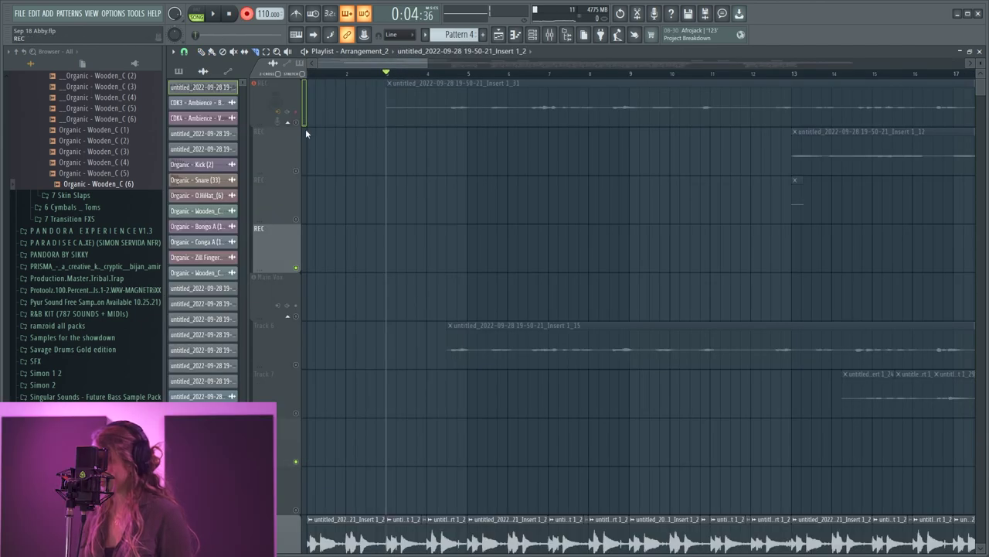
scroll(420, 155, down, 3)
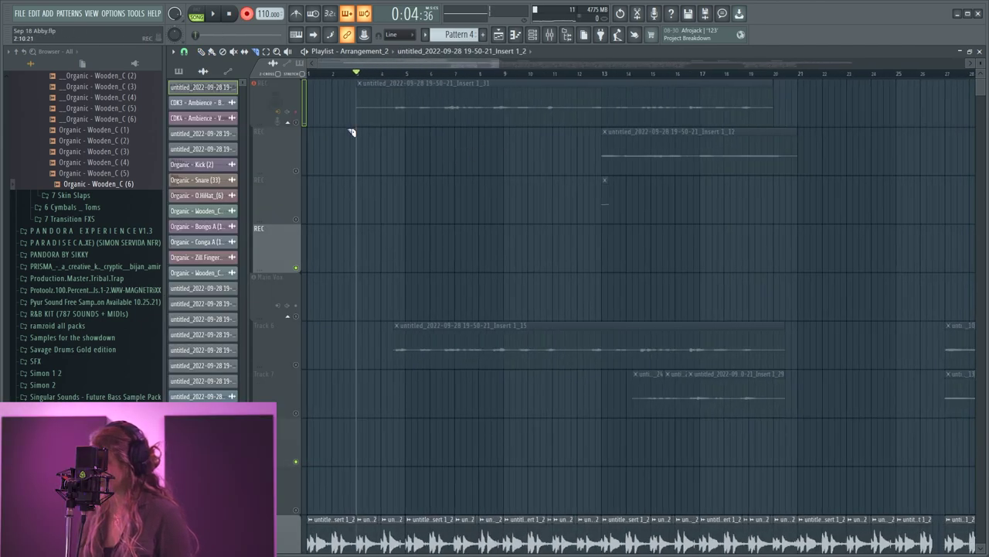
scroll(387, 158, up, 4)
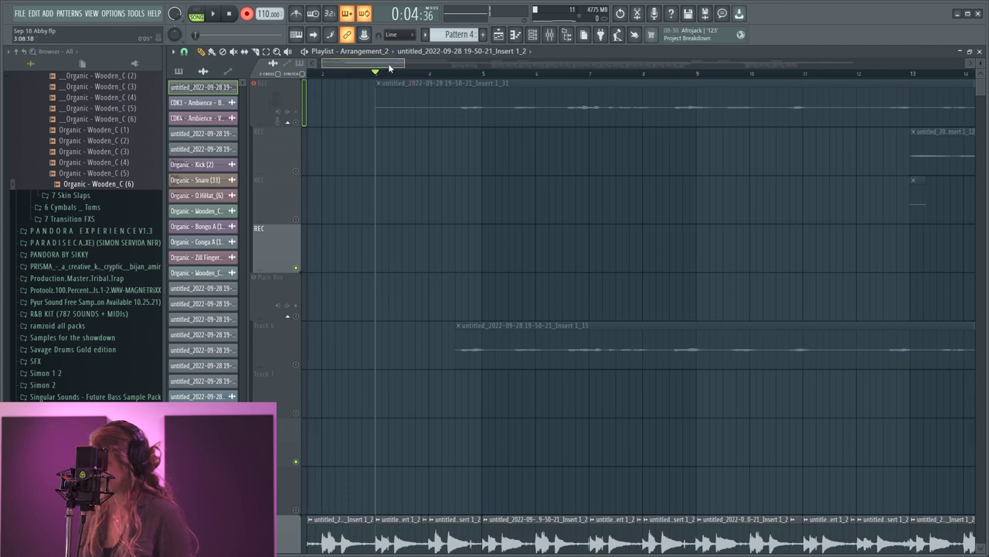
scroll(357, 150, down, 3)
scroll(358, 150, up, 4)
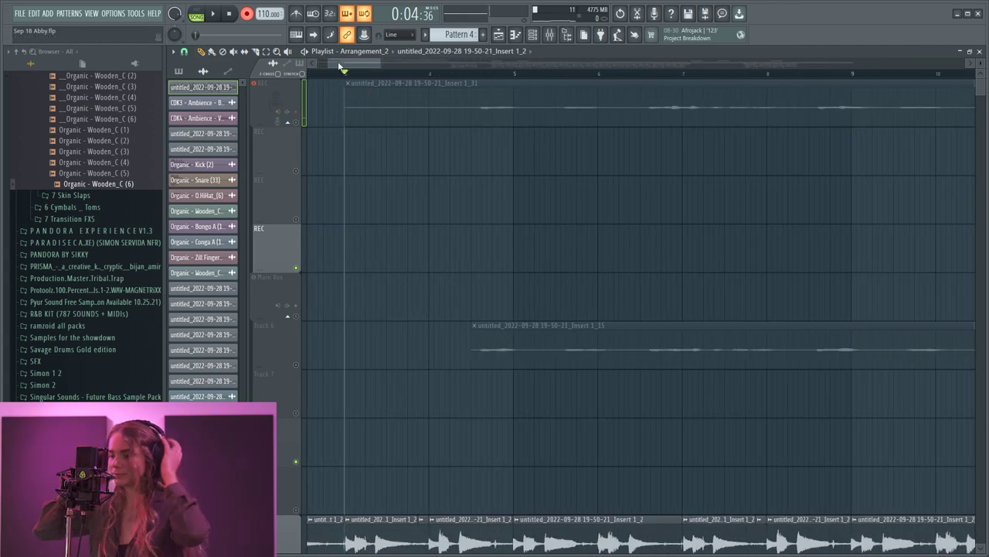
scroll(364, 103, down, 2)
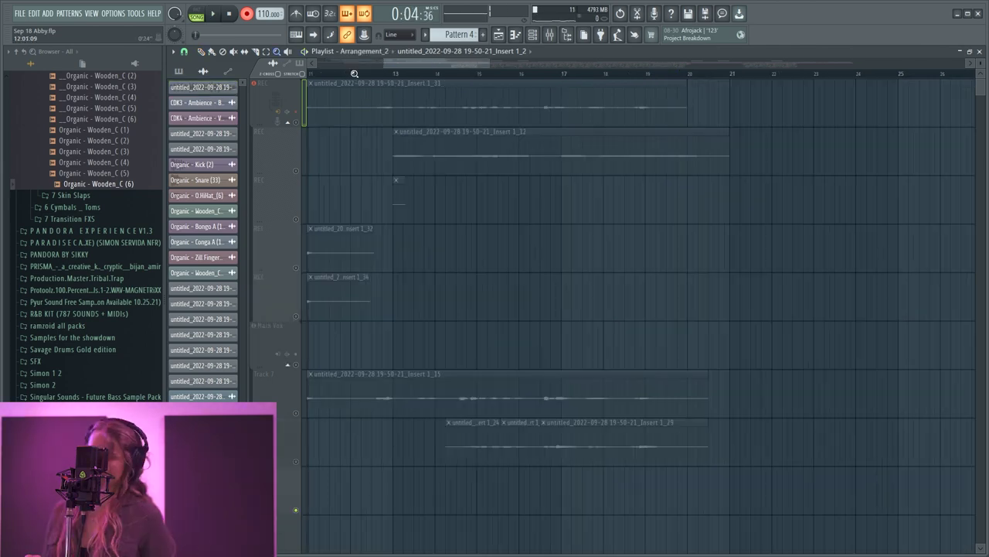
scroll(355, 74, down, 5)
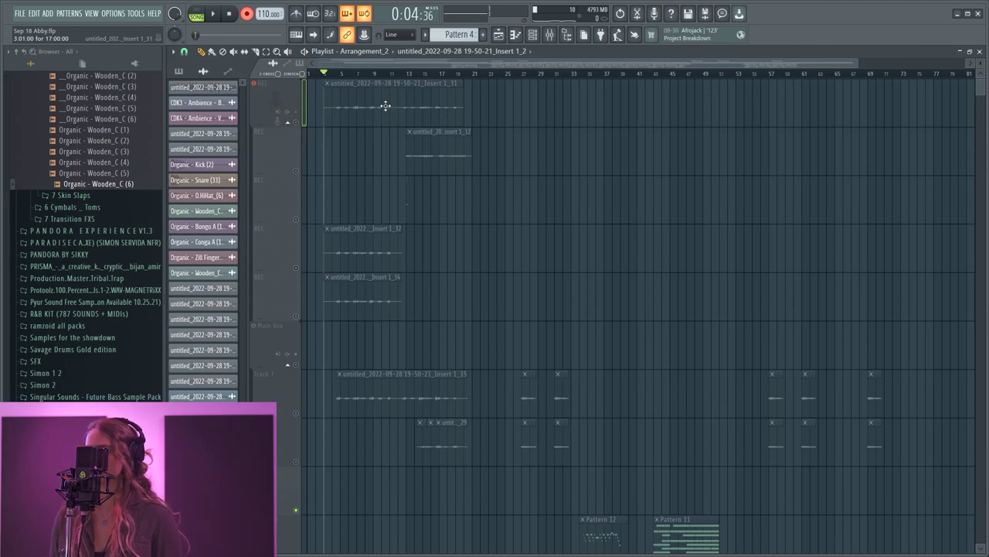
scroll(391, 103, up, 5)
scroll(452, 78, up, 3)
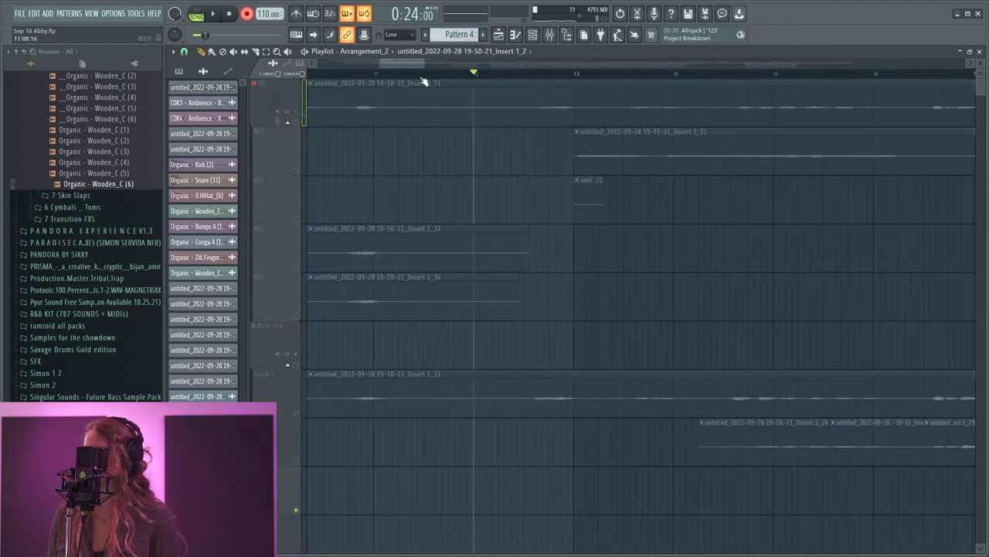
Step: Record a vocal take from bar 11 to about bar 18 on the track directly above Main Vox
key(space)
scroll(368, 93, down, 2)
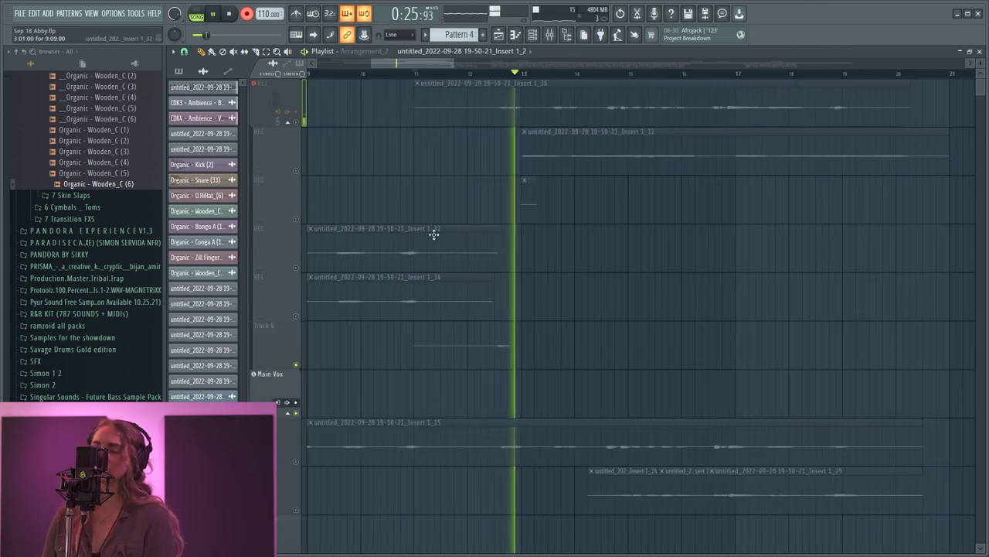
scroll(453, 238, up, 1)
scroll(469, 235, down, 2)
scroll(479, 234, up, 1)
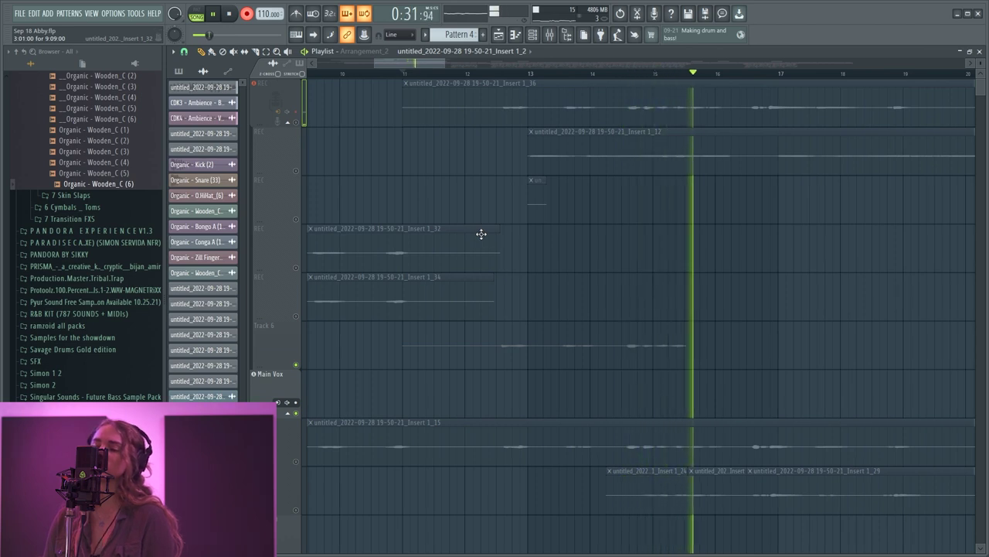
scroll(482, 234, down, 2)
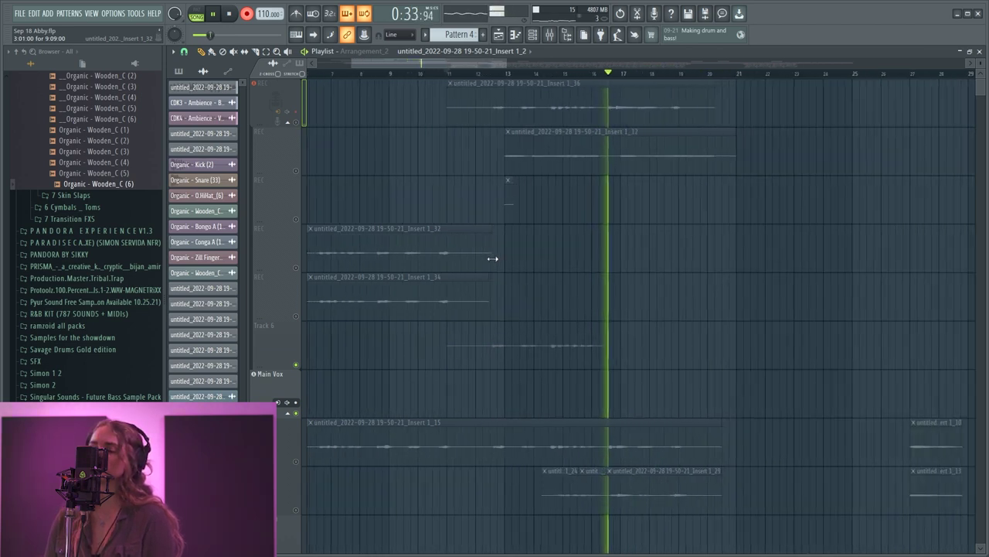
scroll(552, 261, up, 1)
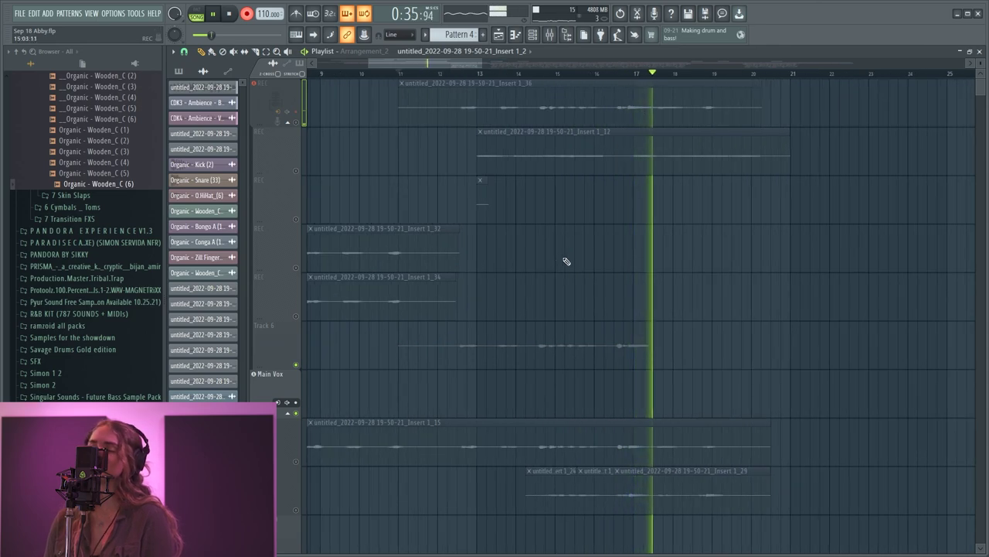
scroll(688, 270, up, 2)
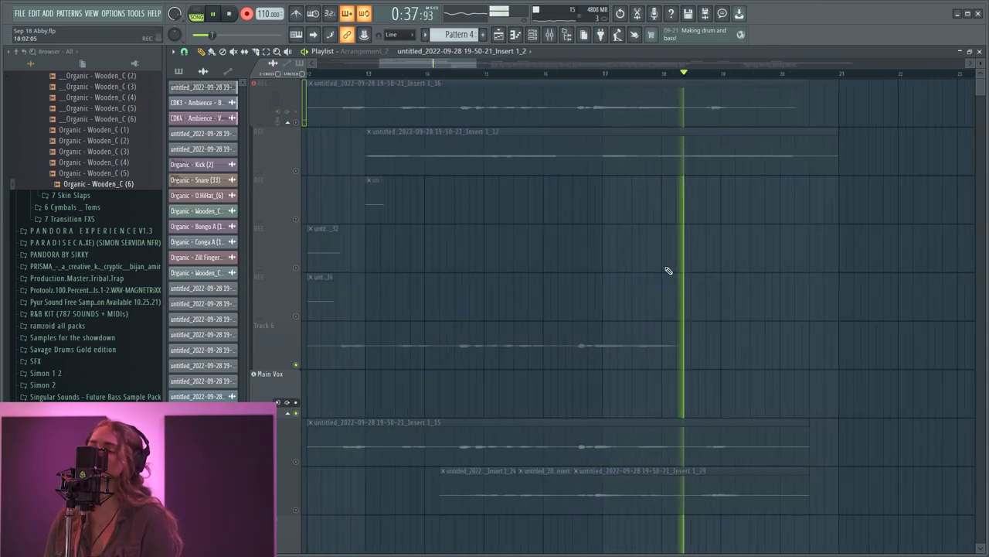
Step: Record another vocal take from bar 15 to about bar 19 on the second REC track
scroll(675, 271, down, 1)
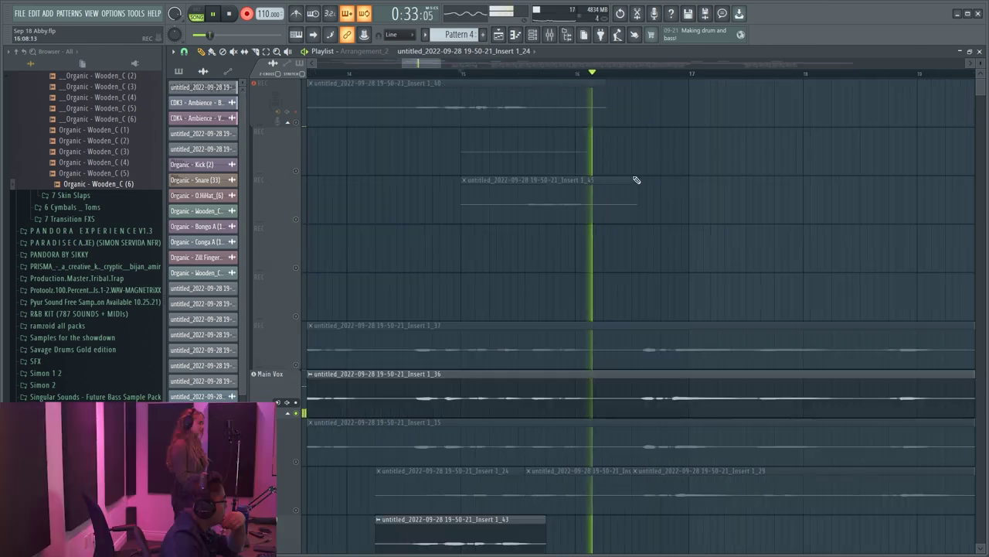
scroll(649, 186, down, 1)
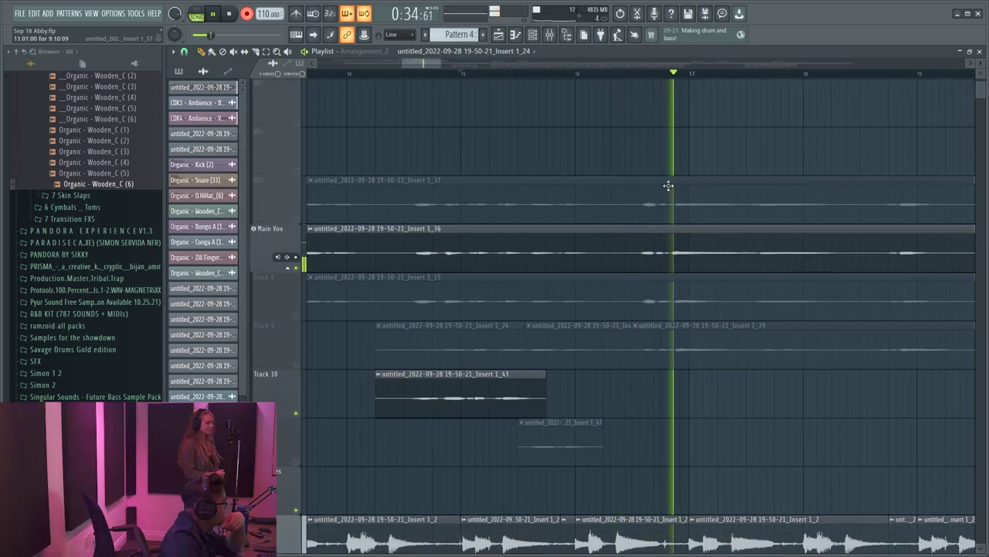
scroll(680, 178, up, 3)
scroll(691, 199, down, 3)
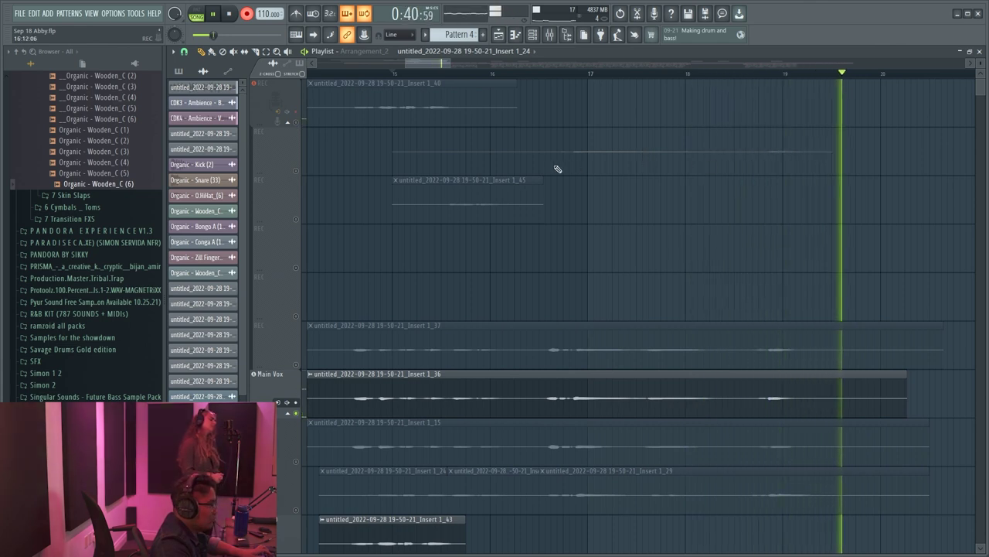
key(space)
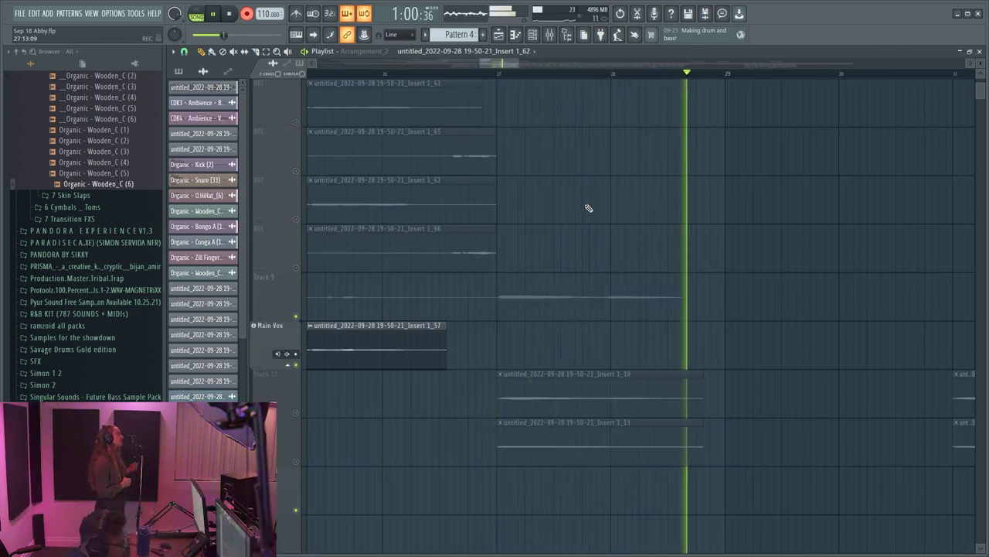
Step: Record vocal takes from bar 25 to about bar 29 on the REC tracks above Main Vox
key(space)
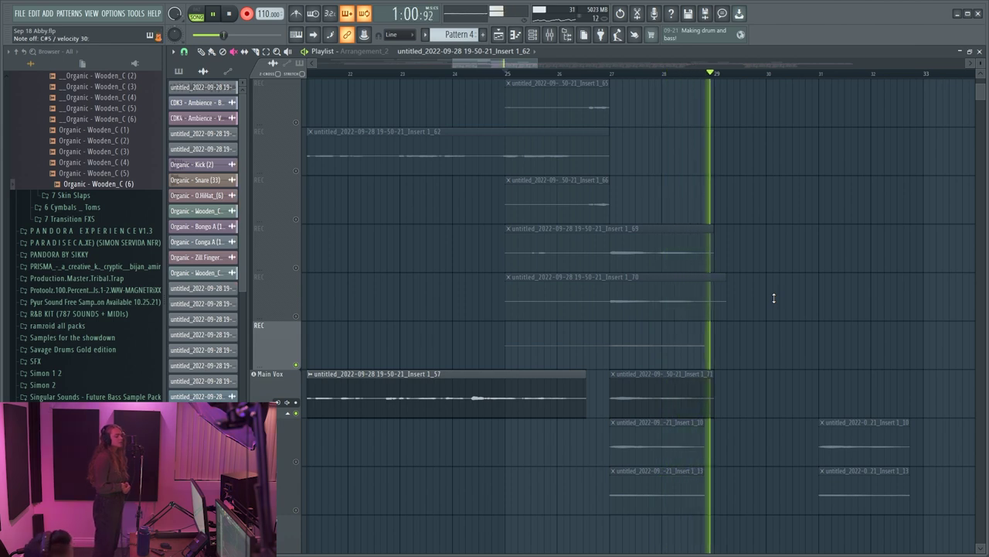
key(space)
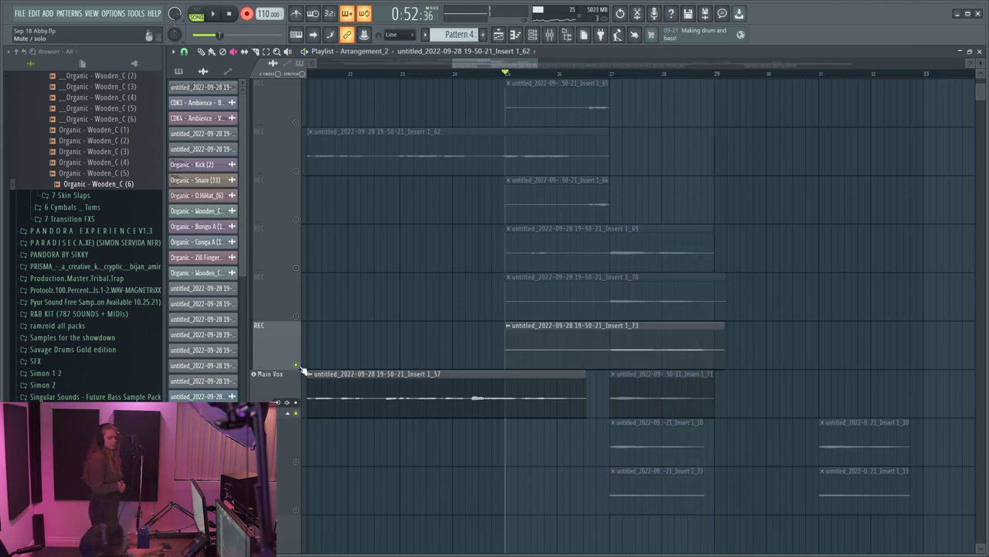
key(space)
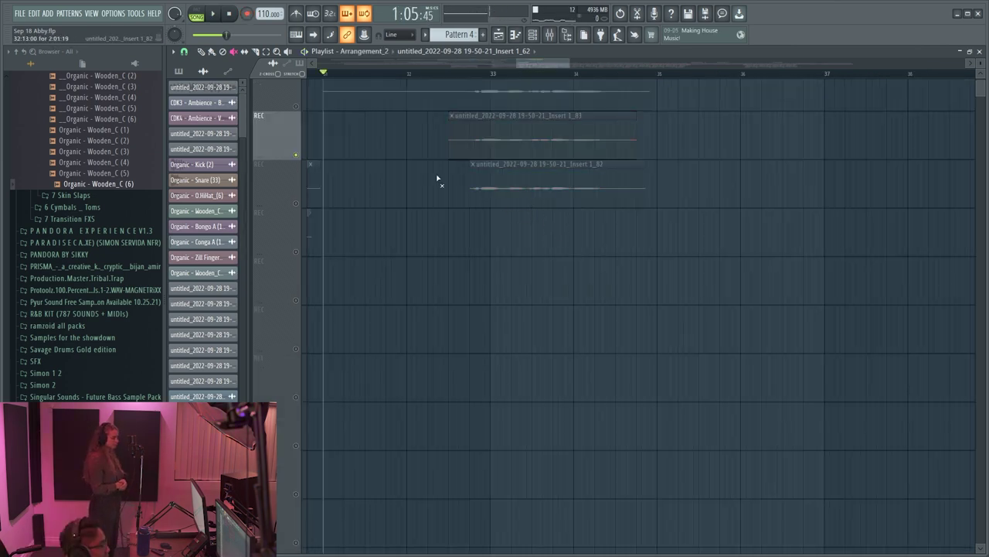
Step: Arm recording of audio into the playlist as an audio clip, and record a vocal take from bar 31
scroll(301, 155, up, 2)
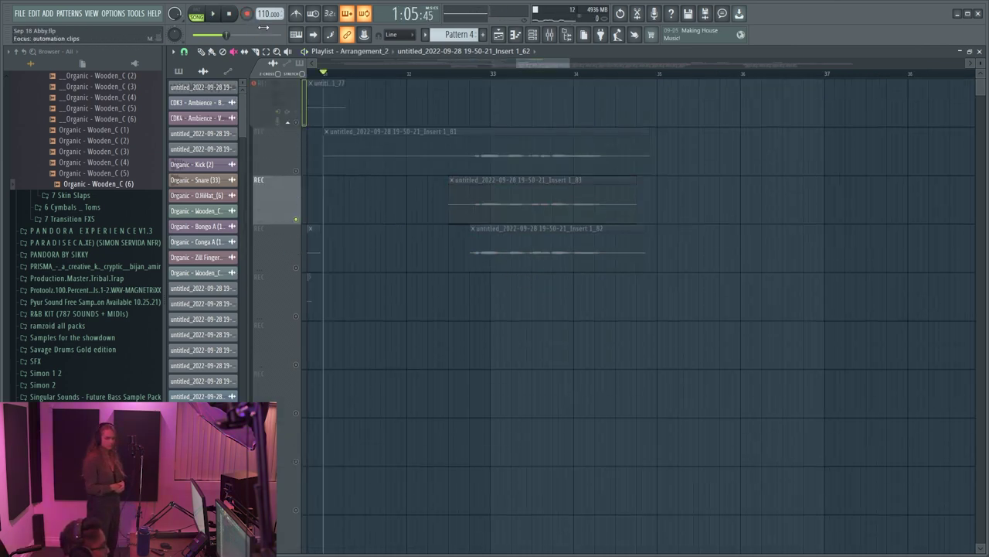
click(249, 14)
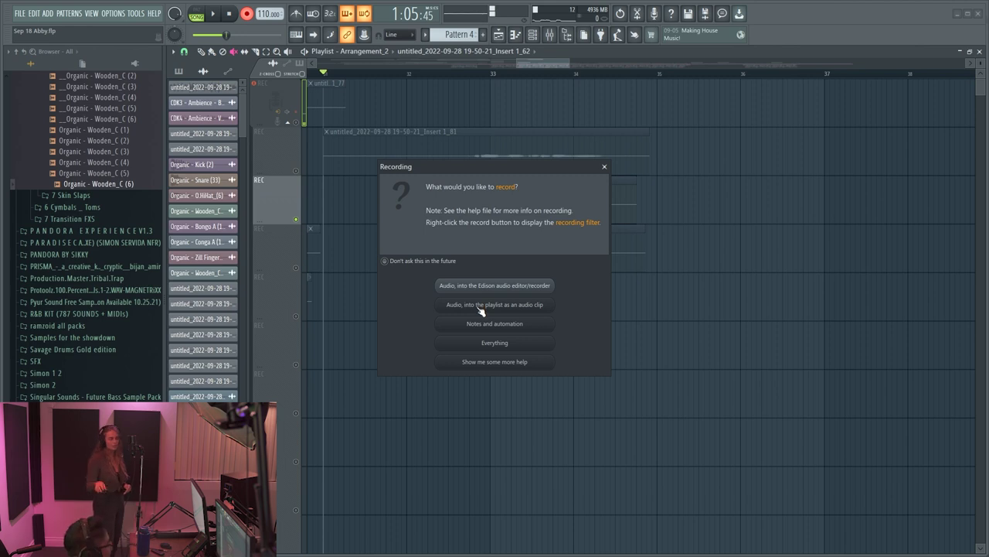
click(481, 306)
click(684, 95)
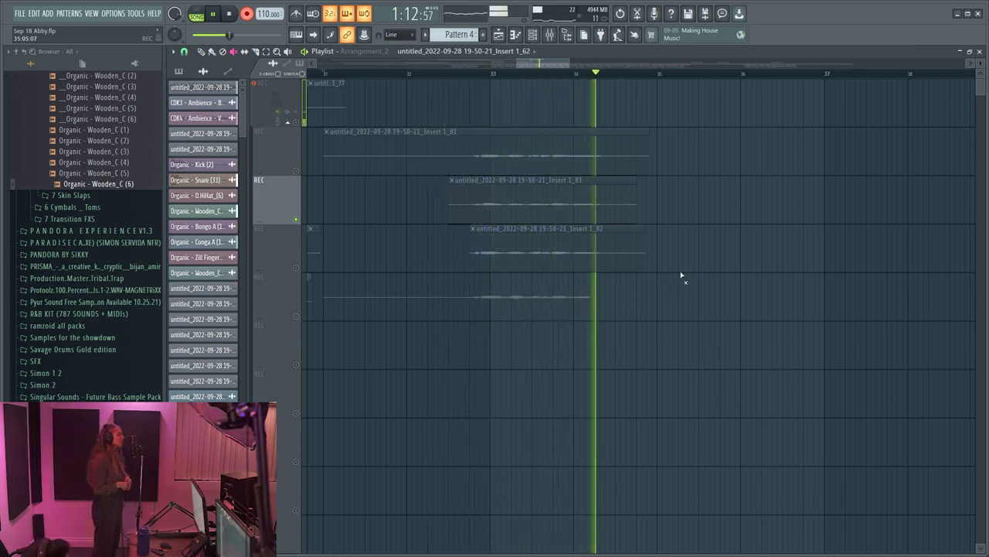
Step: Record a vocal take from bar 33 to about bar 39 on a free REC track, and stop recording
scroll(896, 226, down, 2)
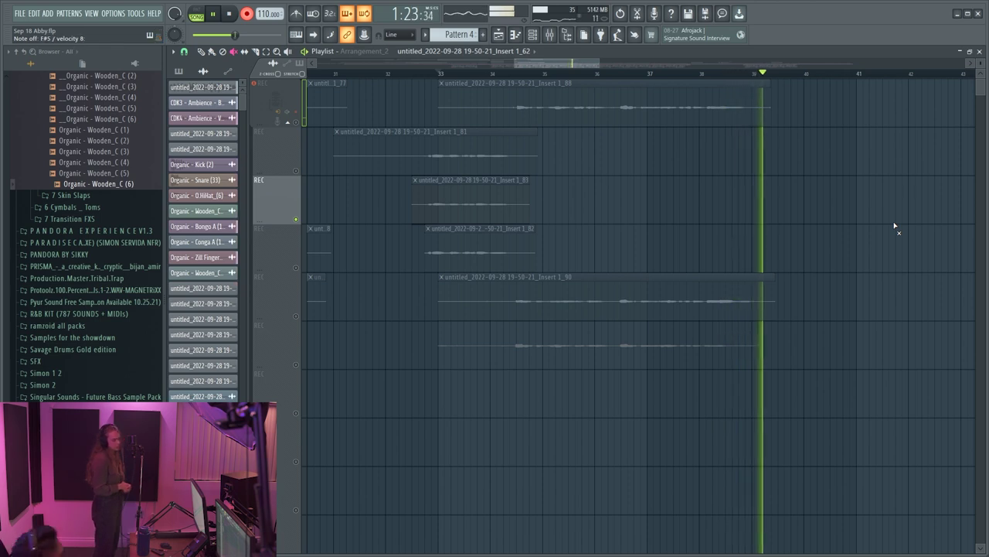
key(space)
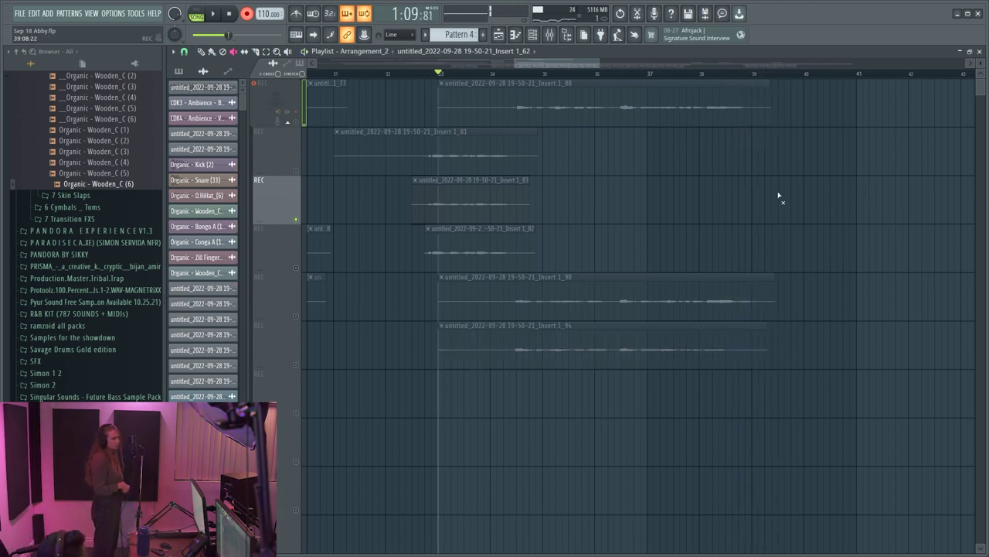
ctrl+scroll(543, 269, up, 3)
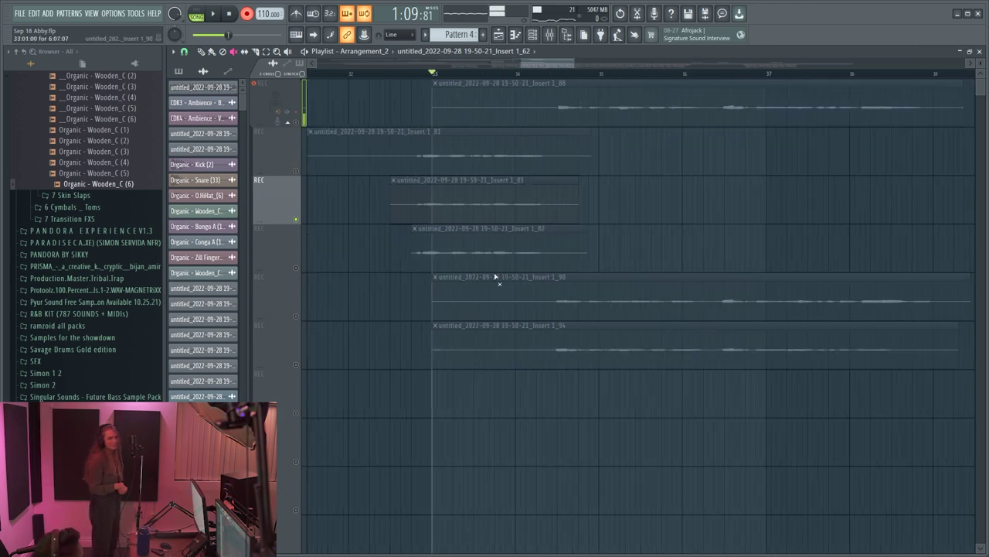
ctrl+scroll(502, 285, down, 3)
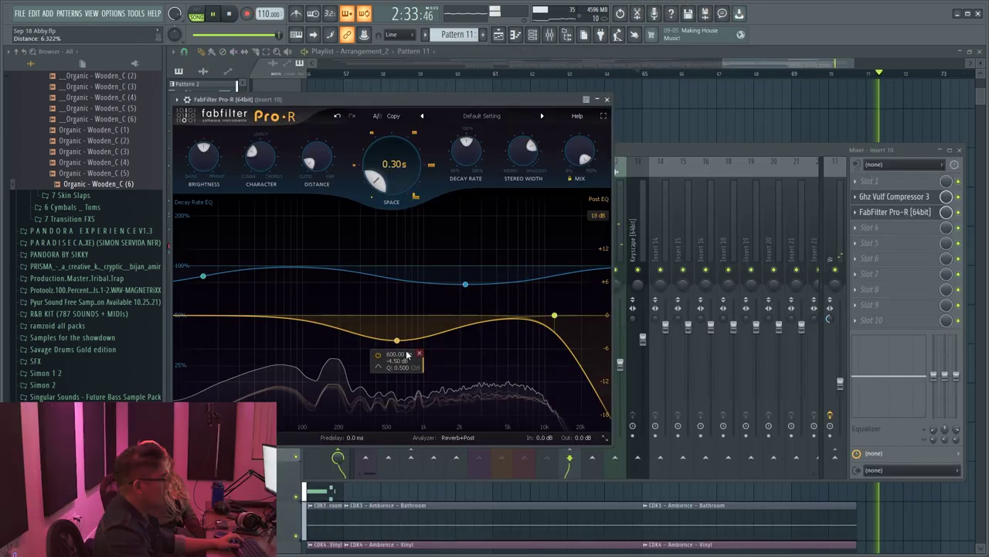
Step: Turn the 600 Hz post EQ band of the FabFilter Pro-R reverb on Insert 10 into a slight boost
drag(398, 353, 399, 298)
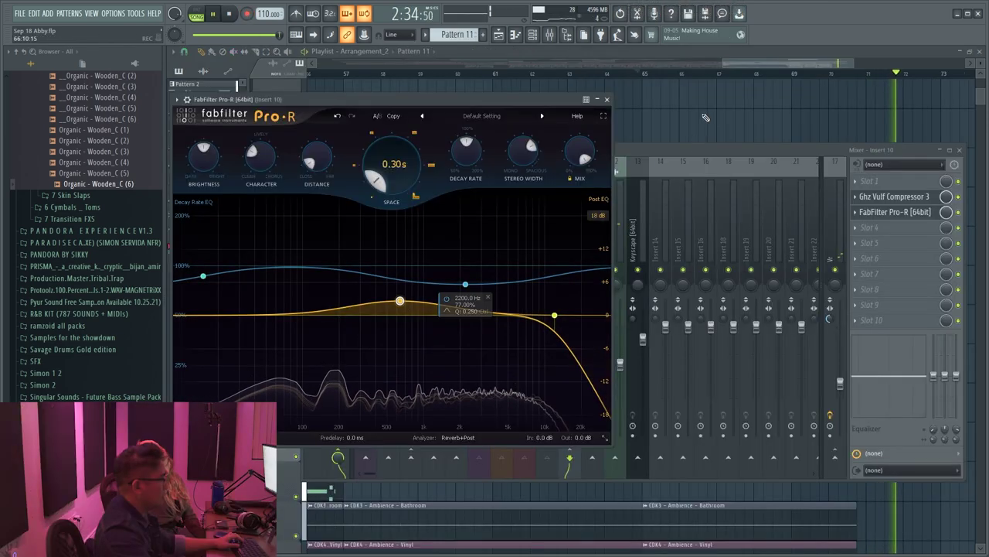
scroll(734, 154, down, 5)
scroll(742, 170, left, 10)
scroll(699, 194, up, 8)
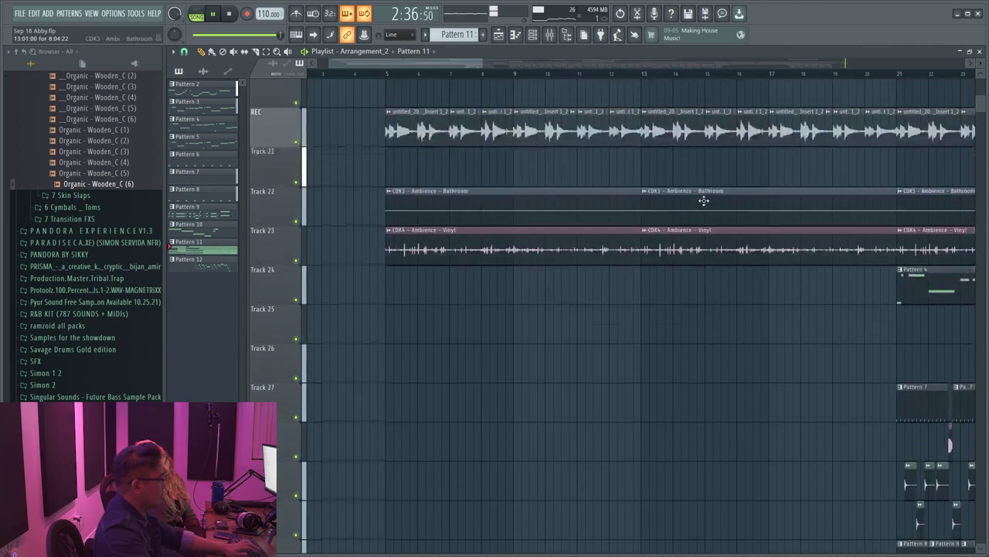
key(F9)
right_click(522, 200)
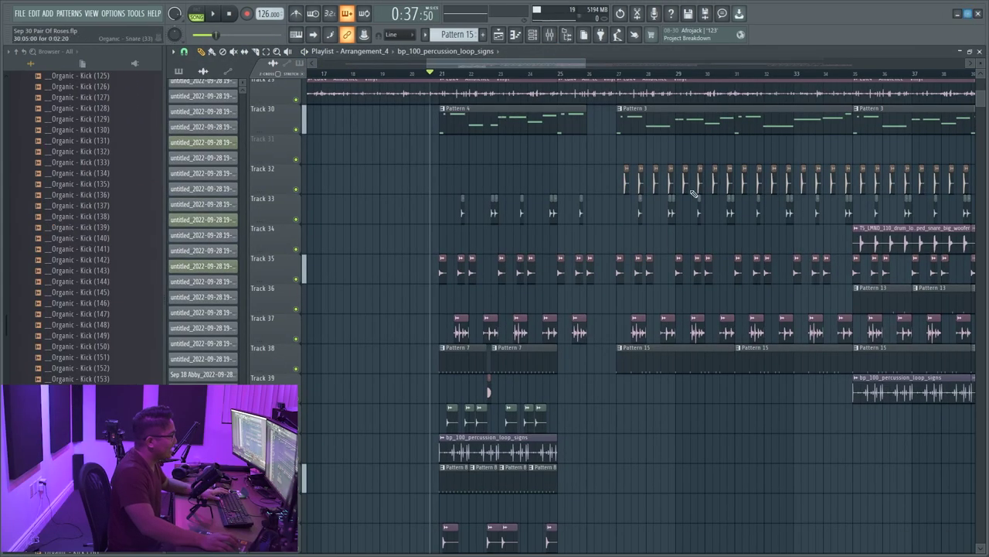
Step: Play Arrangement 2 around bars 26 to 29, examine its instrument and vocal tracks, and stop playback
scroll(503, 313, up, 8)
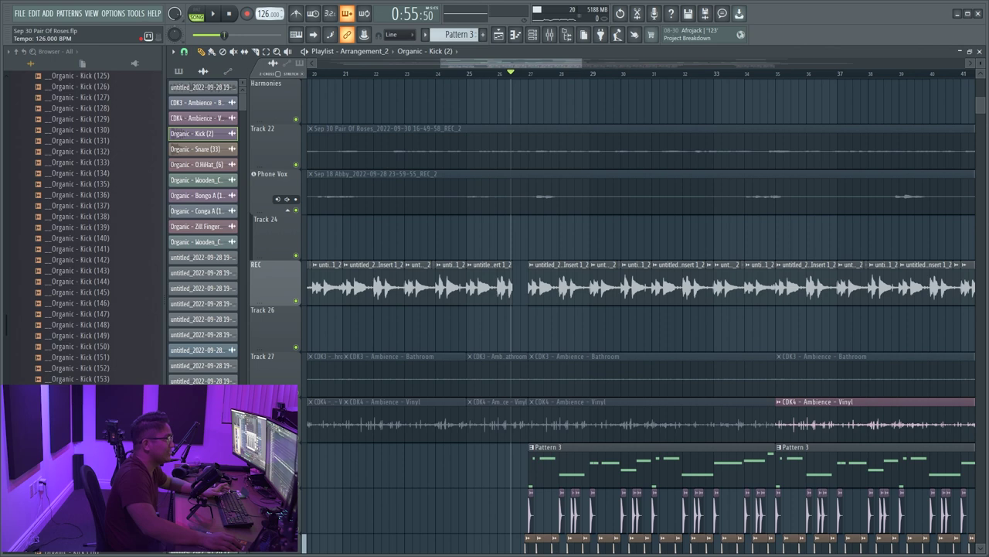
click(543, 300)
key(space)
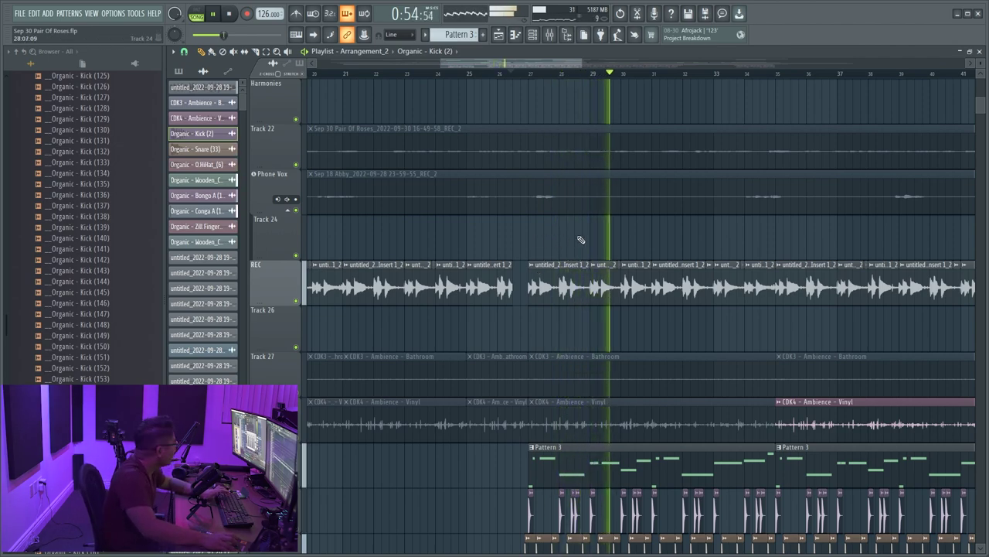
scroll(595, 188, up, 2)
scroll(593, 201, down, 3)
scroll(609, 202, down, 4)
scroll(609, 202, up, 10)
key(space)
scroll(440, 185, up, 4)
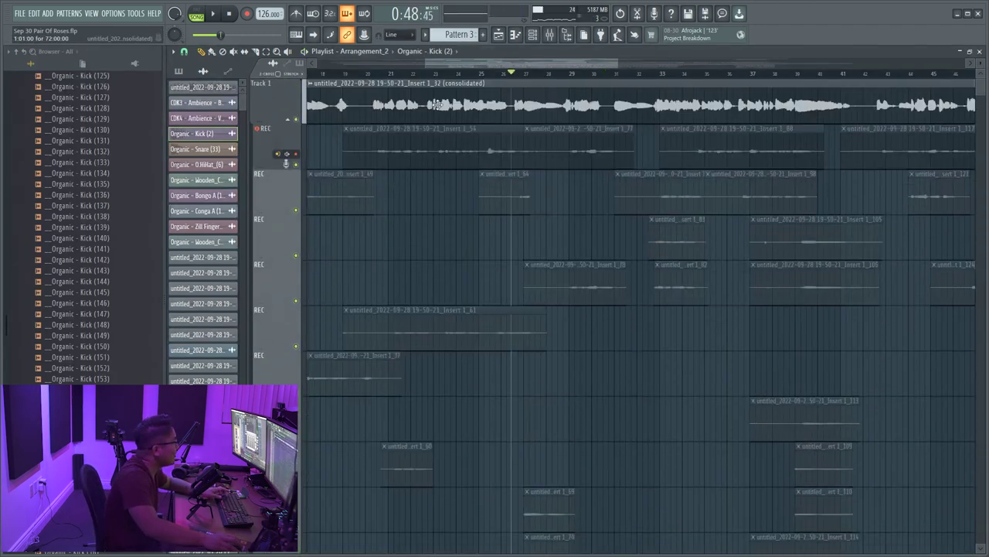
Step: Check the recorded loop clip's settings and the channels of Pattern 3, and play the section from about bar 26
double_click(438, 105)
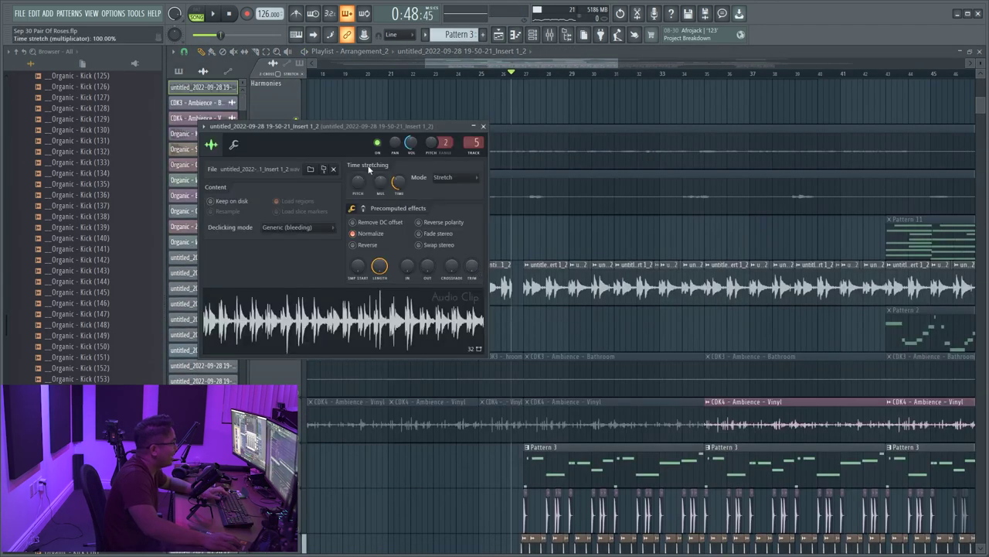
click(583, 337)
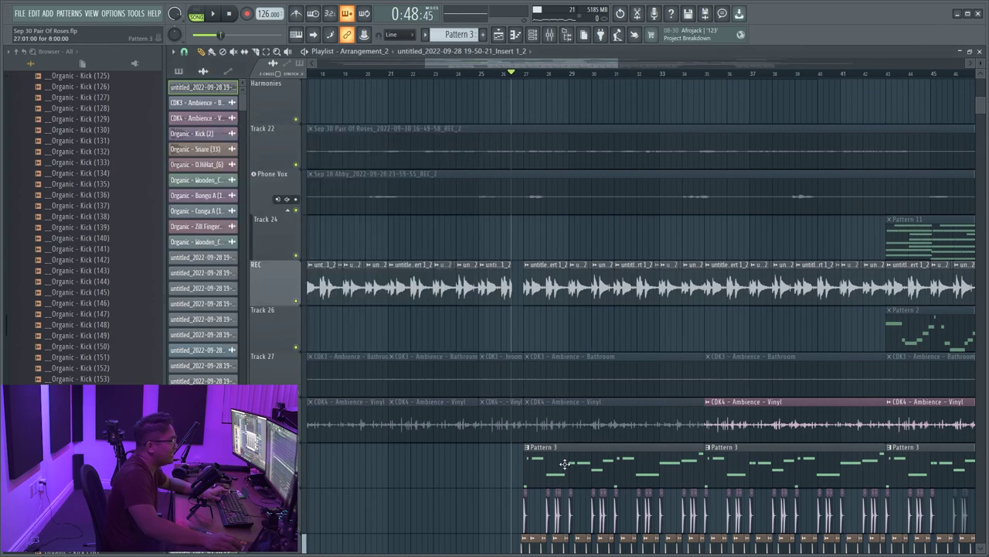
double_click(618, 448)
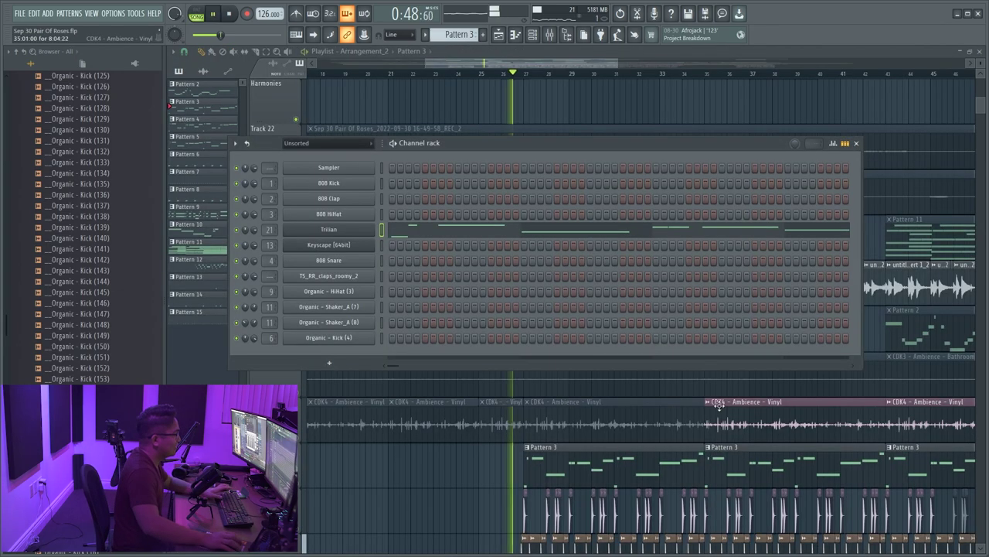
key(F6)
scroll(521, 464, down, 3)
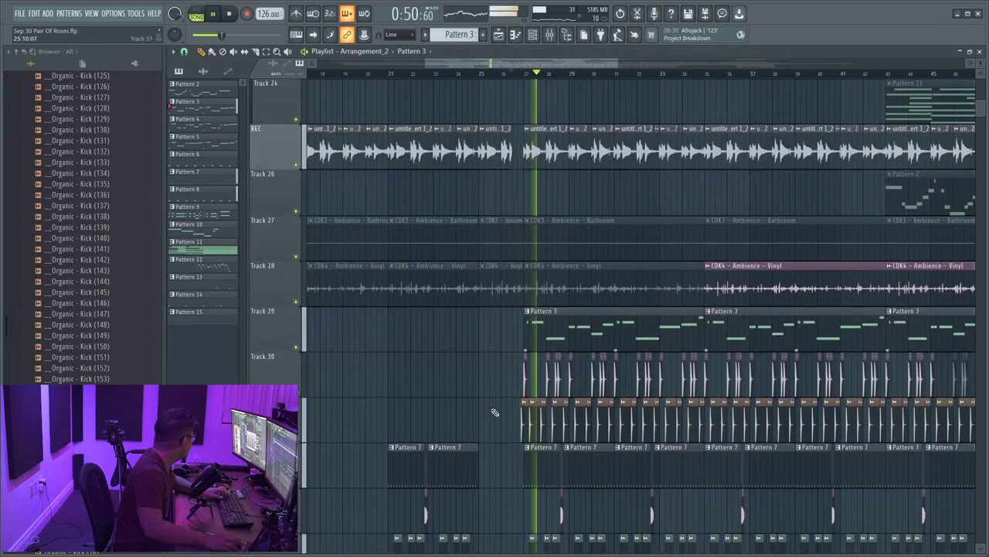
ctrl+scroll(461, 347, down, 5)
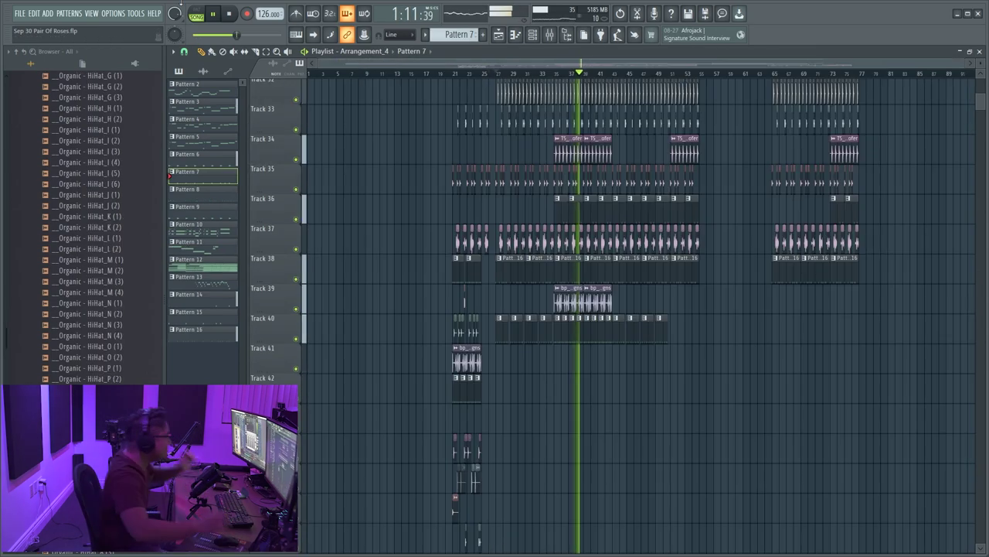
Step: Stop playback and add the SoundShifter Pitch Stereo effect to slot 5 of the master mixer track
key(space)
ctrl+scroll(673, 386, up, 4)
key(F9)
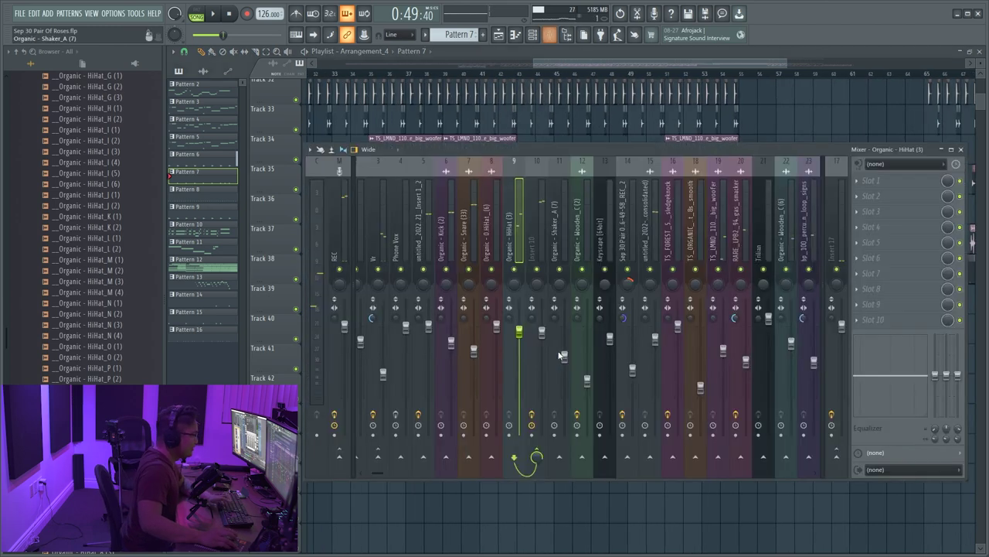
scroll(384, 221, up, 2)
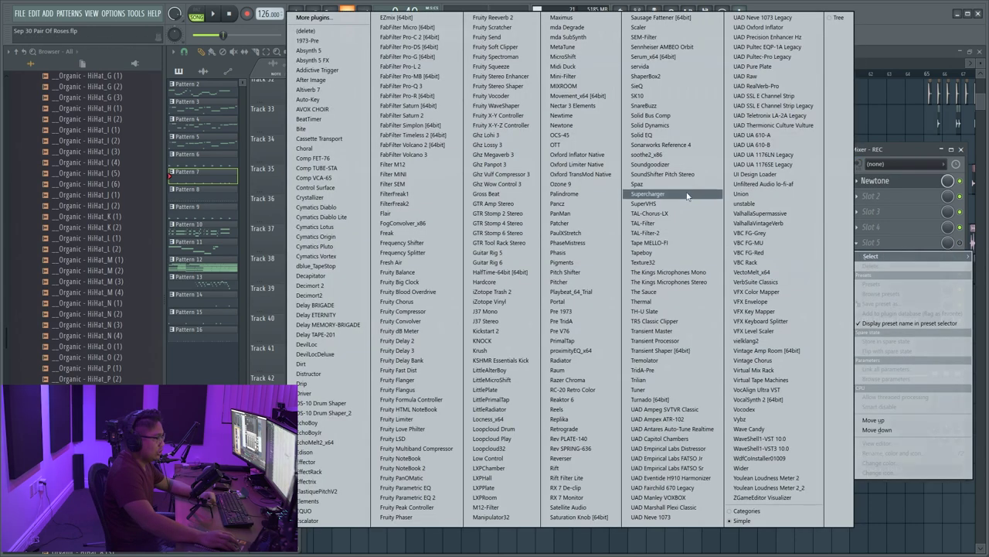
click(340, 232)
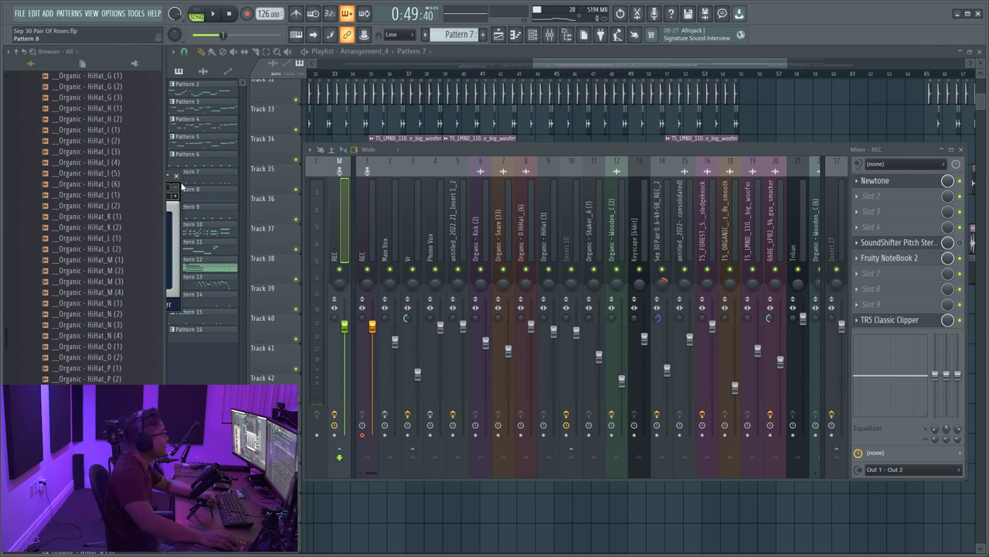
drag(200, 270, 427, 242)
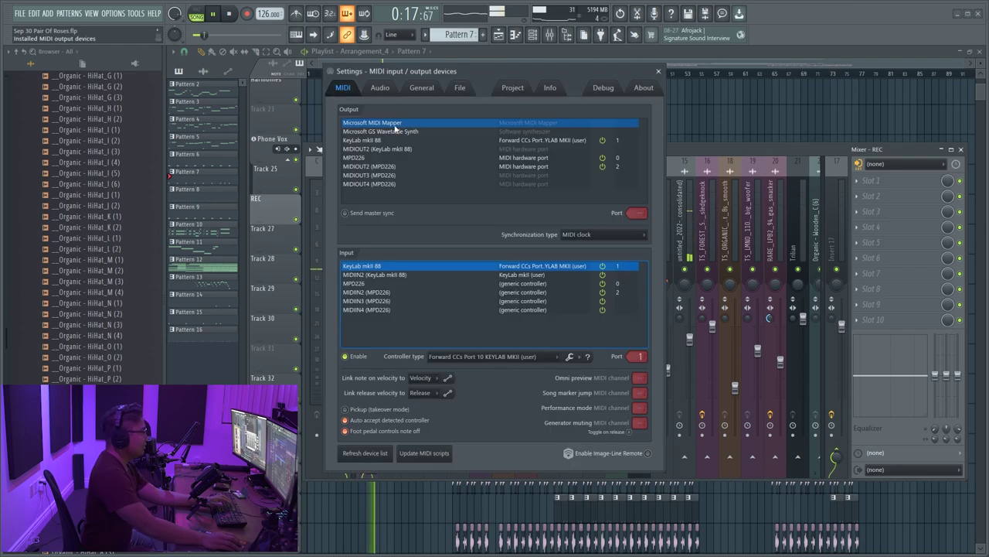
Step: Set the audio device to Universal Audio USB in the audio settings and close the settings
click(380, 87)
click(402, 125)
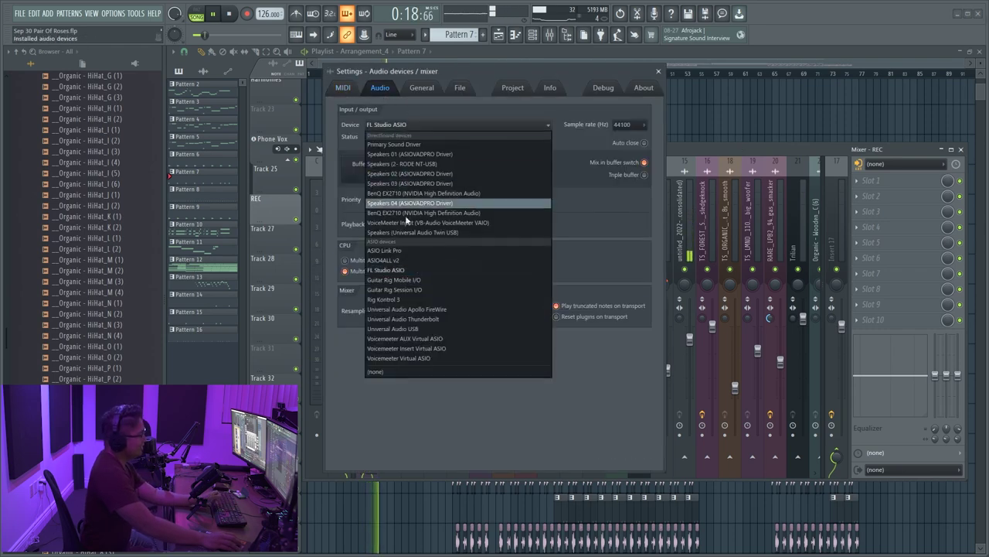
click(421, 331)
key(Escape)
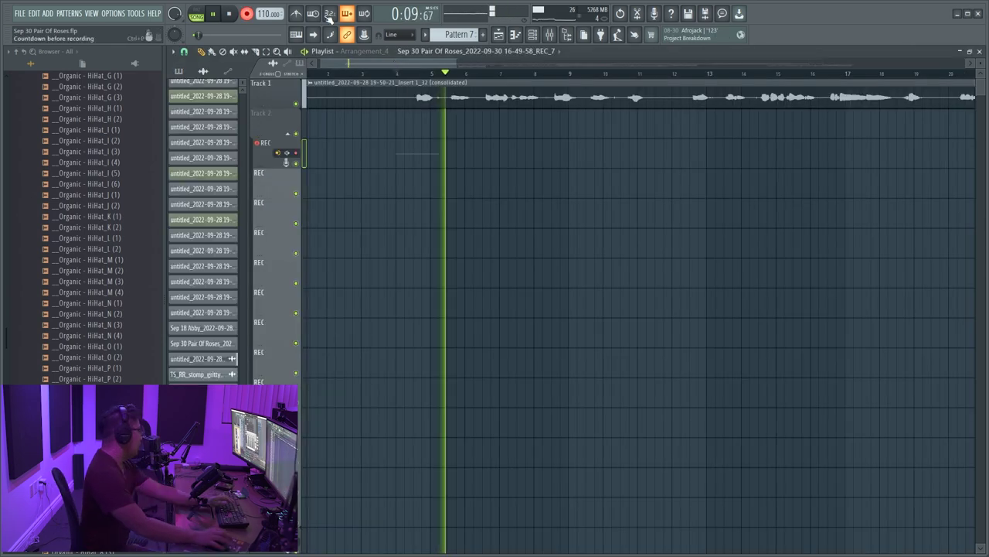
Step: Inspect the master mixer track's effect chain and levels while the take is recording
key(F9)
click(344, 224)
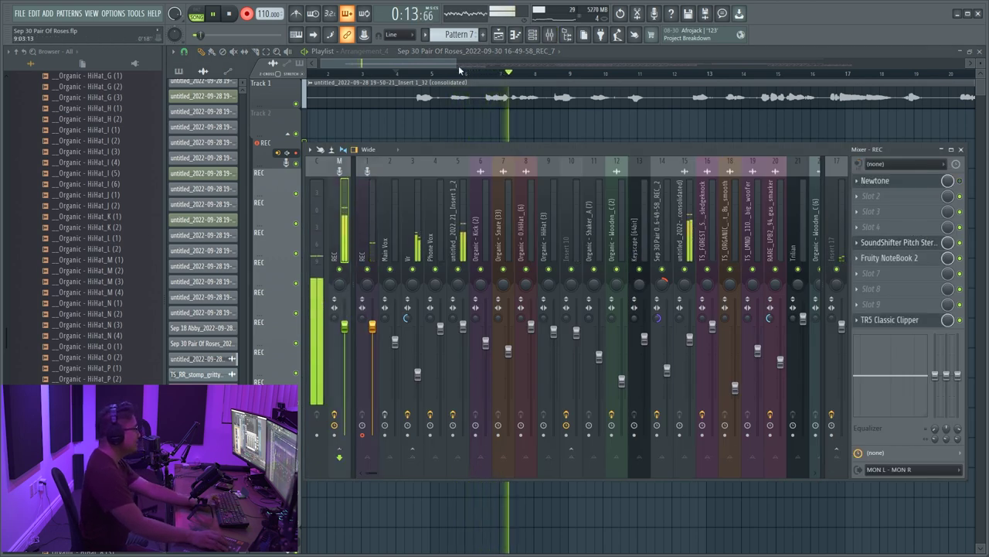
key(F9)
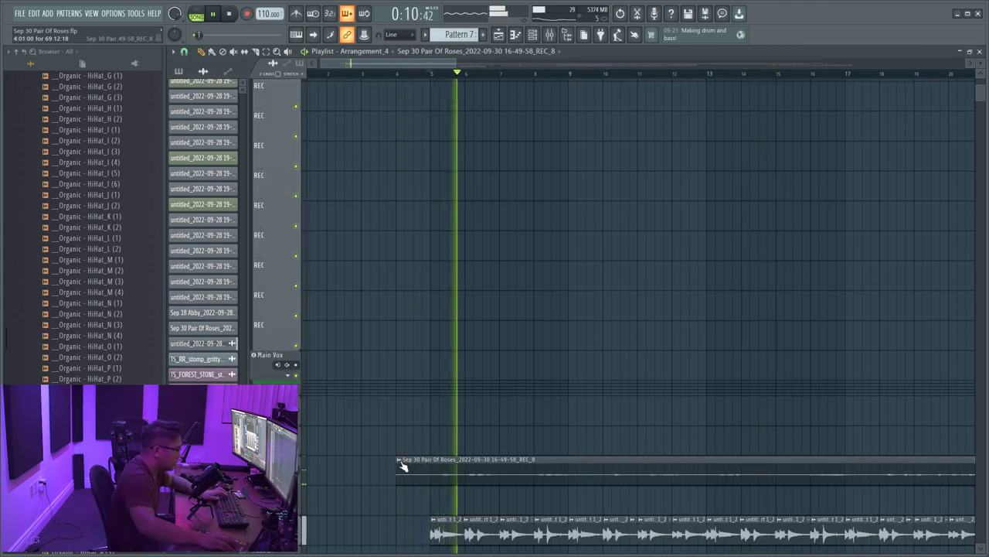
Step: Lower the formant of the REC_8 take's opening phrase by about 7 semitones in Newtone and place the result as a clip at bar 4
click(403, 466)
click(517, 442)
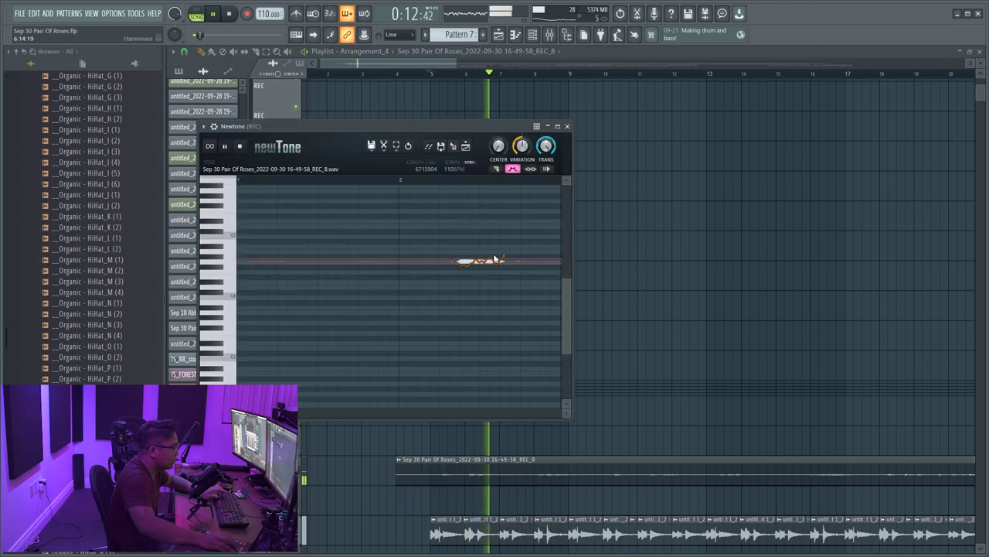
scroll(358, 244, up, 2)
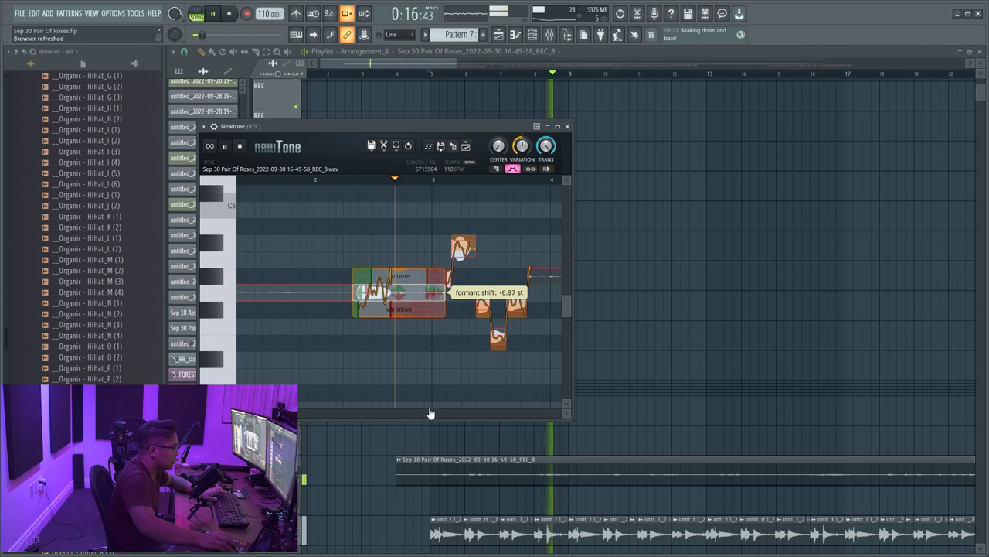
drag(465, 147, 397, 494)
Step: Set the new vocal clip's time stretching mode to Stretch and its channel pitch to +1200 cents with a range of 12
double_click(448, 501)
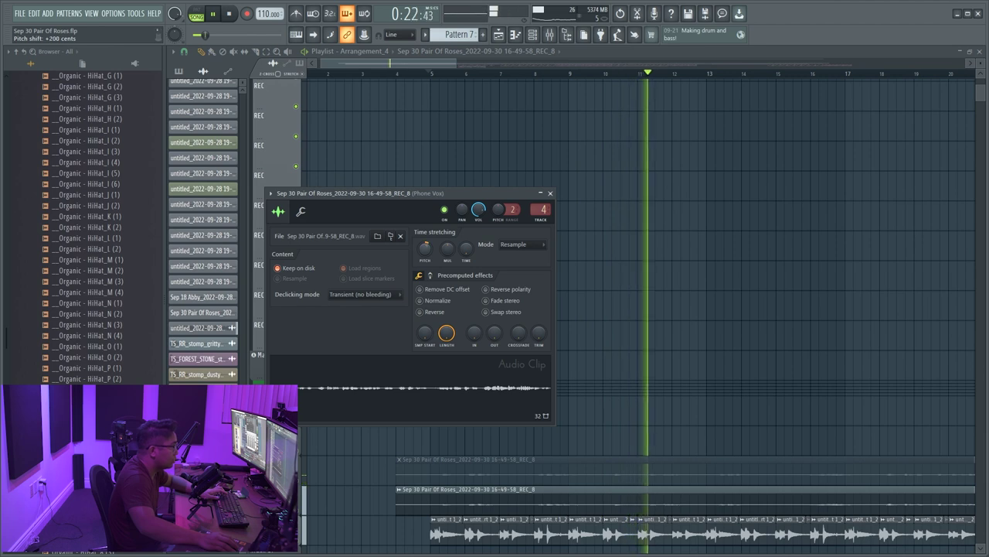
click(524, 246)
click(517, 274)
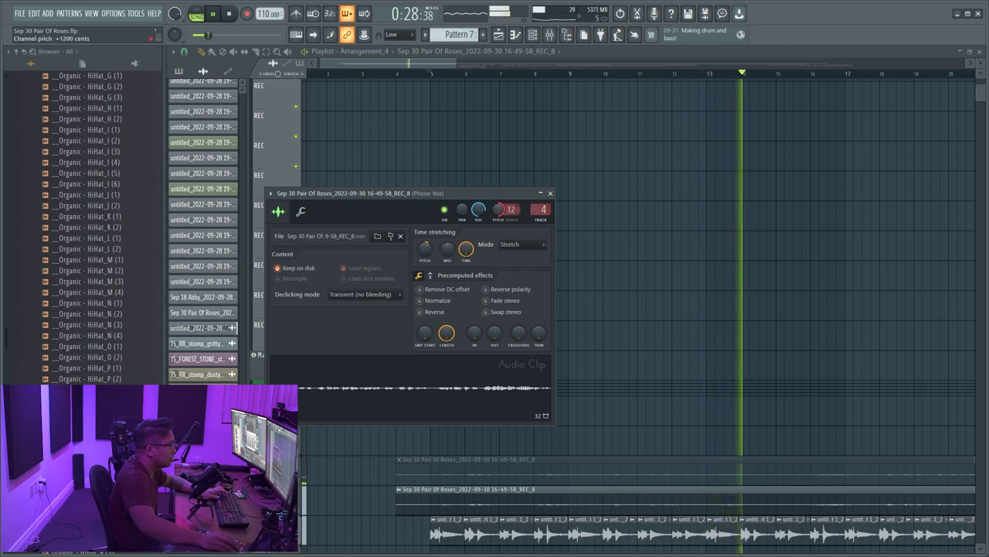
key(Escape)
Step: Play the pitched vocal clip against the recorded loop from about bar 9
click(585, 76)
scroll(631, 404, up, 5)
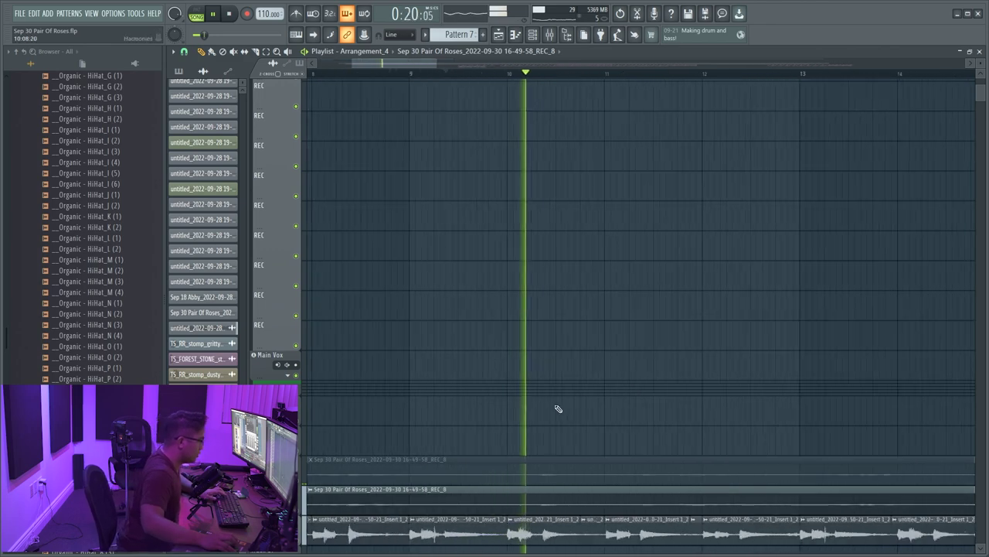
scroll(550, 406, down, 5)
Step: Set the tempo to 126 BPM and lower the volume of the Phone Vox mixer track
key(F9)
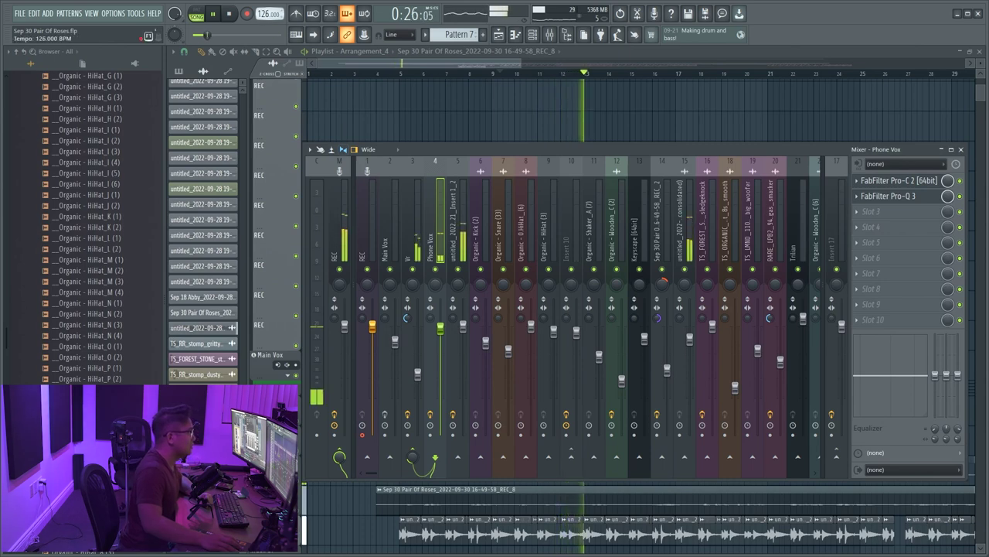
click(544, 301)
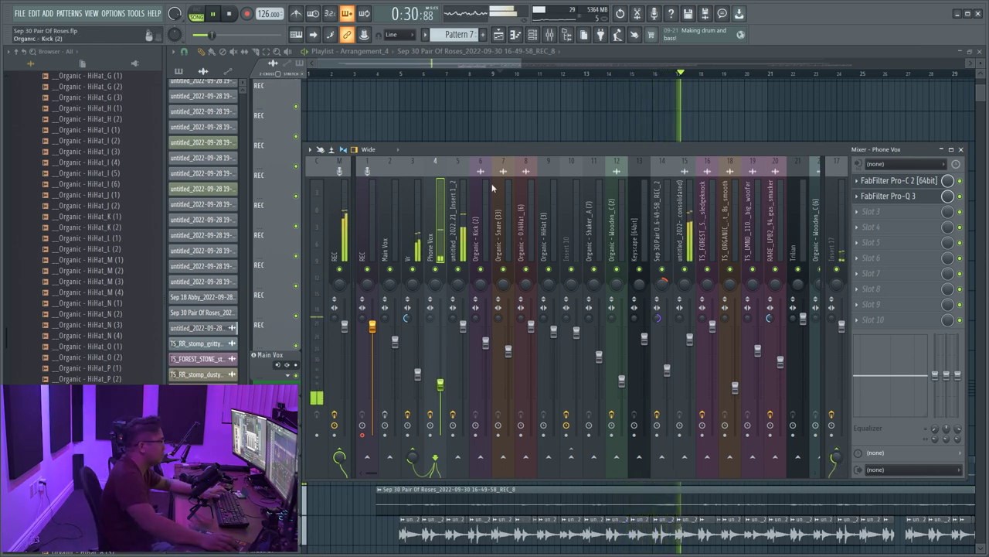
click(487, 130)
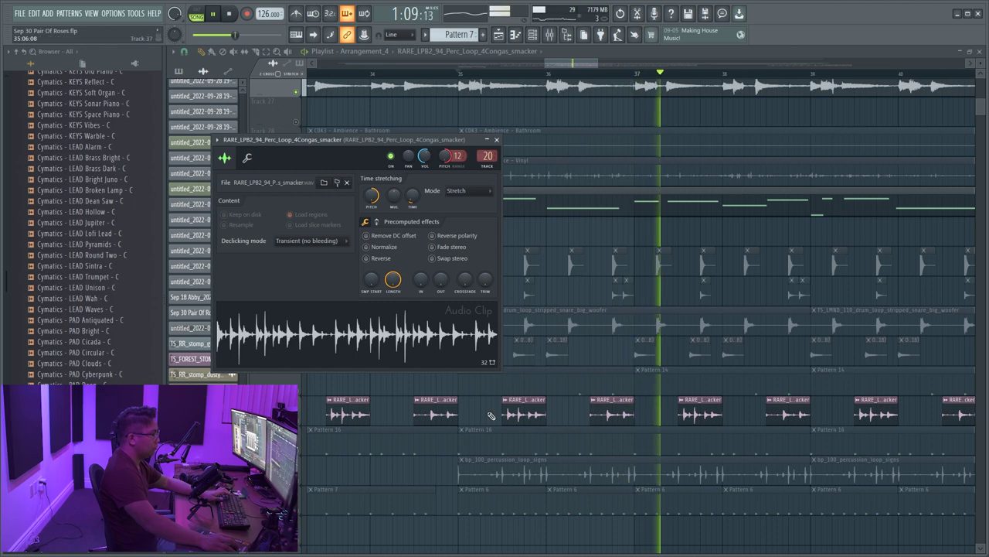
Step: Check the audio device setting and add the Pitcher effect to slot 4 of the 4Congas percussion loop's mixer track
key(F9)
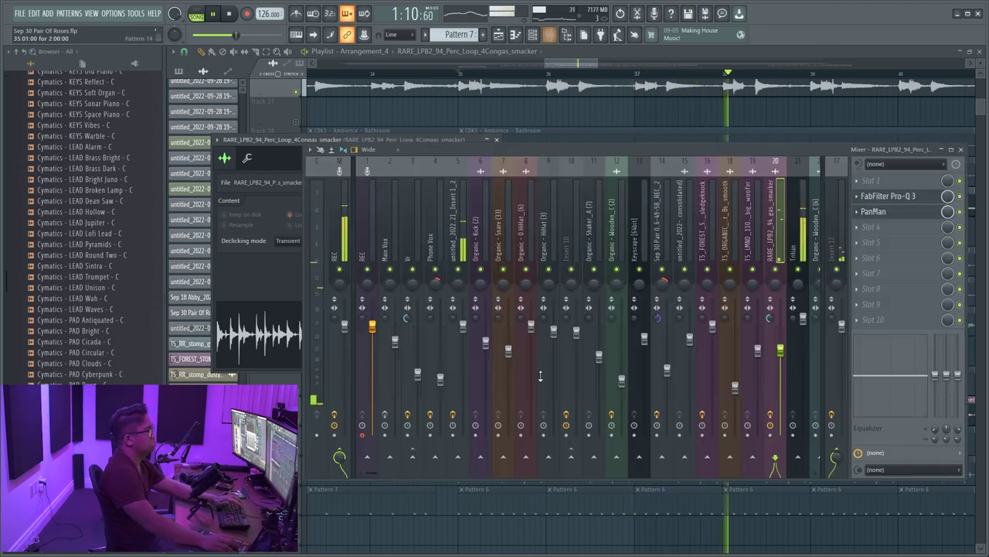
click(870, 229)
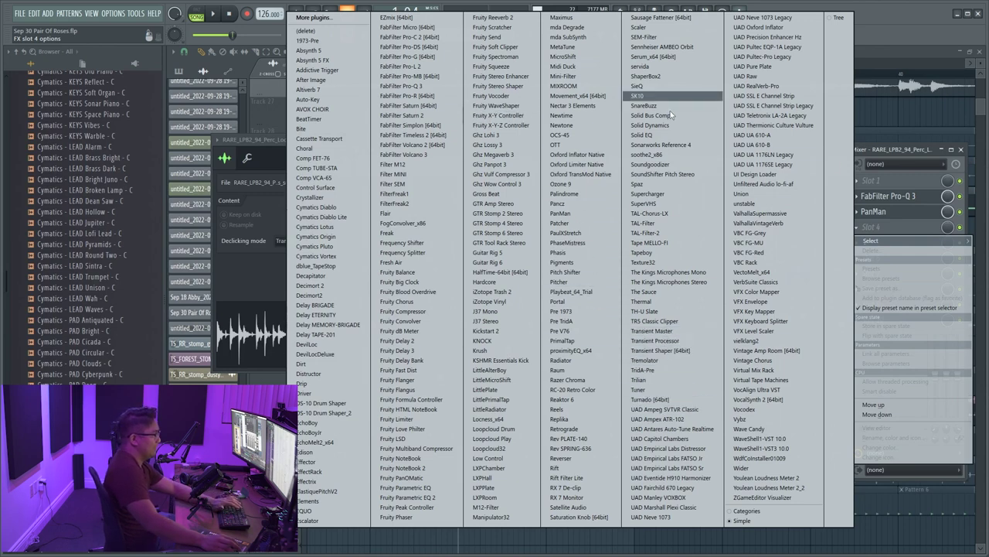
key(Escape)
key(F10)
click(381, 87)
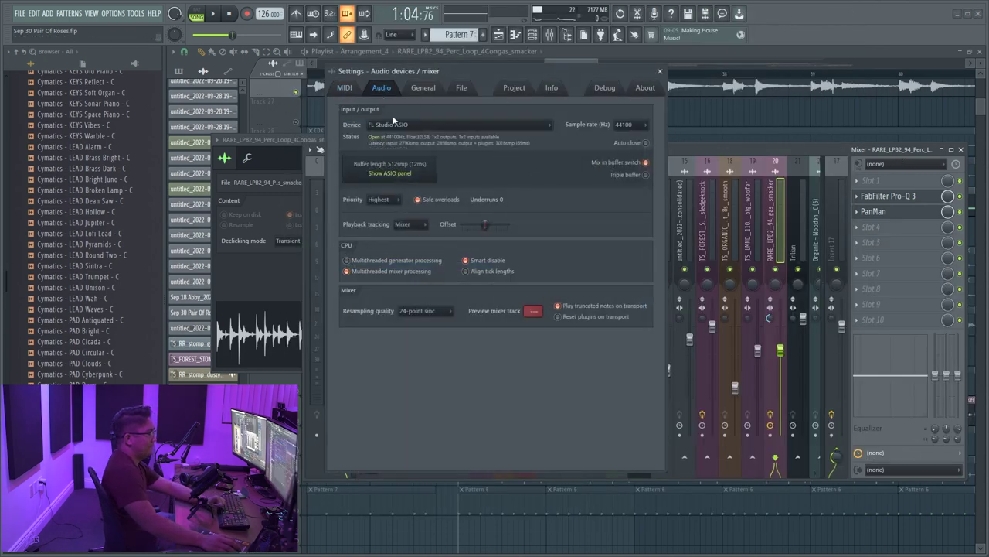
click(459, 125)
click(662, 72)
click(884, 229)
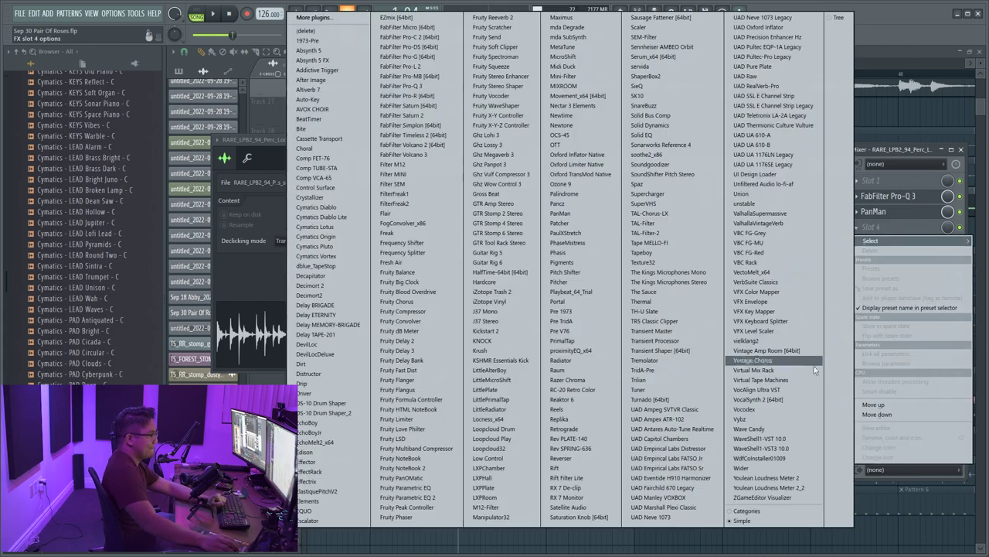
click(573, 283)
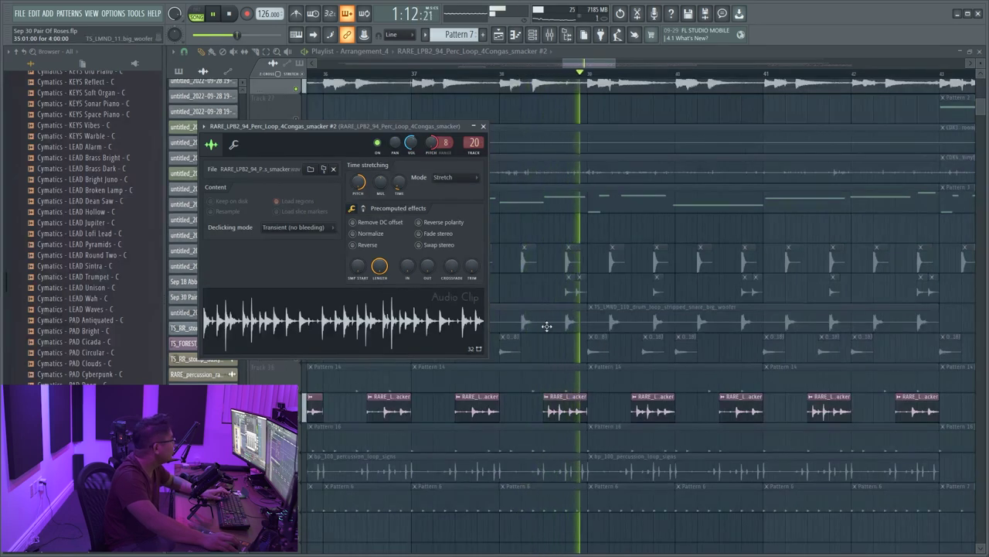
Step: Fill the gap in the second half of bar 42 with another 4Congas loop clip and play the section from bar 35
key(Escape)
scroll(686, 411, down, 2)
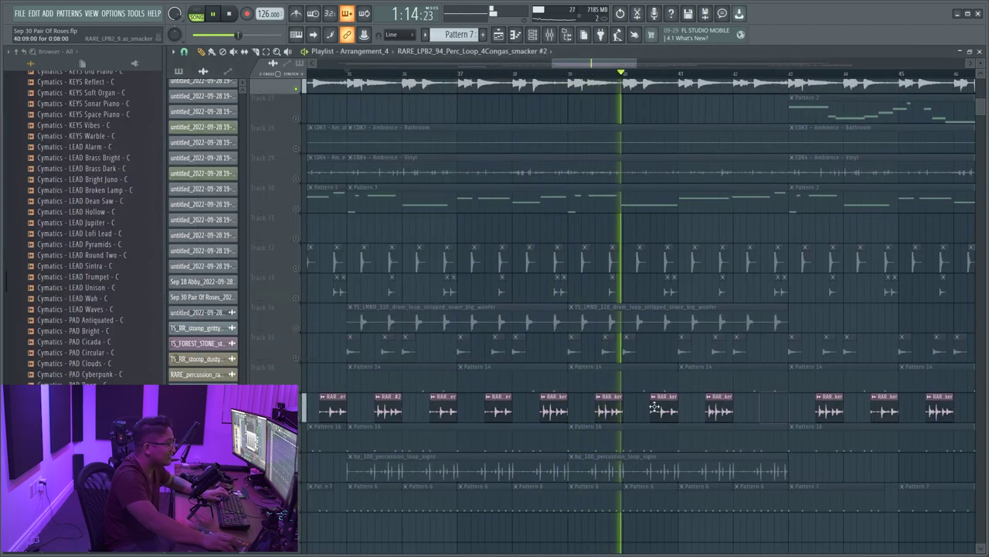
click(773, 411)
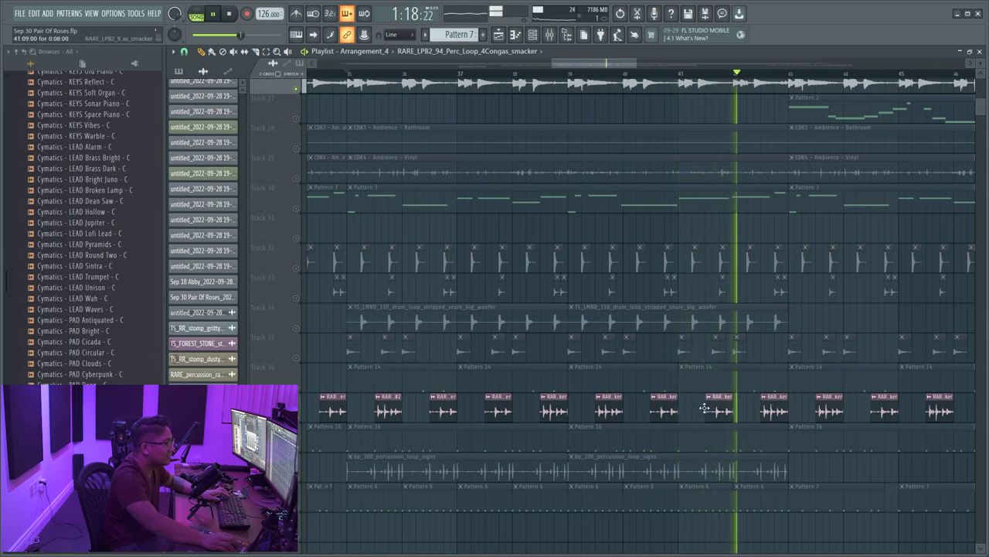
scroll(504, 150, up, 2)
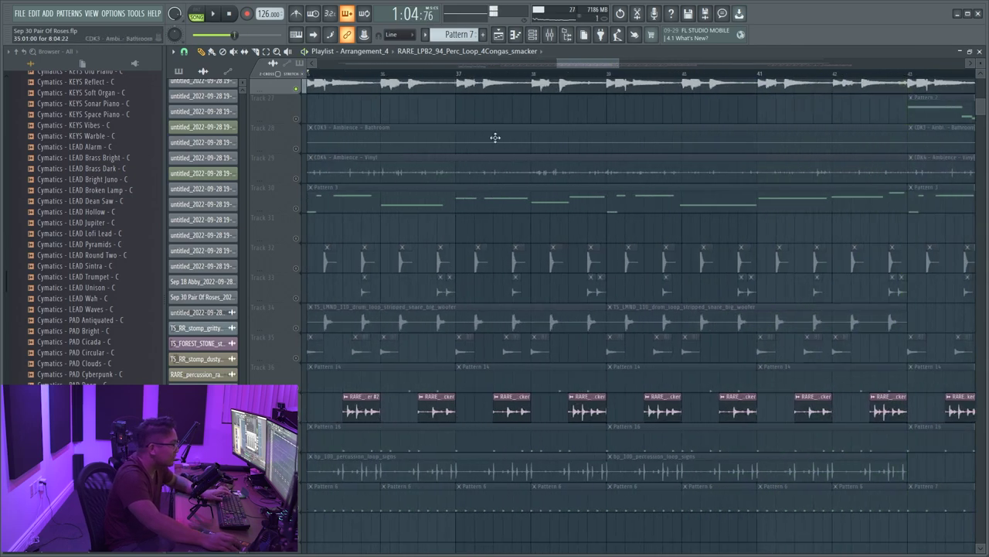
scroll(448, 230, up, 2)
key(space)
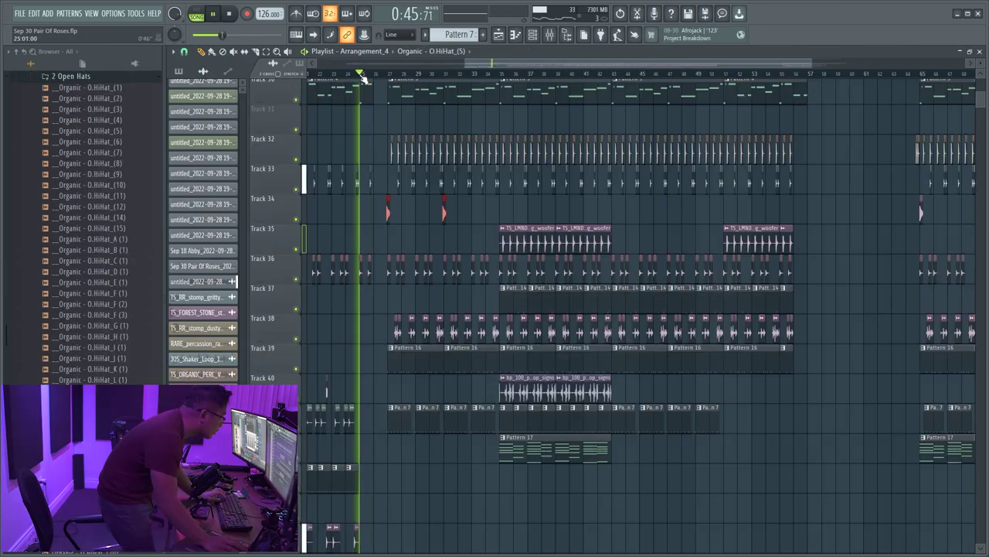
Step: Add an Organic - Snare (33) pickup hit on Track 32 just before bar 27
scroll(361, 213, up, 3)
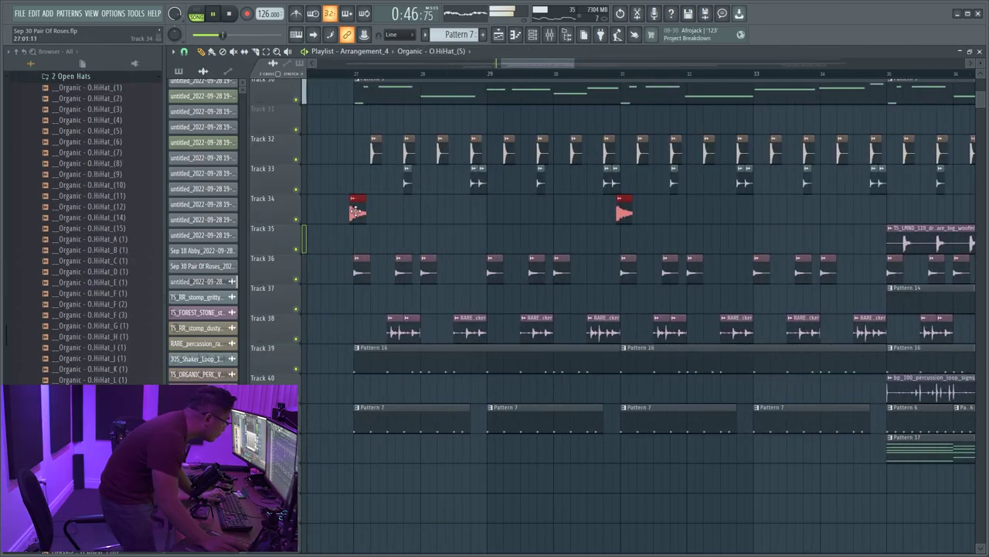
scroll(360, 213, down, 1)
scroll(360, 213, up, 4)
click(371, 147)
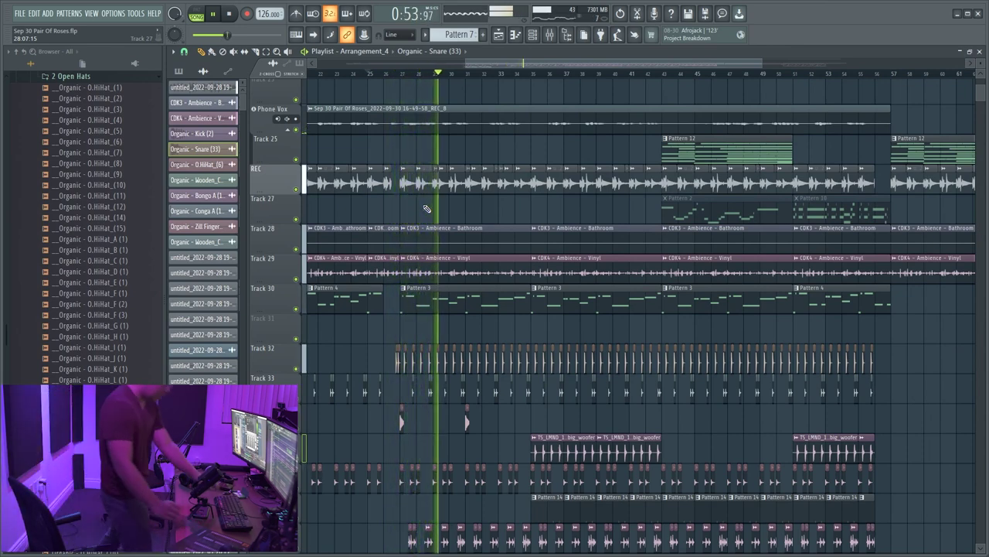
Step: Set the playback position to just before bar 25 in the playlist
key(F9)
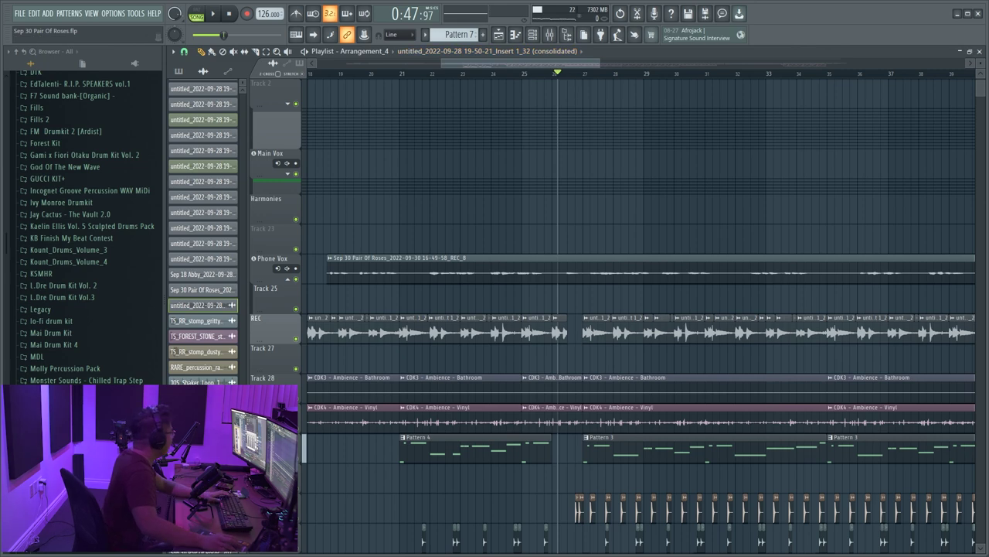
key(F9)
key(F9)
scroll(538, 82, up, 2)
scroll(538, 82, up, 2)
click(483, 73)
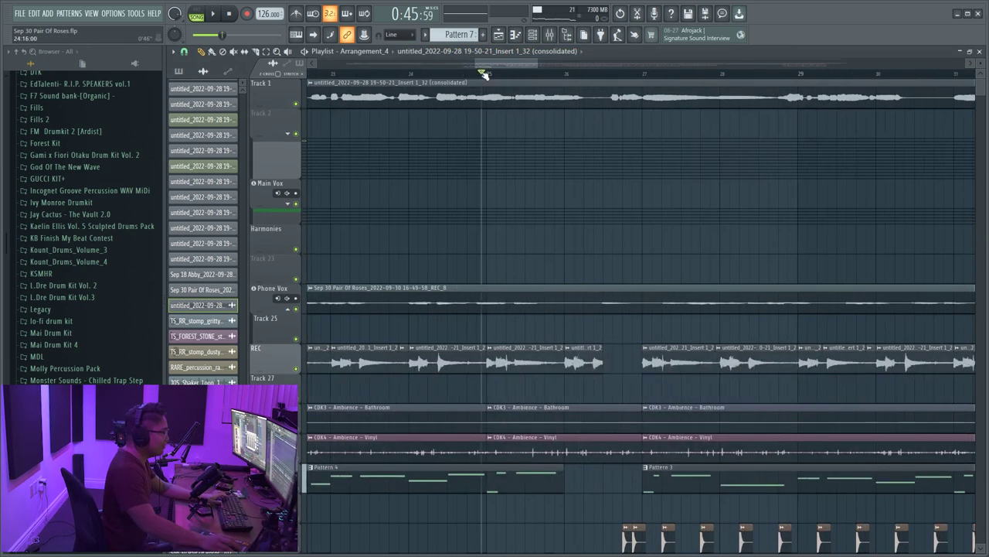
Step: Start recording a new take from bar 25 through the REC mixer track with MIC/LINE/HIZ 1 as its input
key(F9)
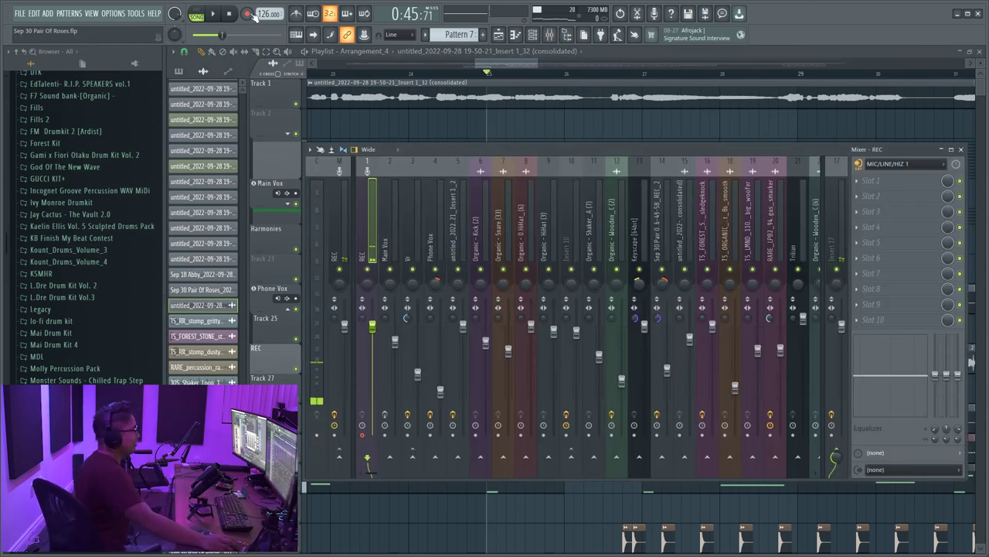
key(r)
click(507, 305)
key(F9)
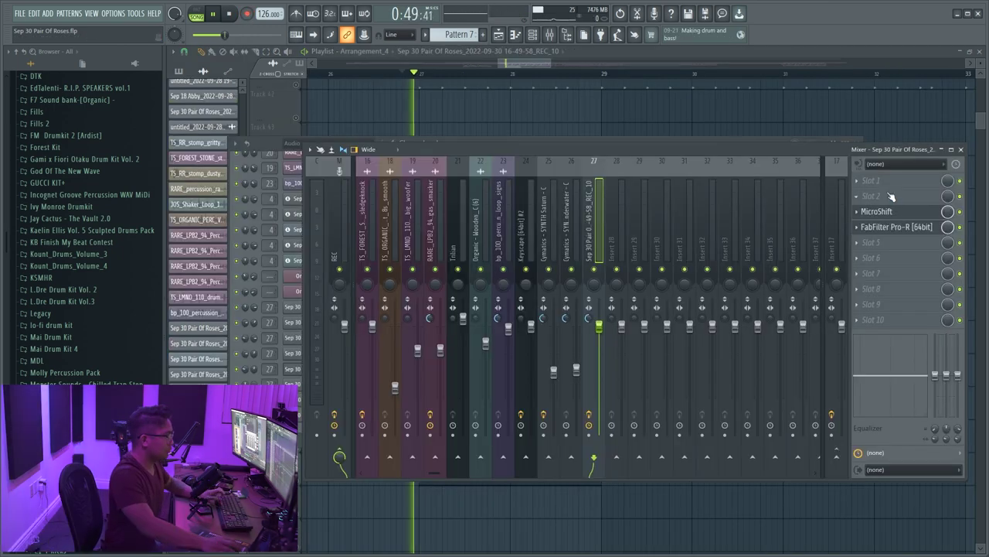
Step: Add FabFilter Pro-Q 3 to slot 2 of the REC_10 take's mixer track with a 12 dB/oct low cut at about 316 Hz
click(881, 196)
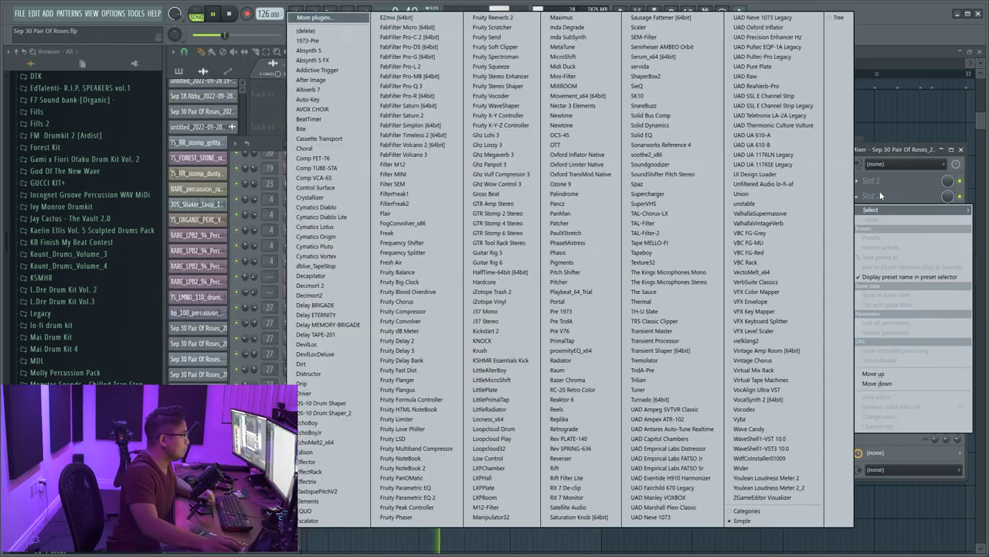
click(452, 85)
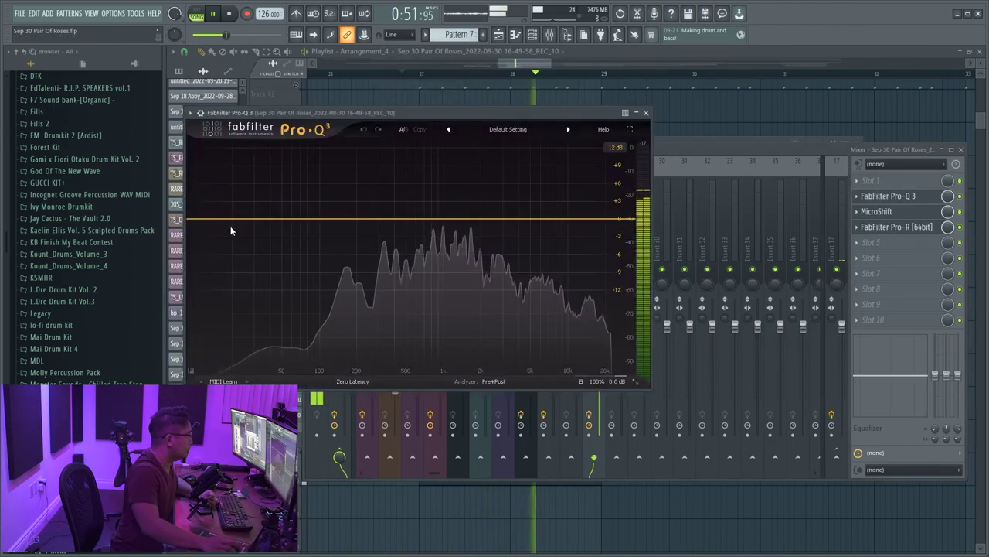
drag(223, 221, 381, 228)
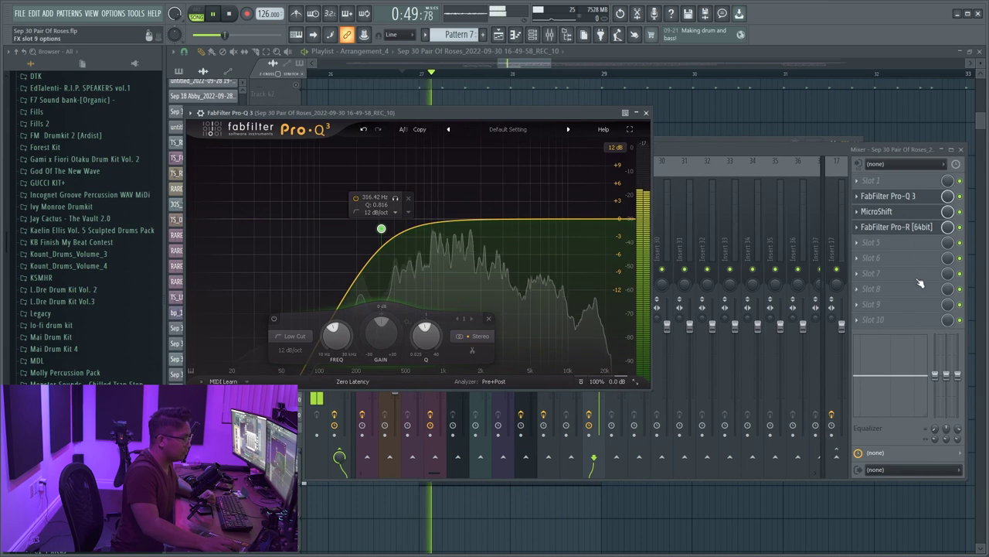
Step: Open the FabFilter Pro-R reverb in slot 4 of the REC_10 take's mixer track
click(910, 230)
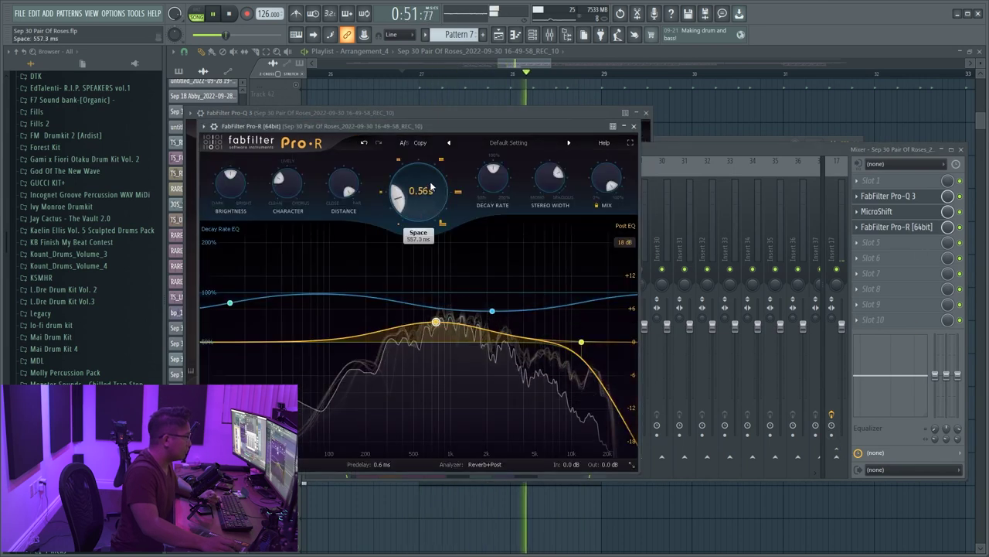